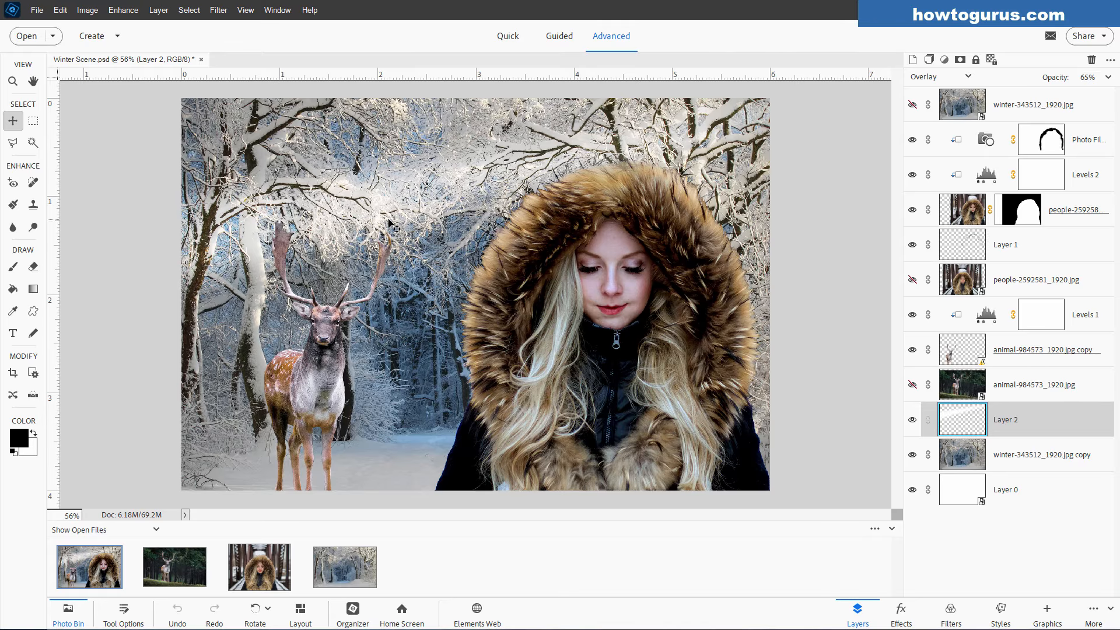
- Hide Layer 2 and show it again to compare the winter composite with and without its overlay
left_click(913, 420)
left_click(913, 420)
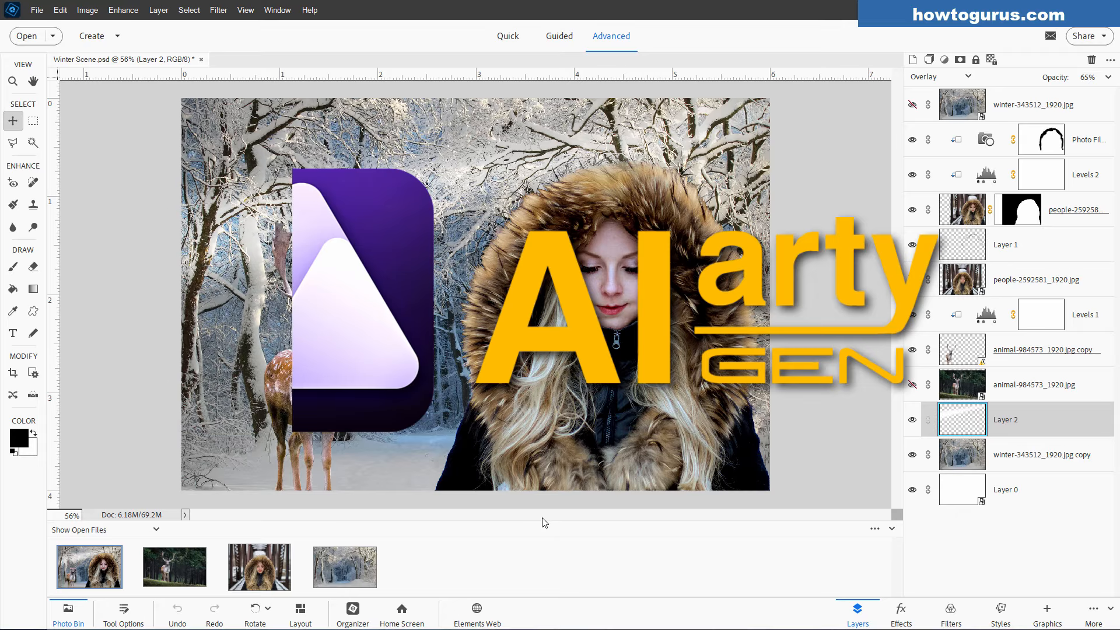
- Look over the winter forest, deer and hooded woman source photos in separate windows and close the woman and deer windows
left_click(352, 571)
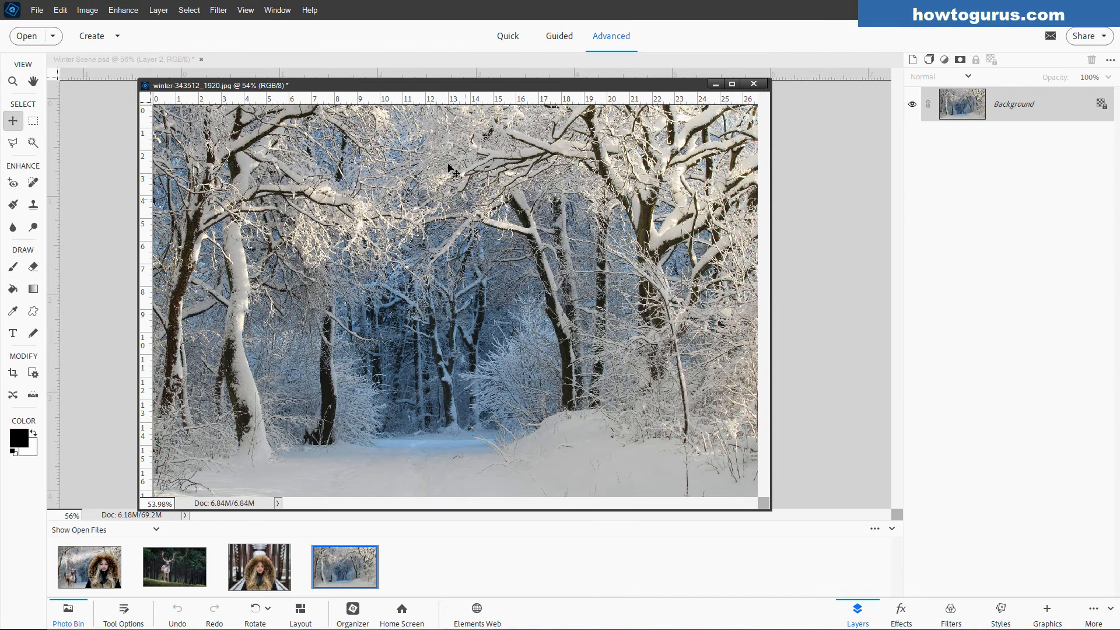
left_click_drag(407, 85, 461, 69)
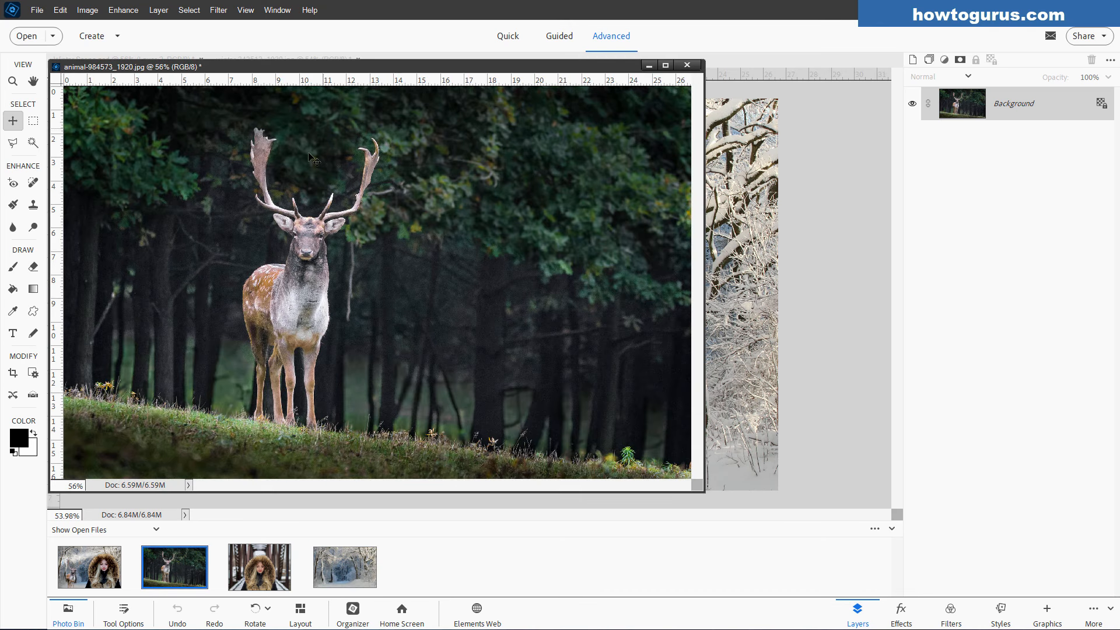
mouse_move(360, 69)
left_mouse_down()
mouse_move(365, 204)
mouse_move(368, 120)
left_mouse_up()
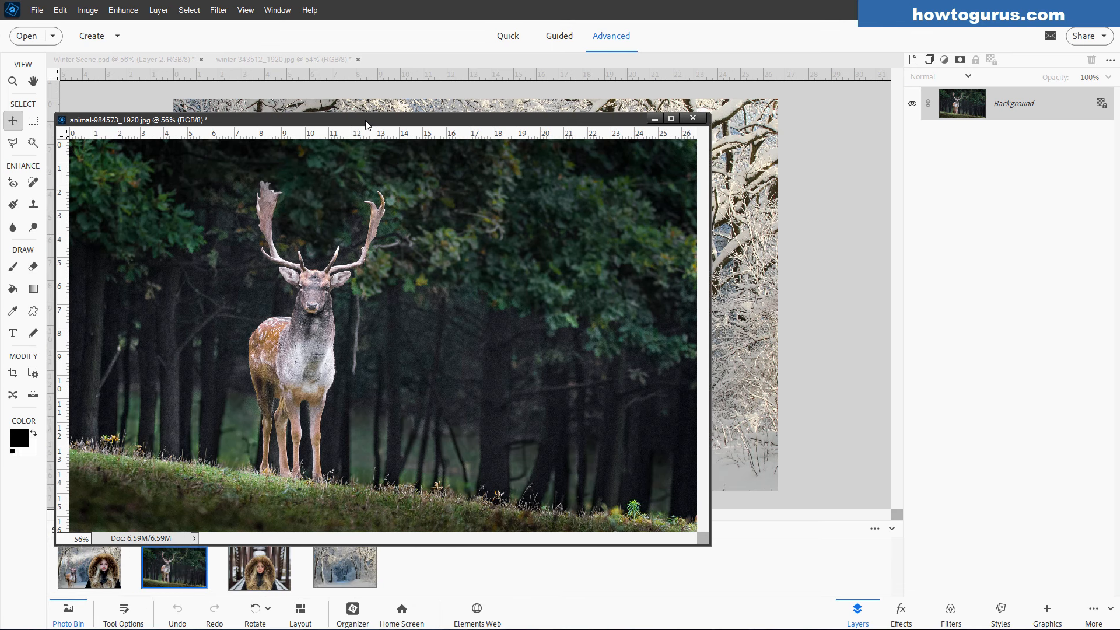
left_click(266, 562)
left_click_drag(442, 72, 686, 103)
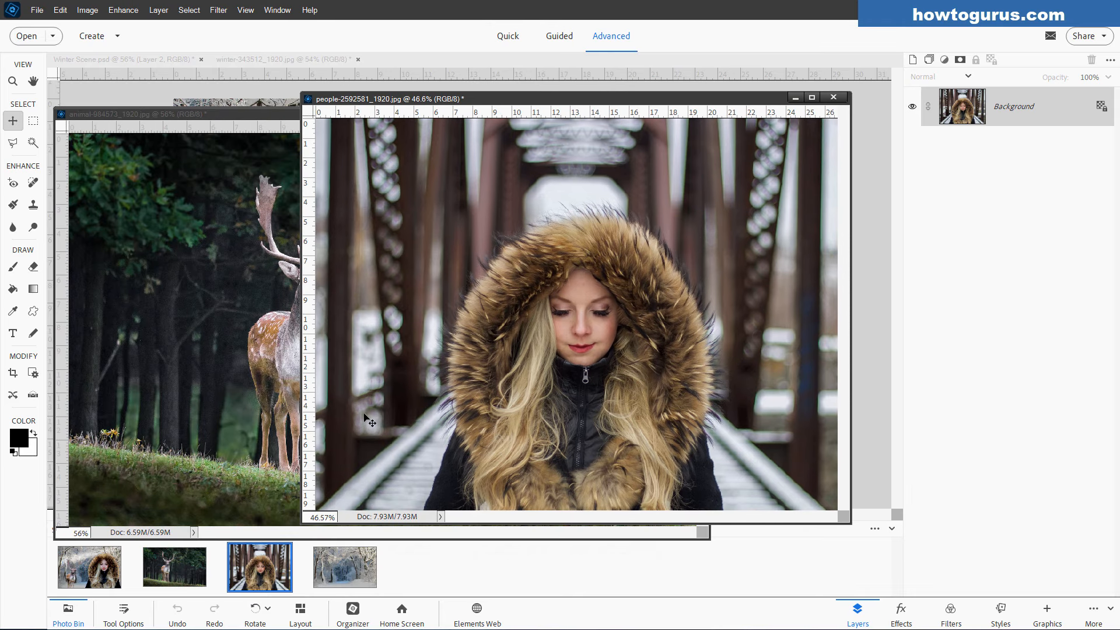
left_click(281, 60)
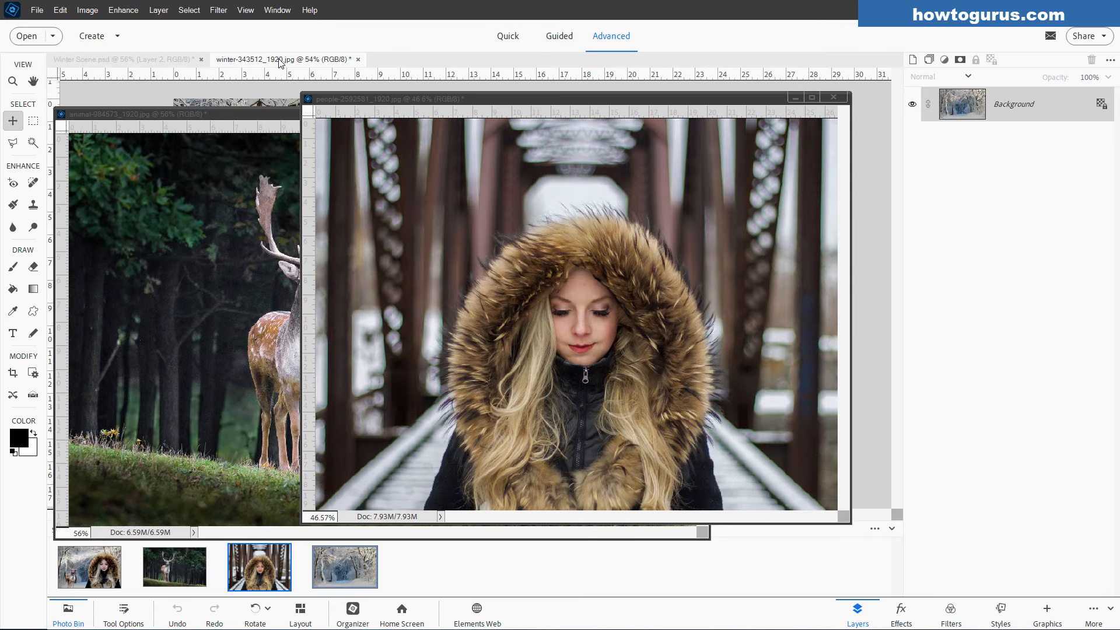
left_click_drag(518, 105, 655, 153)
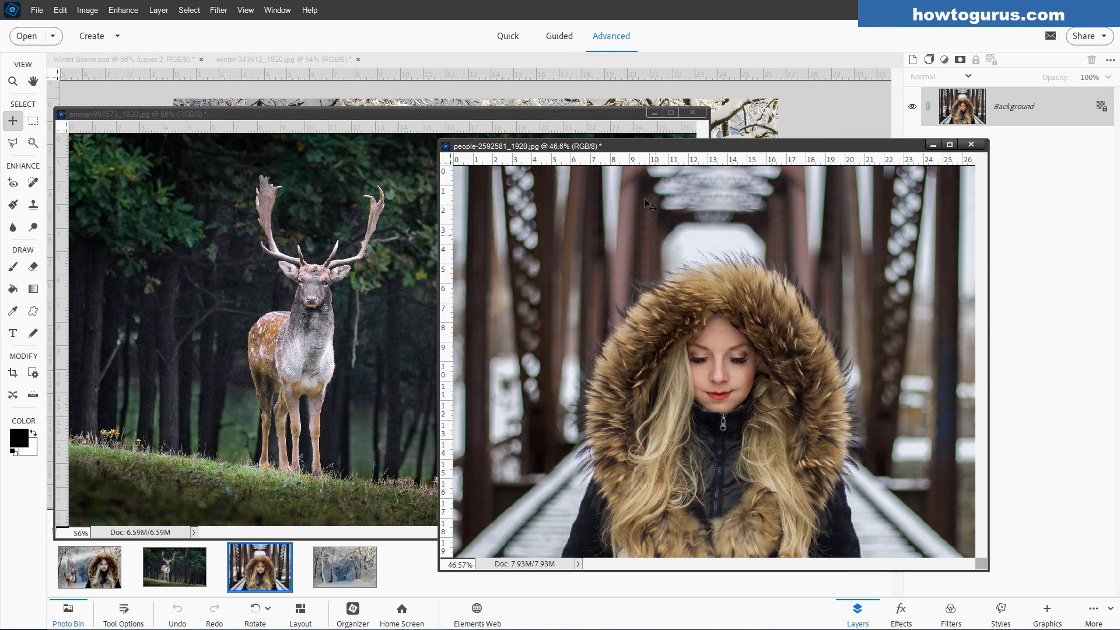
left_click(972, 144)
left_click(693, 112)
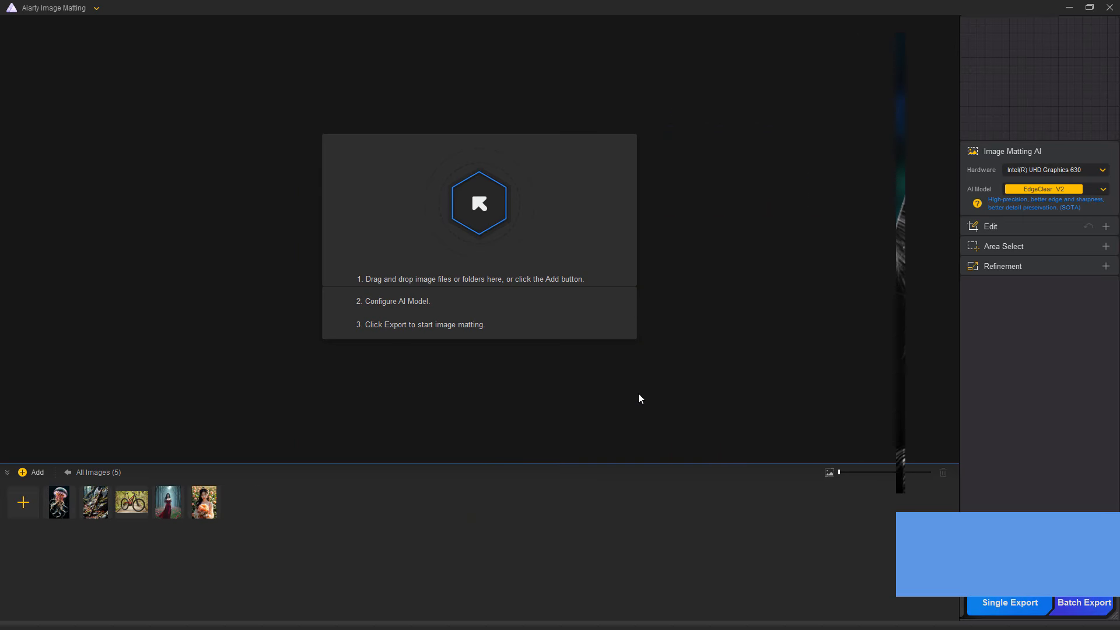
- Switch to Aiarty Image Matting and import fallow-deer-984573_1920.jpg and people-2592581_1920.jpg from the Projects folder
left_click(477, 205)
left_click_drag(397, 16, 534, 76)
left_click(391, 177)
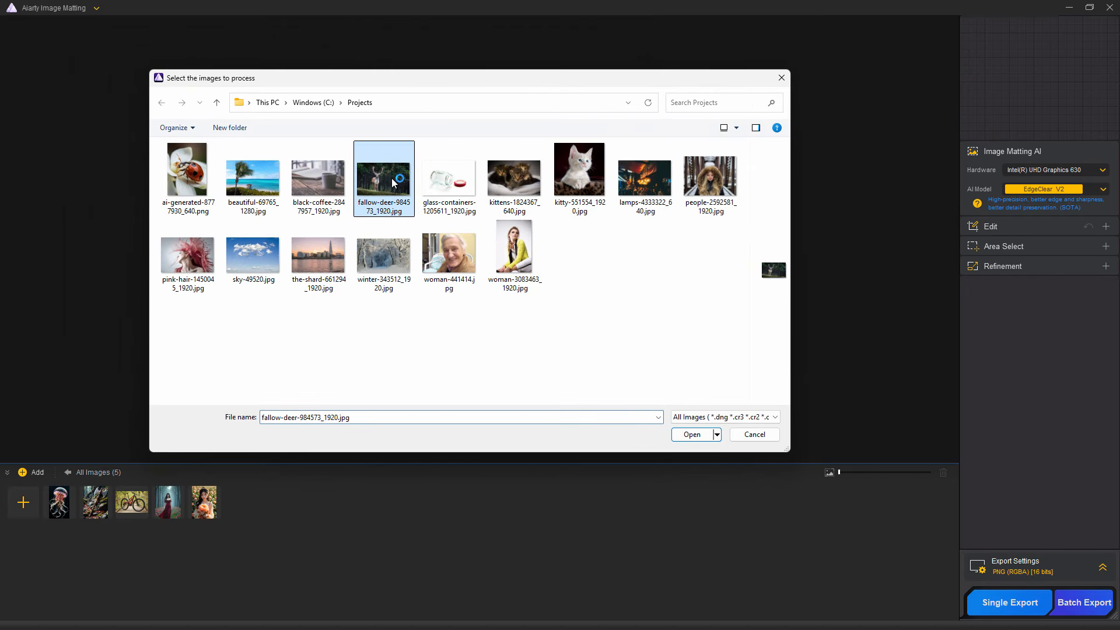
left_click(720, 193, "ctrl")
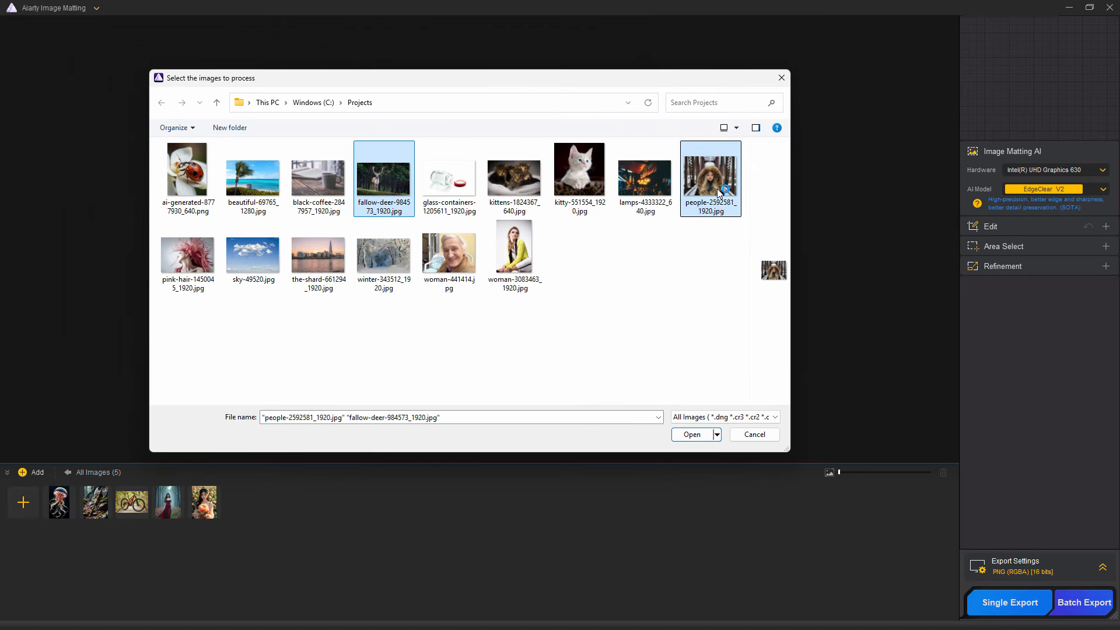
left_click(692, 434)
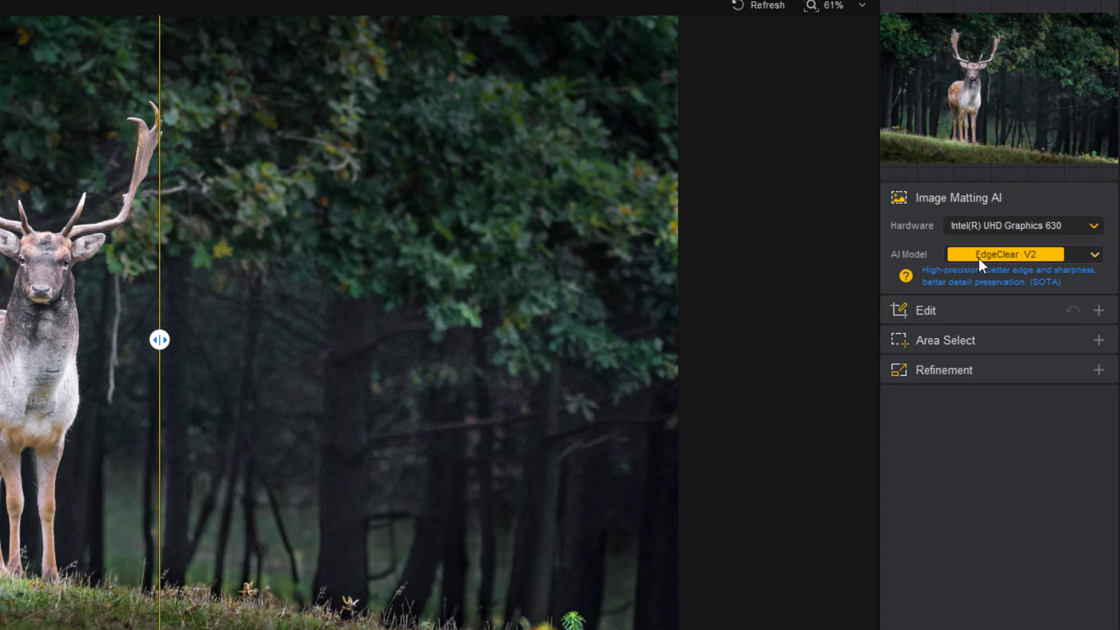
- Check the matting AI models, keeping EdgeClear V2, and view the Edit options for enhancing, rotating and cropping
left_click(1095, 257)
left_click(1009, 320)
left_click(1100, 311)
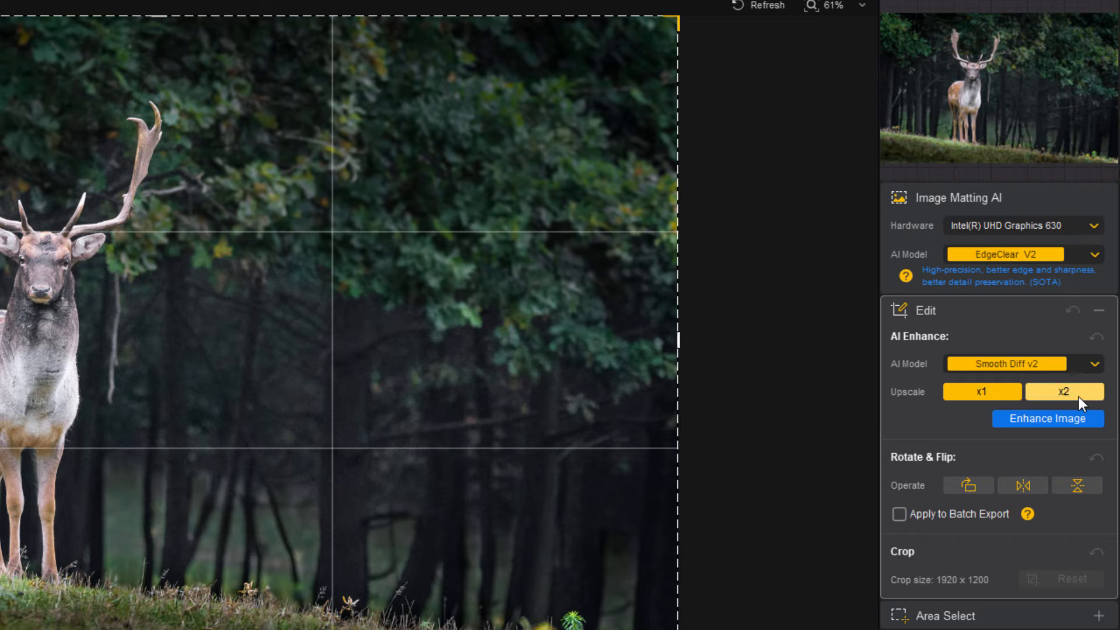
- Run automatic AI detection on the deer photo and choose Animal as the detected area
left_click(1100, 341)
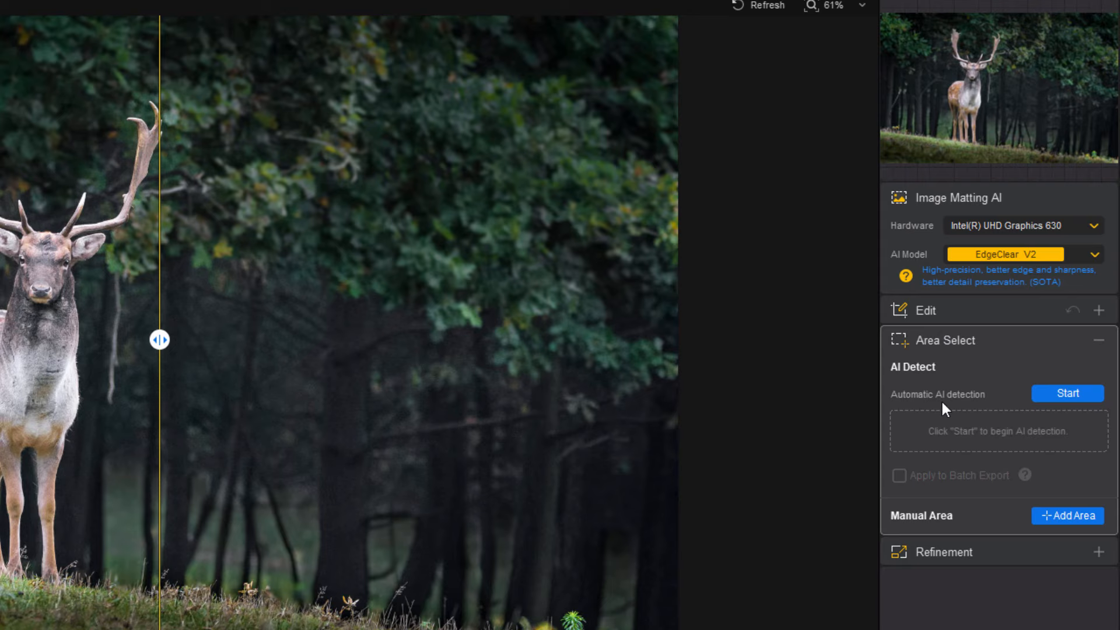
left_click(1060, 392)
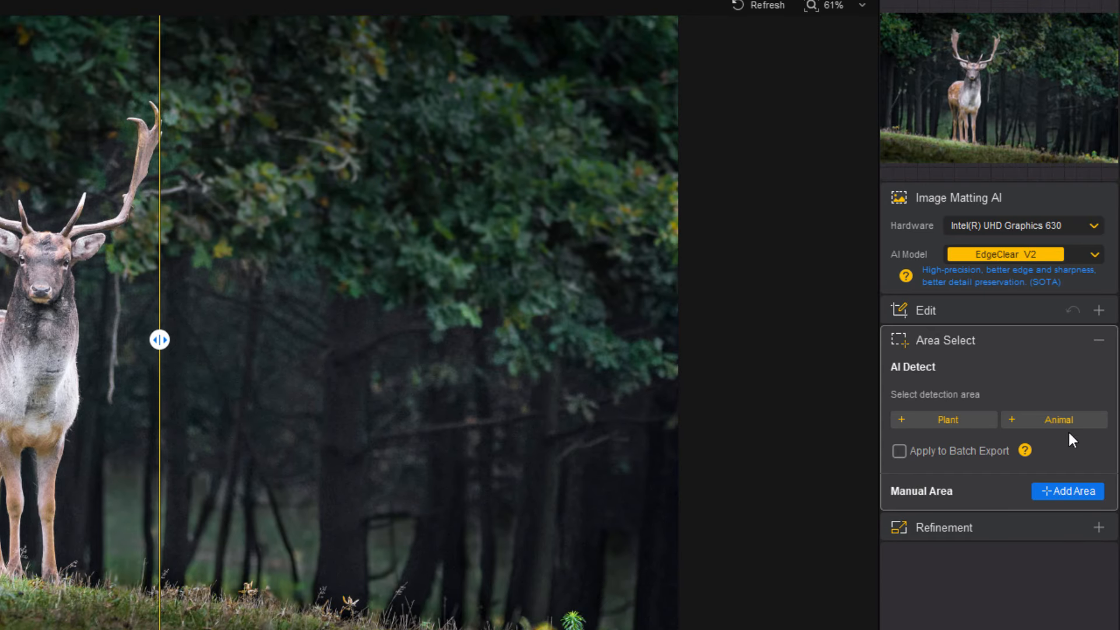
left_click(1056, 419)
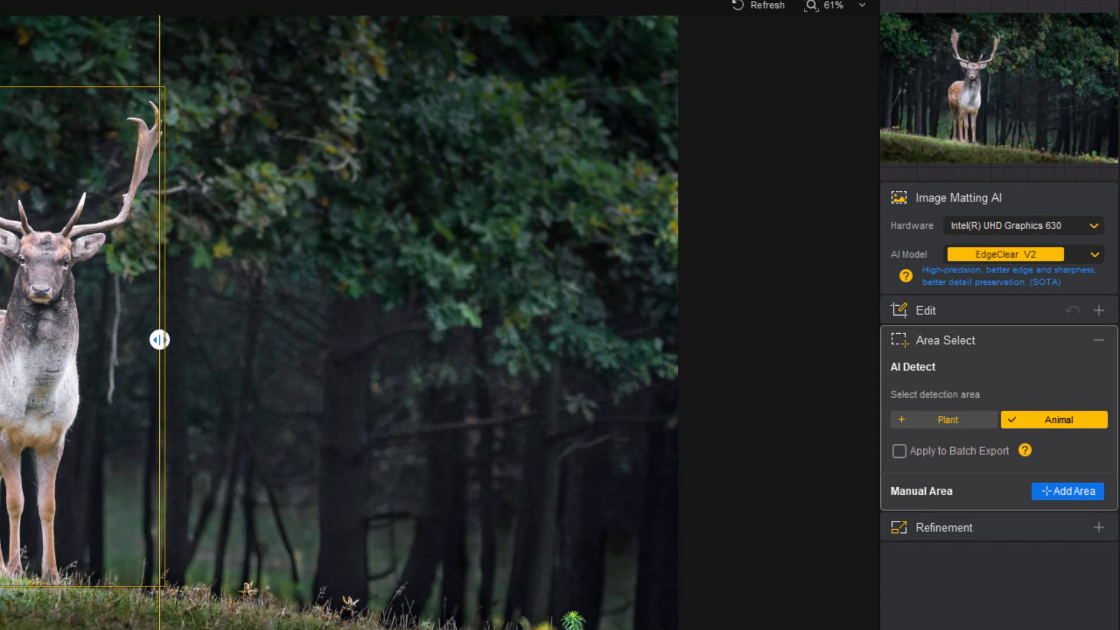
left_click(1099, 340)
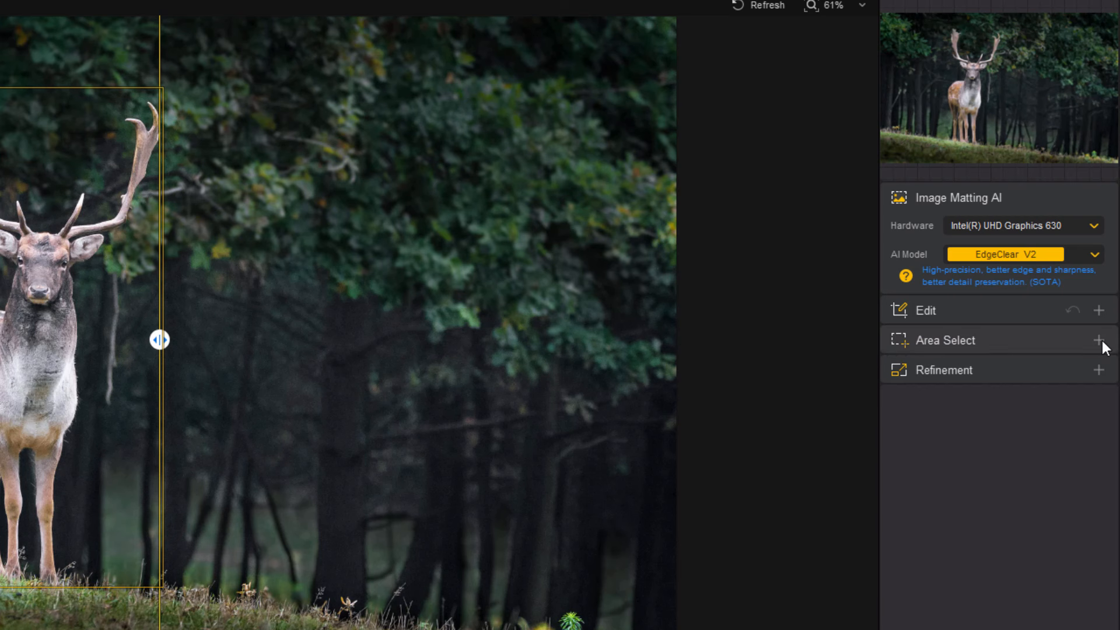
- Review the available Refinement options for the matting
left_click(1099, 370)
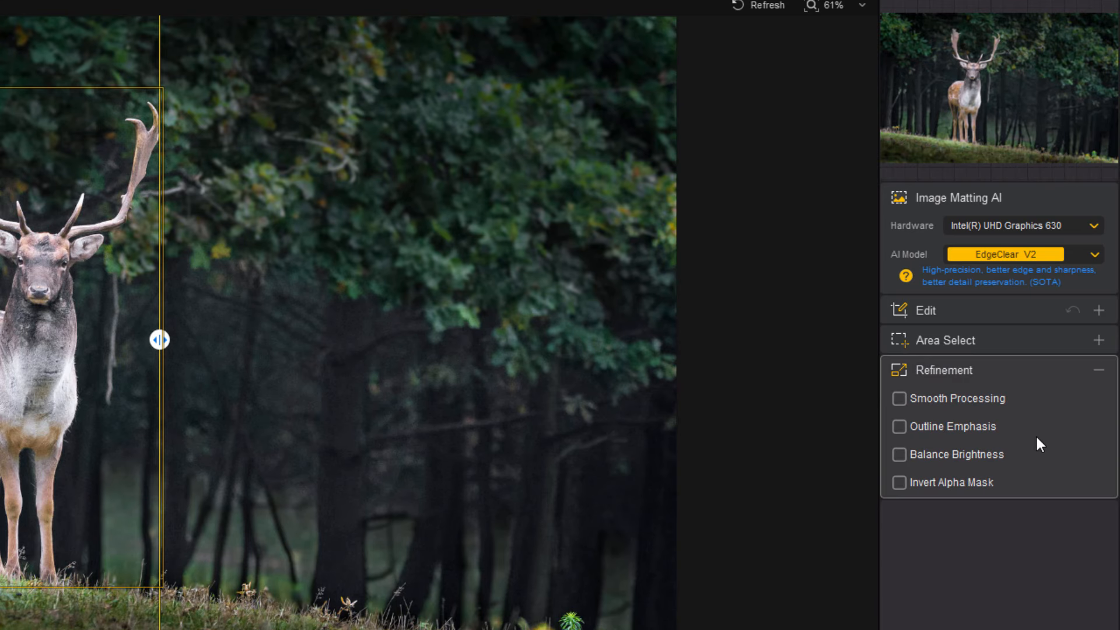
left_click(1100, 370)
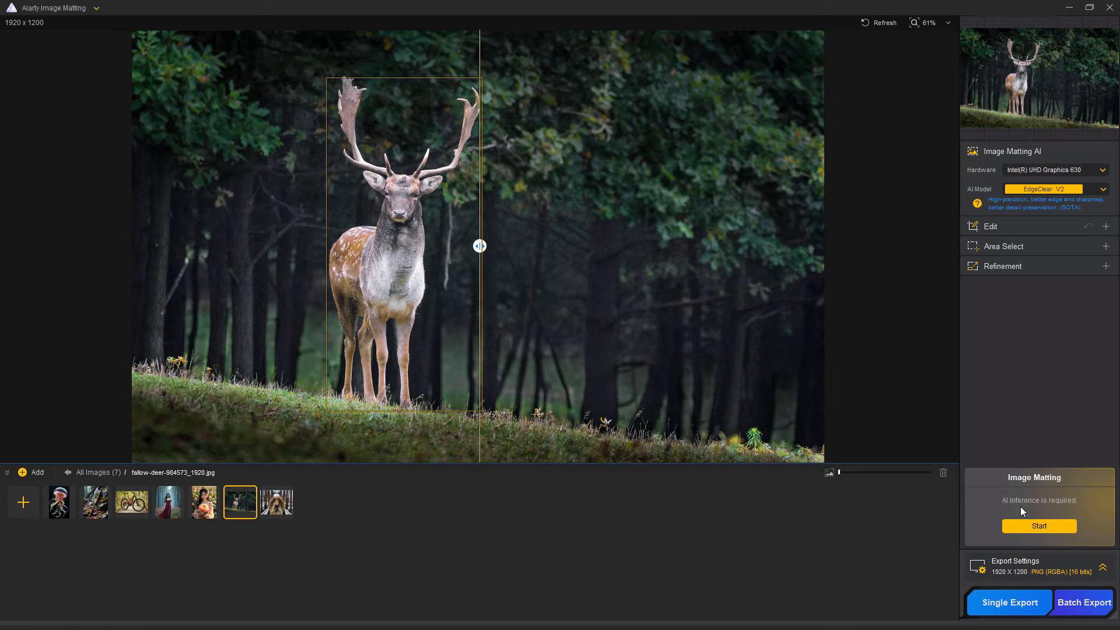
- Run image matting on the deer photo and shift the comparison divider to reveal the whole deer cutout
left_click(1040, 525)
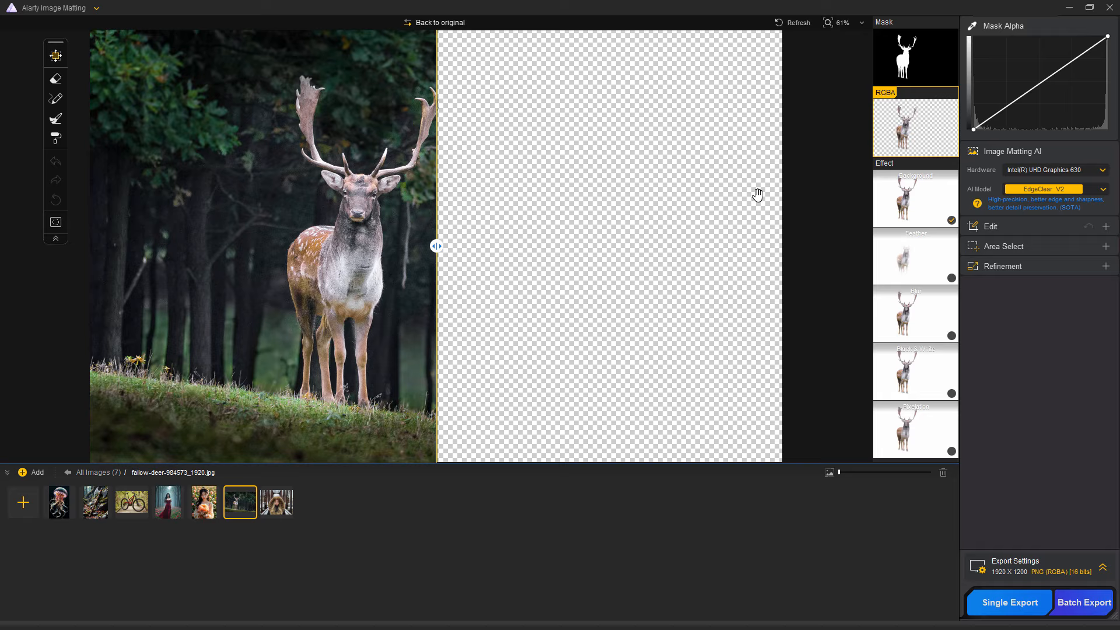
left_click_drag(437, 246, 256, 245)
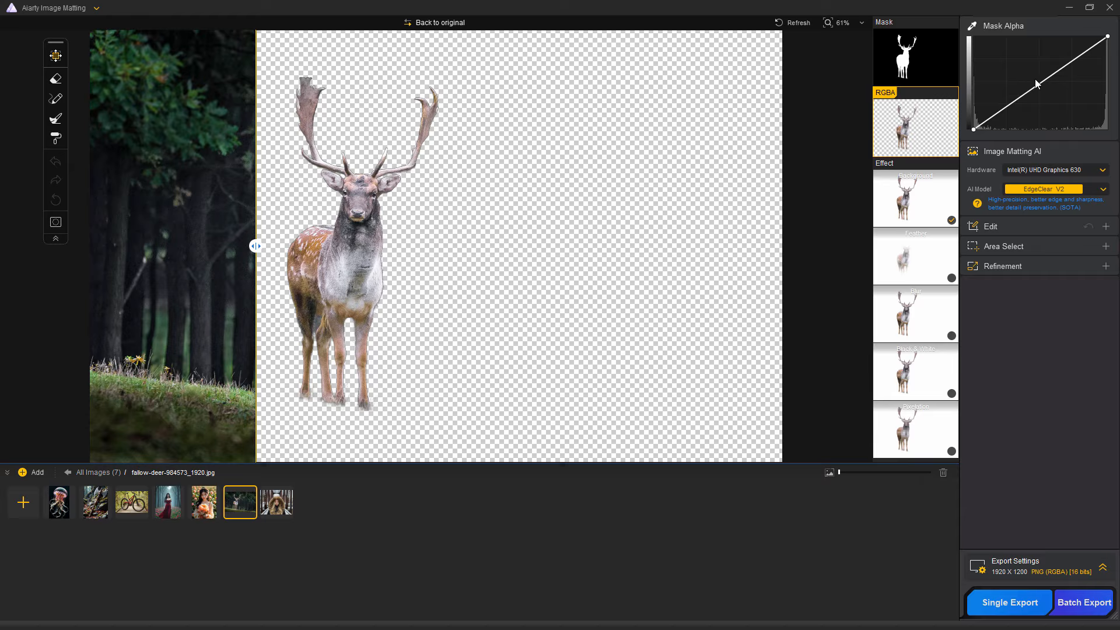
- Try reshaping the deer's Mask Alpha curve and reset it
left_click_drag(1039, 86, 1105, 98)
mouse_move(1100, 121)
left_mouse_down()
mouse_move(1059, 117)
mouse_move(1105, 113)
left_mouse_up()
left_click(1088, 26)
- Export the deer matting as a single image and check the export format and output path settings
left_click(1010, 604)
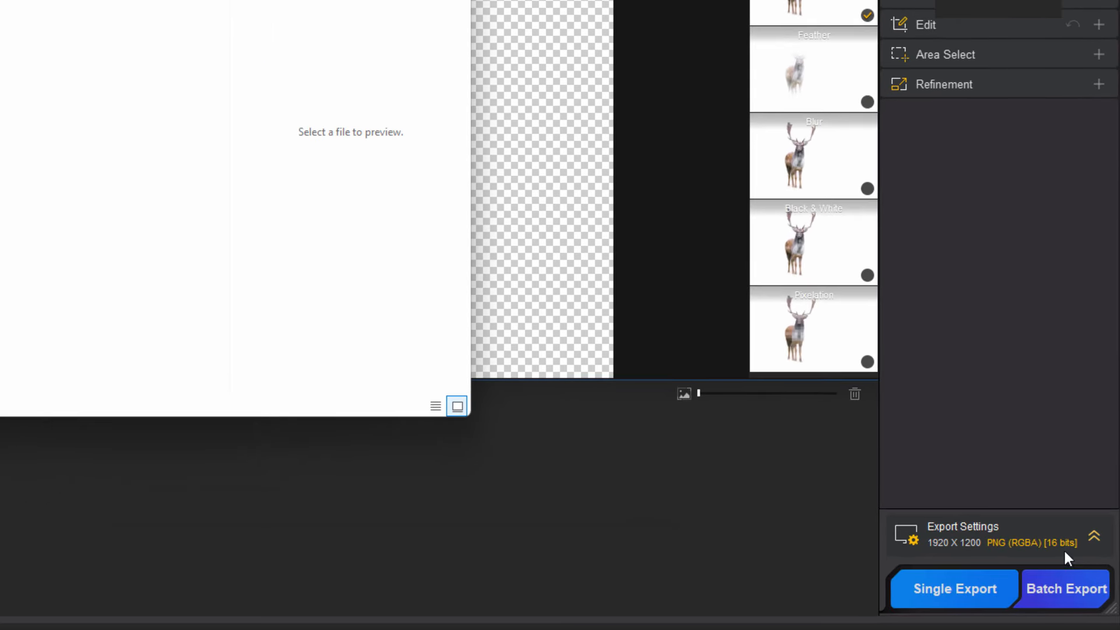
left_click(1094, 534)
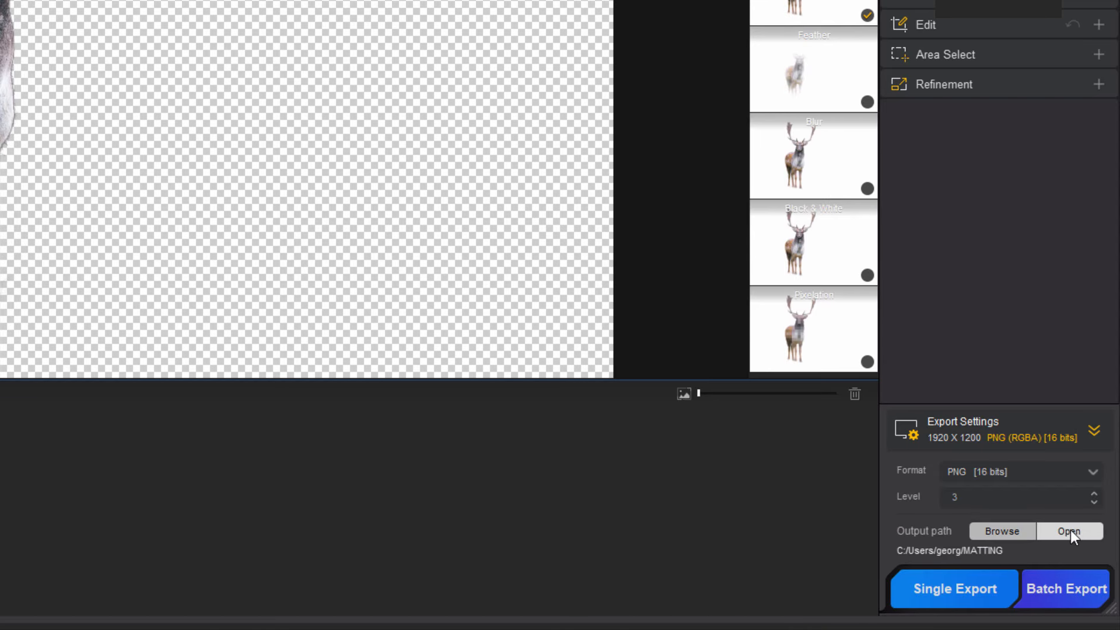
left_click(1095, 430)
- Choose the Human area for people-2592581_1920.jpg and run image matting on it
left_click(289, 503)
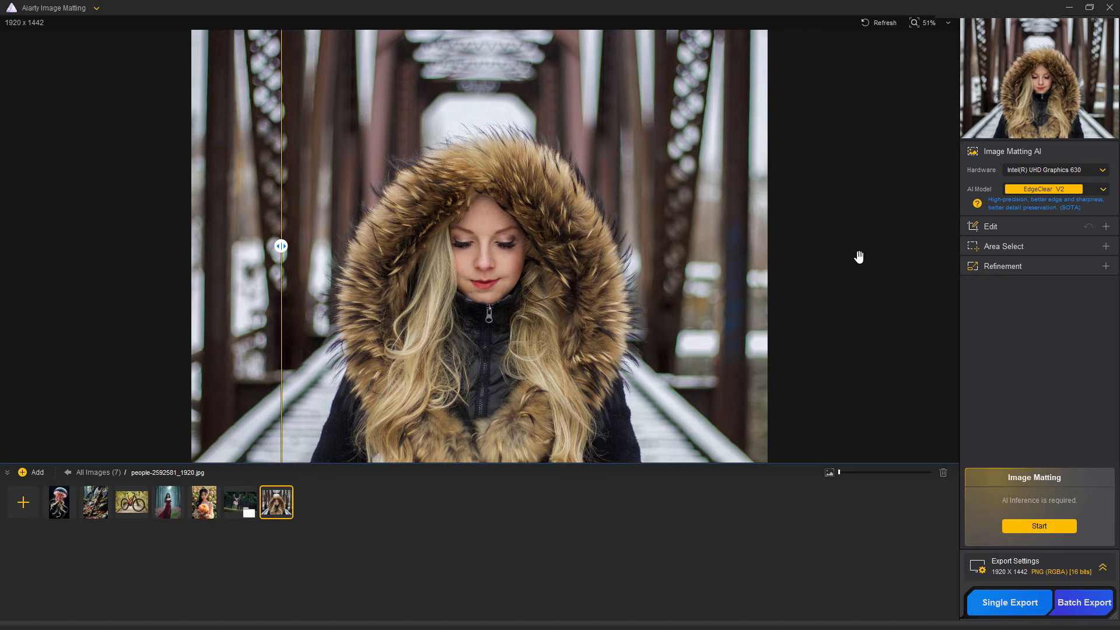
left_click(1106, 247)
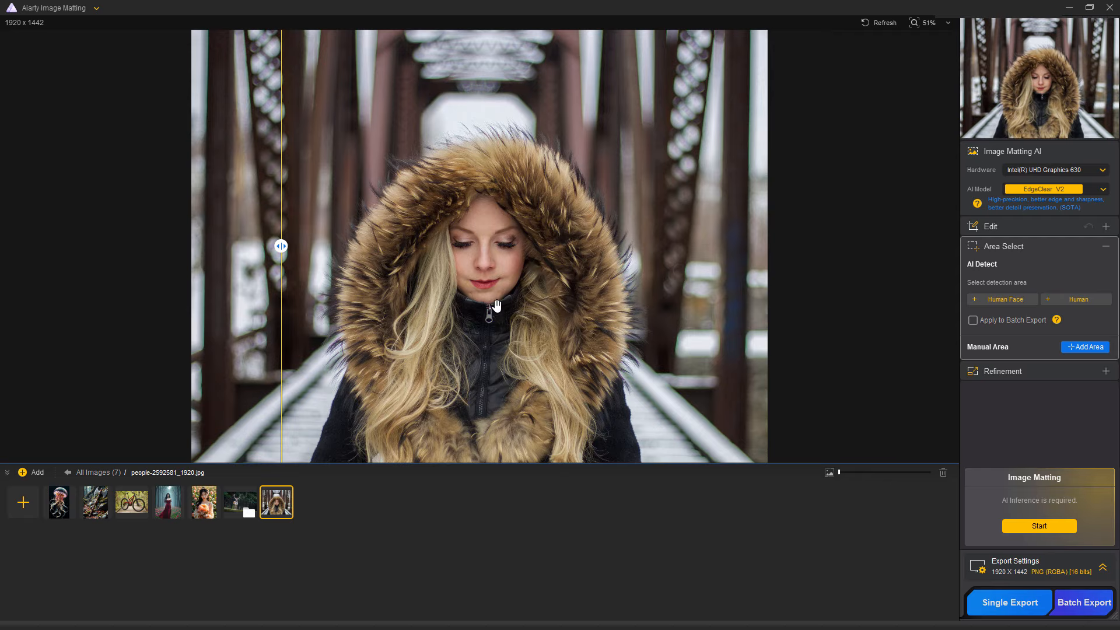
left_click(1076, 300)
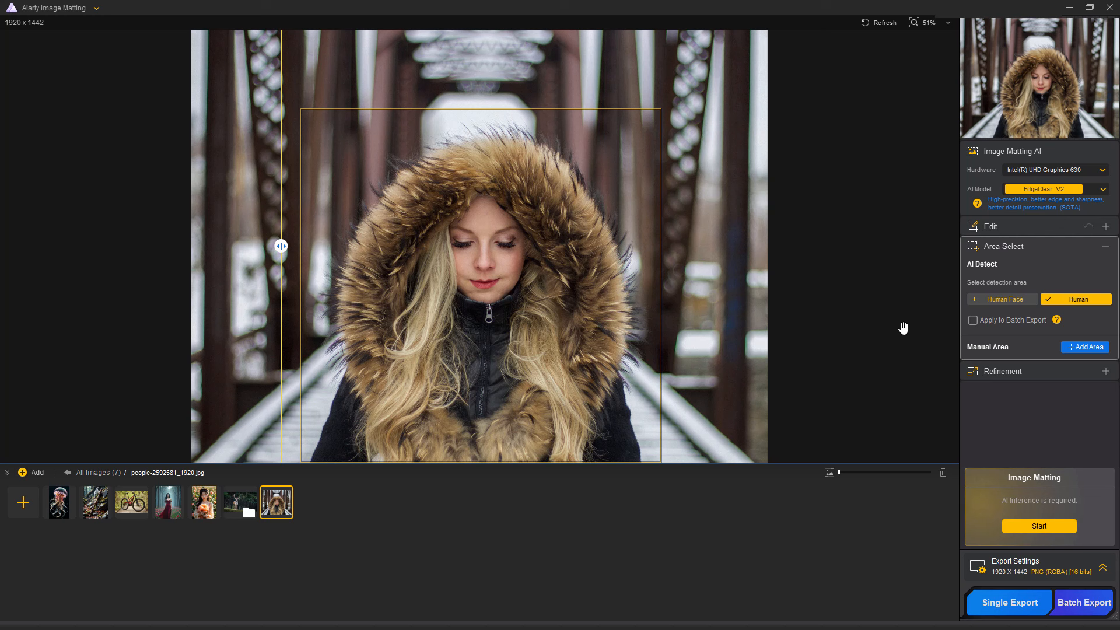
left_click(1039, 527)
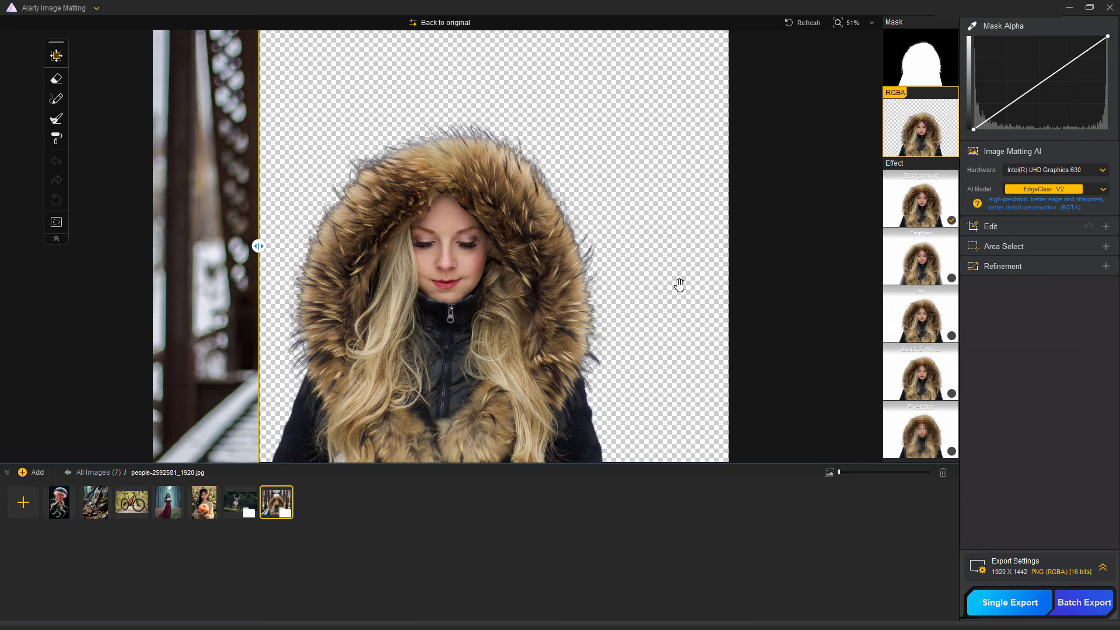
- Try adjusting the Mask Alpha curve of the hooded woman's cutout and reset it
mouse_move(259, 245)
left_mouse_down()
mouse_move(646, 233)
mouse_move(259, 245)
left_mouse_up()
mouse_move(1034, 88)
left_mouse_down()
mouse_move(1033, 106)
mouse_move(1024, 81)
mouse_move(1017, 121)
mouse_move(1038, 102)
mouse_move(1044, 111)
mouse_move(1050, 87)
mouse_move(1033, 73)
mouse_move(1045, 88)
left_mouse_up()
left_click(1088, 25)
- Export the woman's matting as a single image and select people-2592581_1920_attr1.png in the output folder
left_click(1014, 604)
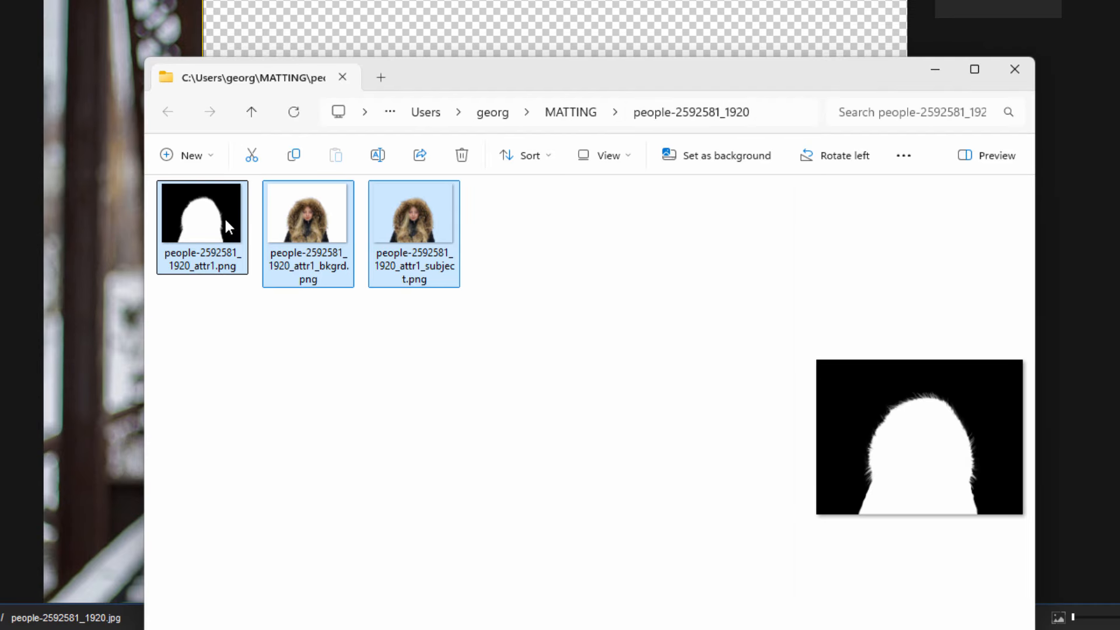
left_click(202, 230)
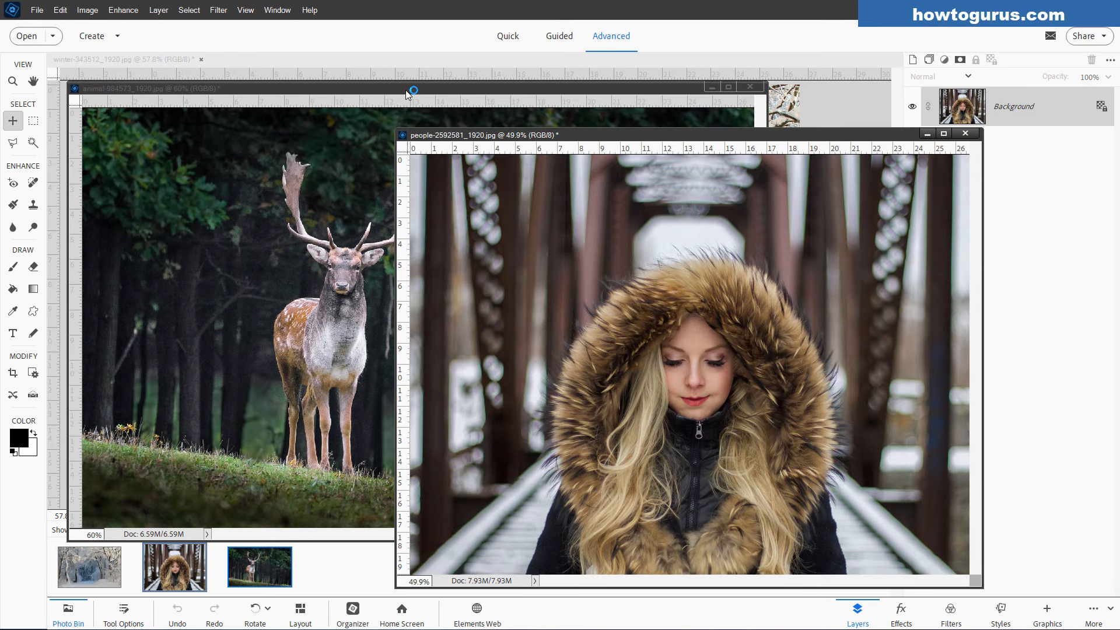
- Switch to Photoshop Elements, open the deer mask fallow-deer-984573_1920_attr1.png from its MATTING folder, and move its window clear of the deer photo
left_click_drag(409, 112, 392, 76)
left_click(820, 147)
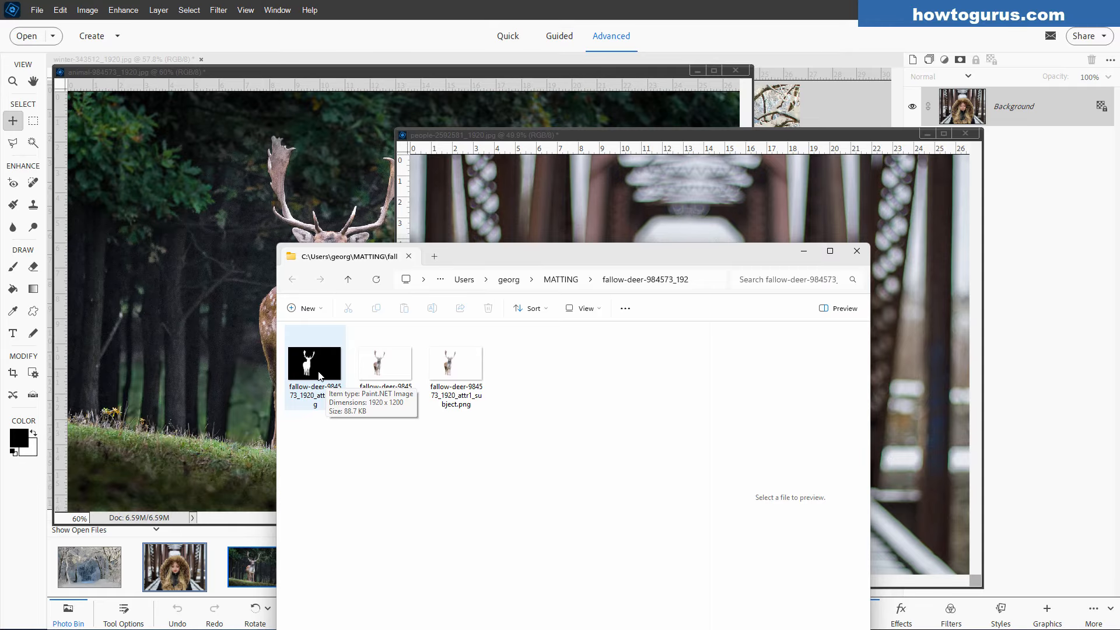
left_click_drag(322, 374, 212, 309)
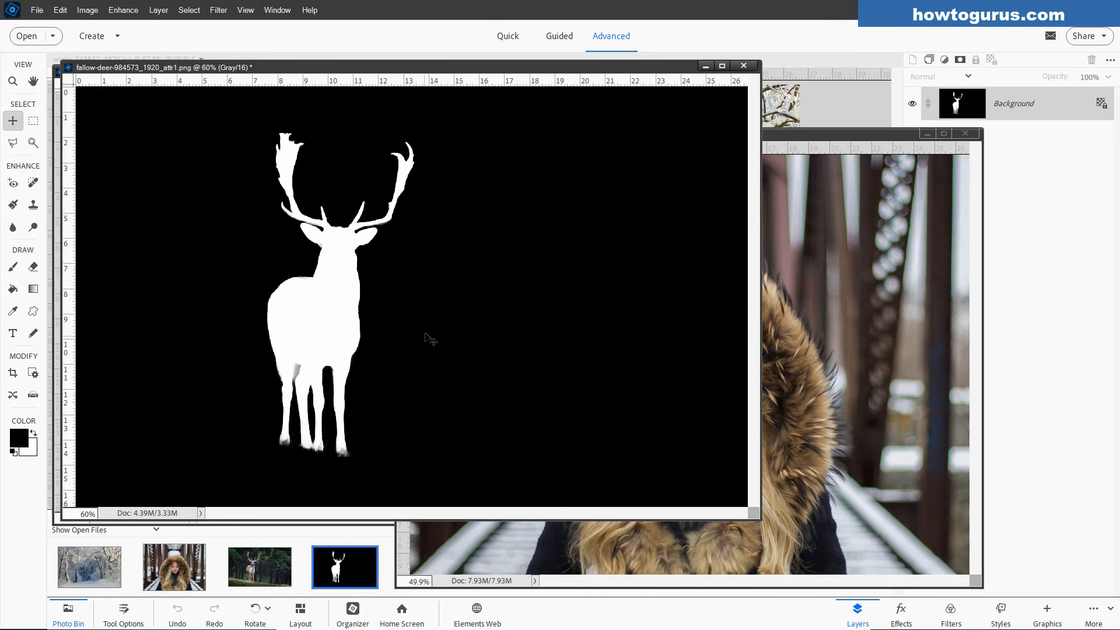
left_click_drag(438, 70, 600, 242)
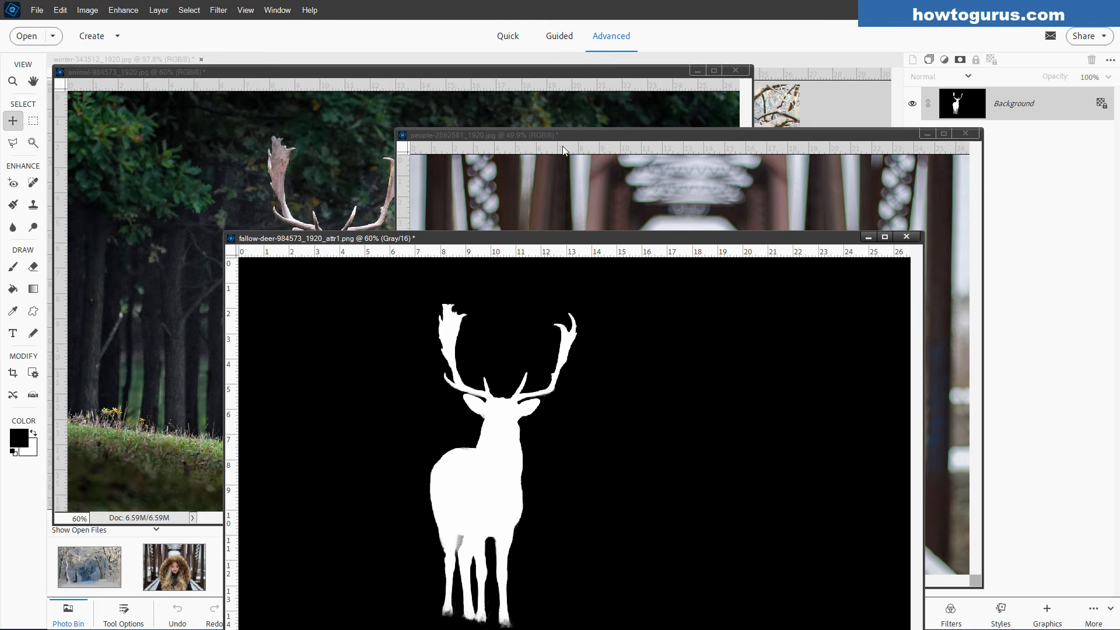
- Open the woman's mask people-2592581_1920_attr1.png from its MATTING folder in Photoshop Elements
left_click(564, 142)
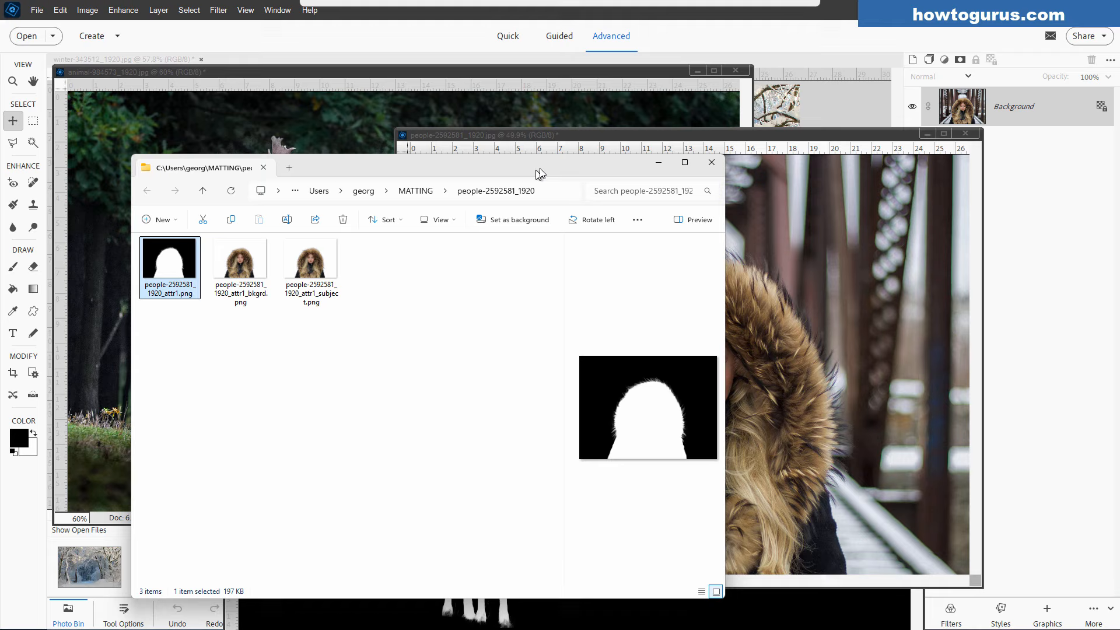
left_click_drag(539, 173, 511, 165)
left_click_drag(147, 258, 706, 315)
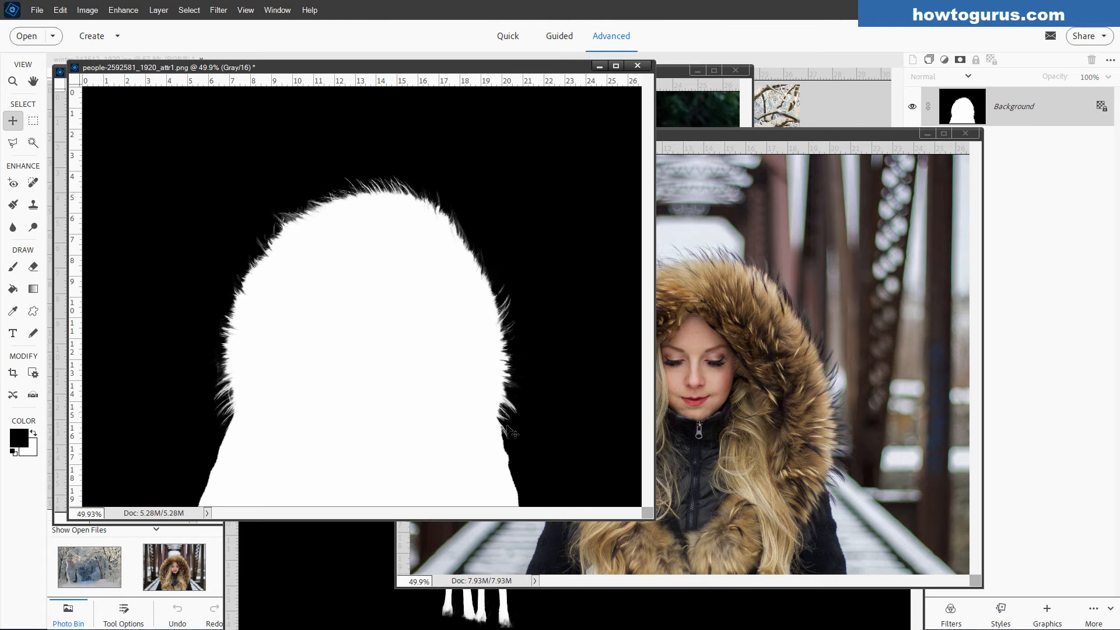
- Copy the woman's mask layer into the people-2592581_1920.jpg photo, accepting the bit depth difference
left_click_drag(1030, 116, 866, 202)
key("Return")
left_click_drag(801, 140, 867, 181)
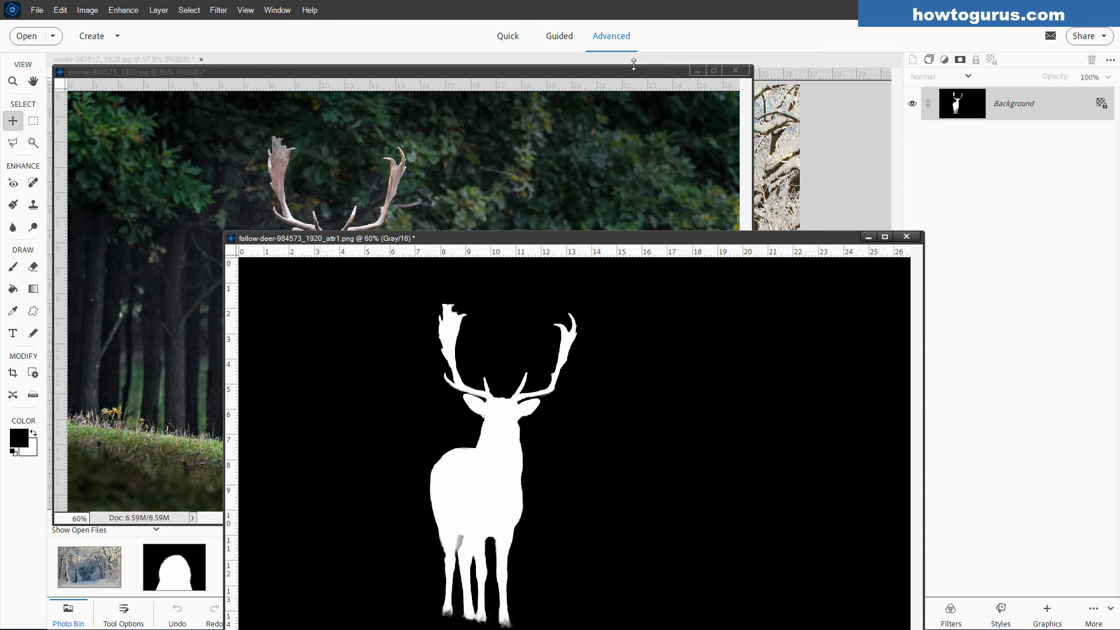
- Copy the deer mask layer into the animal-984573_1920.jpg photo, accepting the bit depth difference
left_click_drag(642, 237, 731, 193)
left_click_drag(731, 192, 753, 195)
left_click_drag(951, 111, 533, 173)
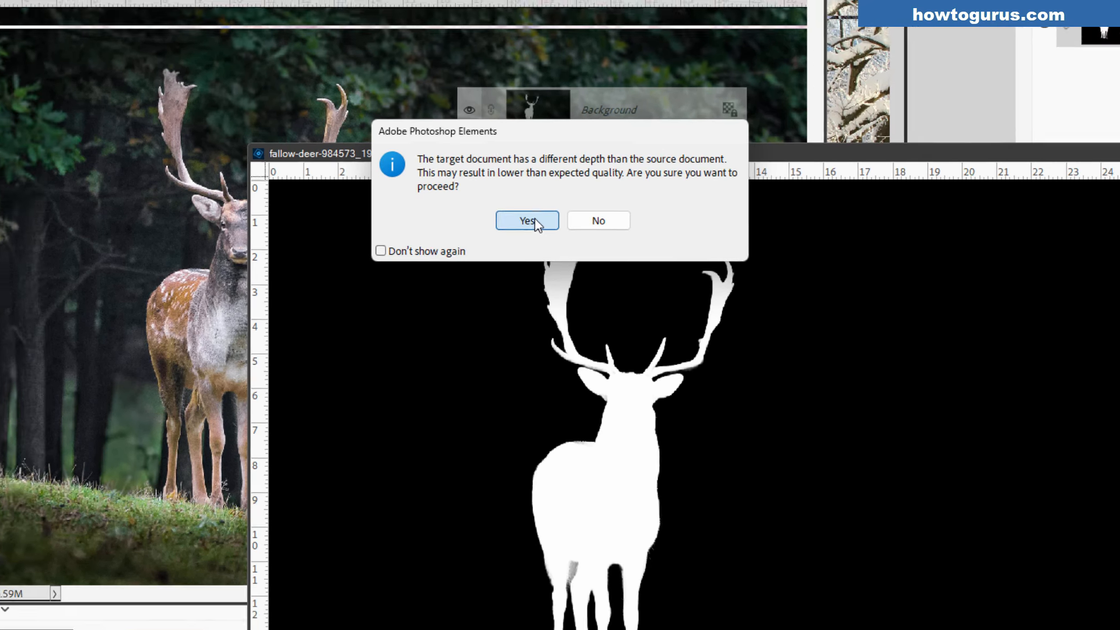
left_click(540, 217)
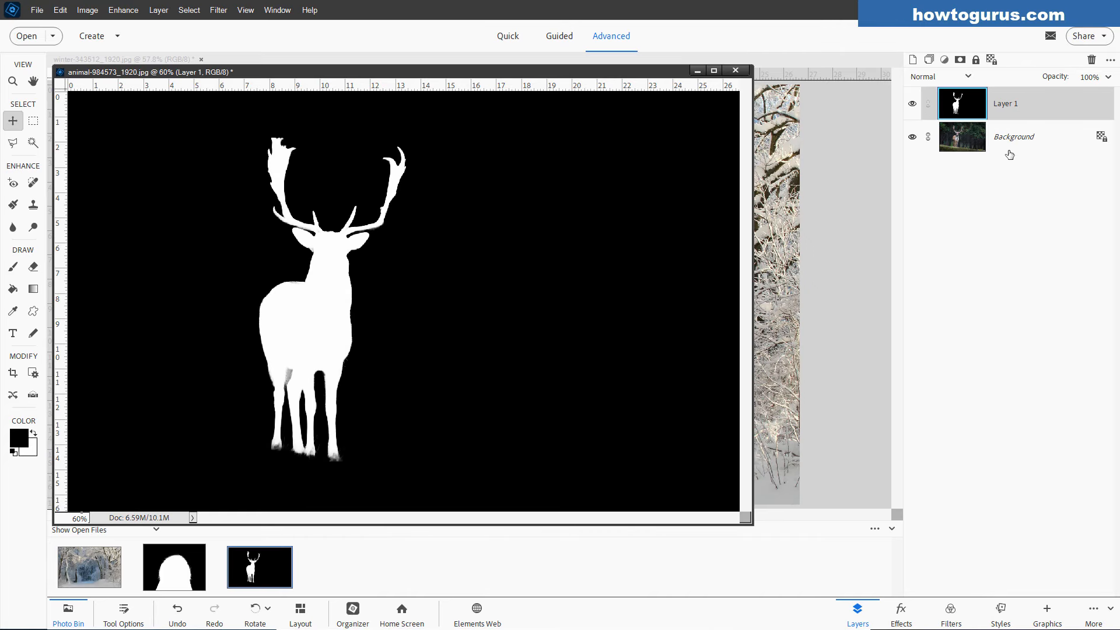
- With the deer mask layer at 100% opacity, select its full contents and copy them
left_click(1105, 77)
mouse_move(1089, 93)
left_mouse_down()
mouse_move(1081, 96)
mouse_move(1111, 95)
left_mouse_up()
left_click(957, 106, "ctrl")
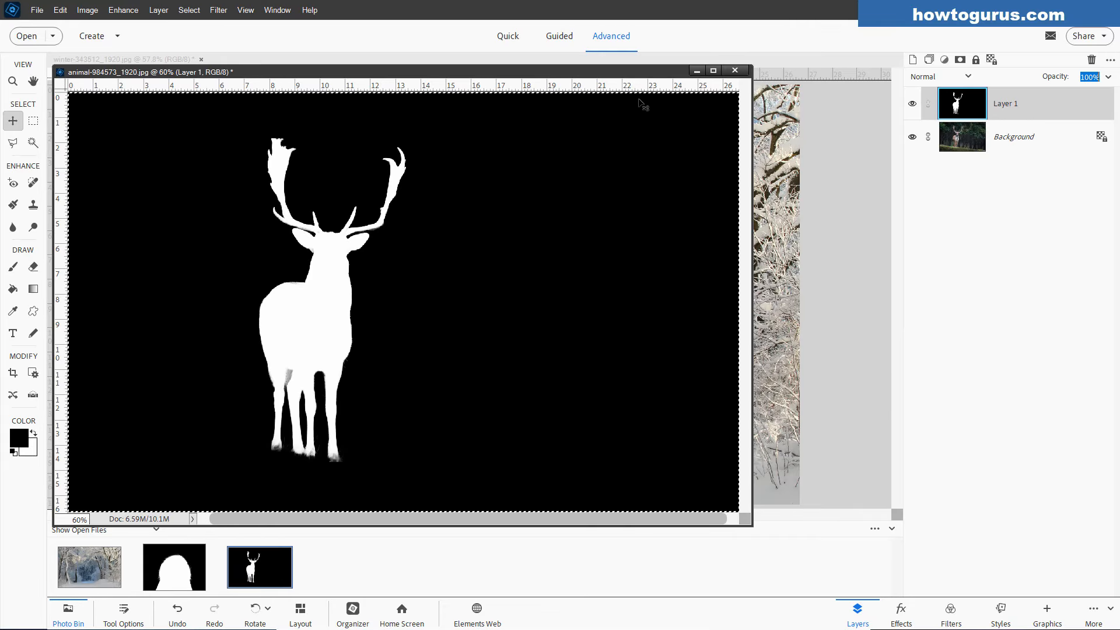
key("ctrl+c")
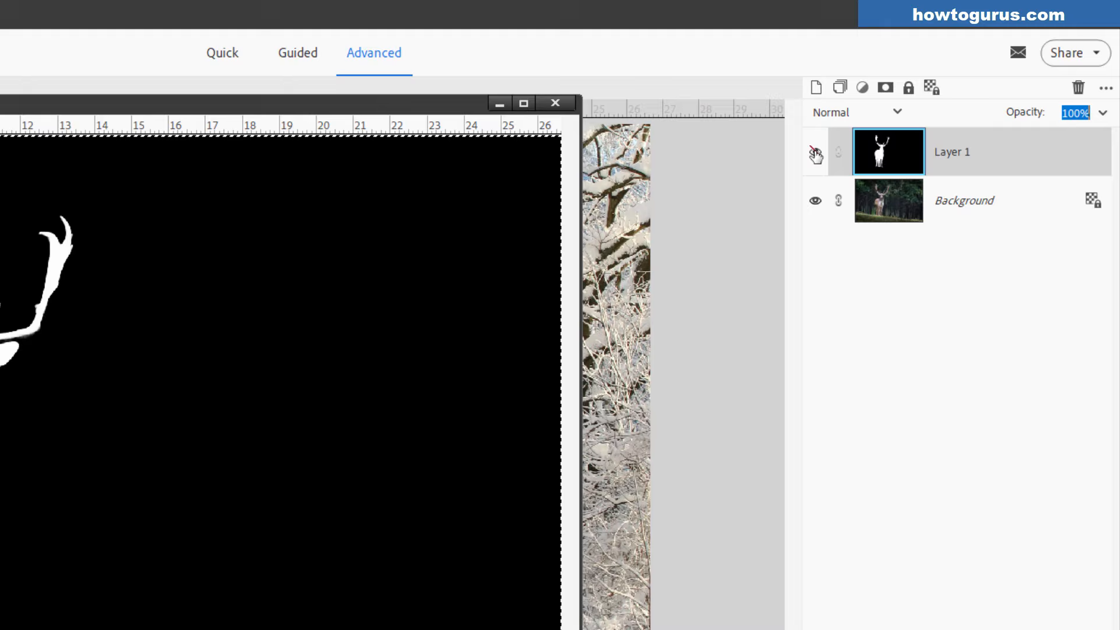
- Hide the deer mask layer and convert the Background photo into a regular layer
left_click(816, 155)
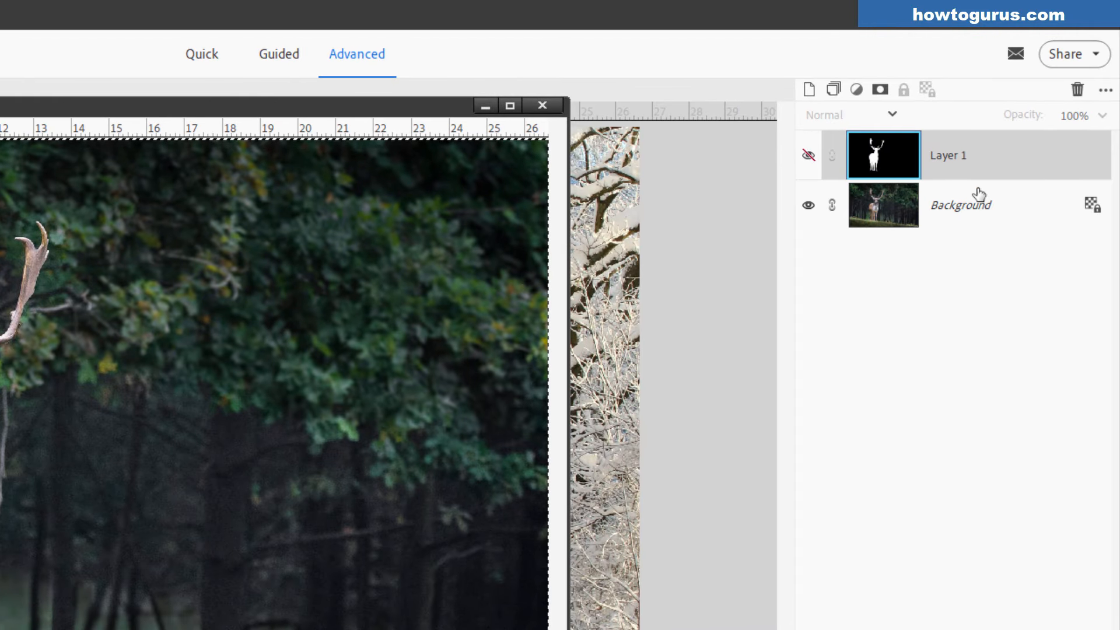
left_click(996, 213)
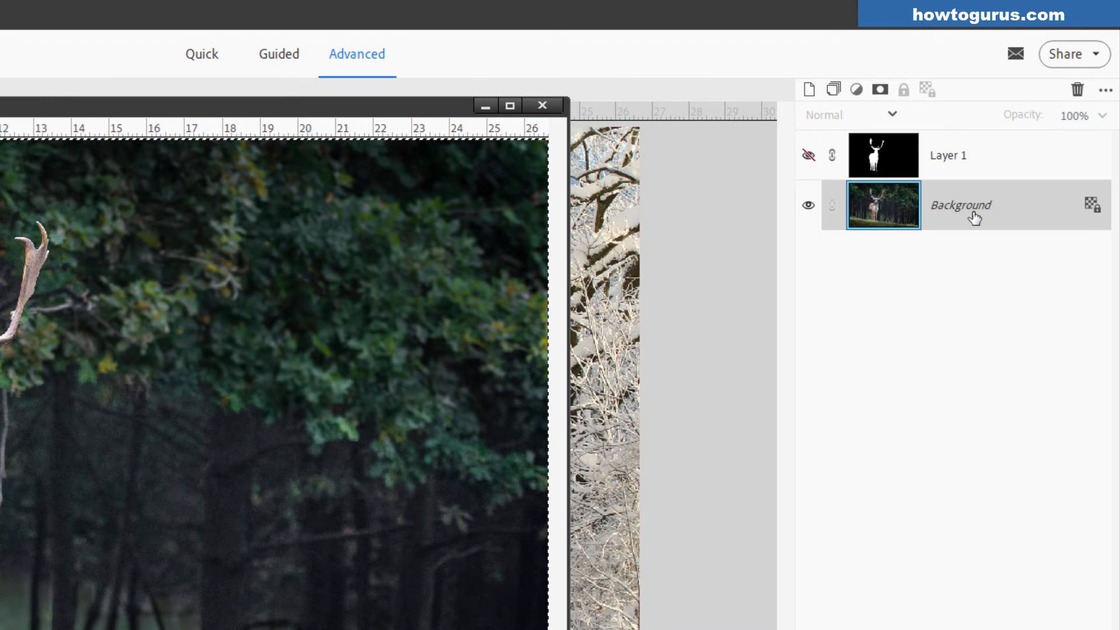
double_click(973, 216)
left_click(433, 291)
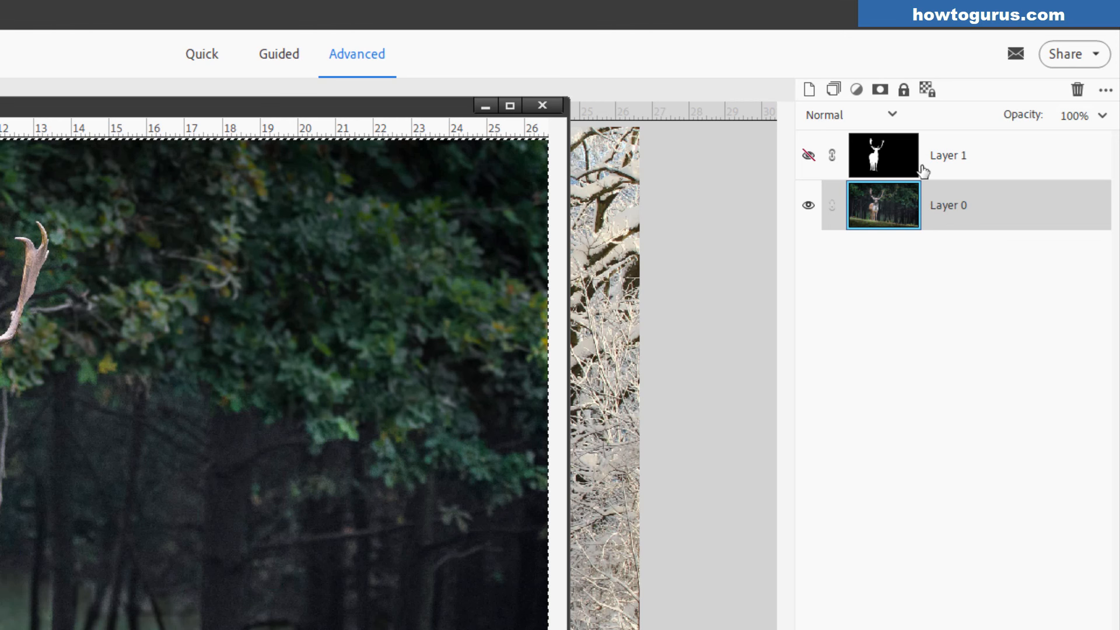
- Add a layer mask to the deer photo layer and paste the copied black-and-white mask into it
left_click(881, 90)
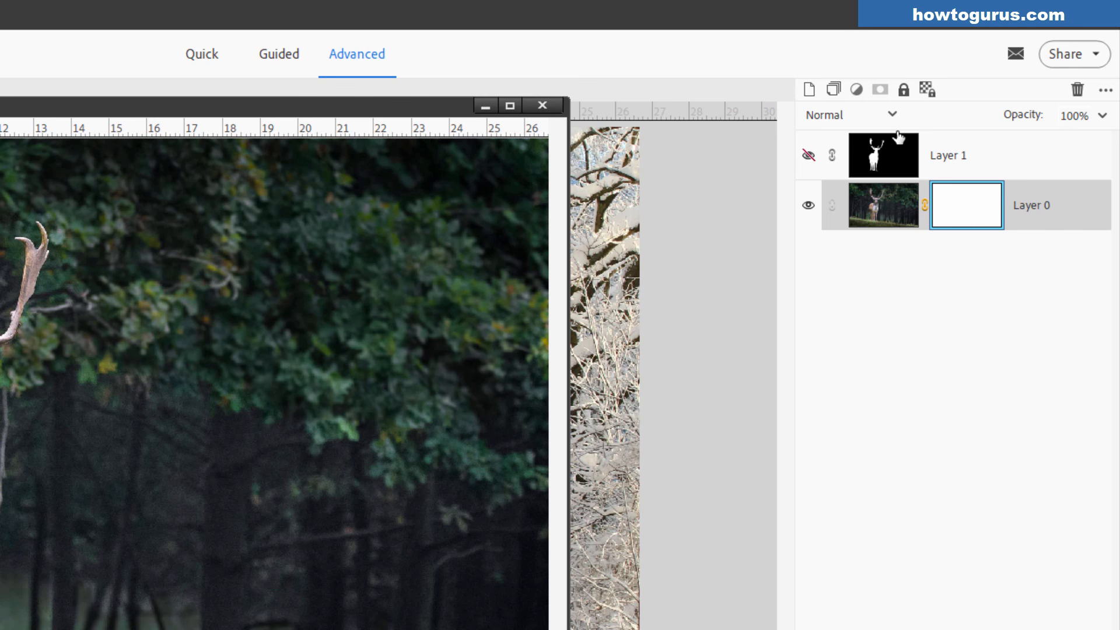
key("alt")
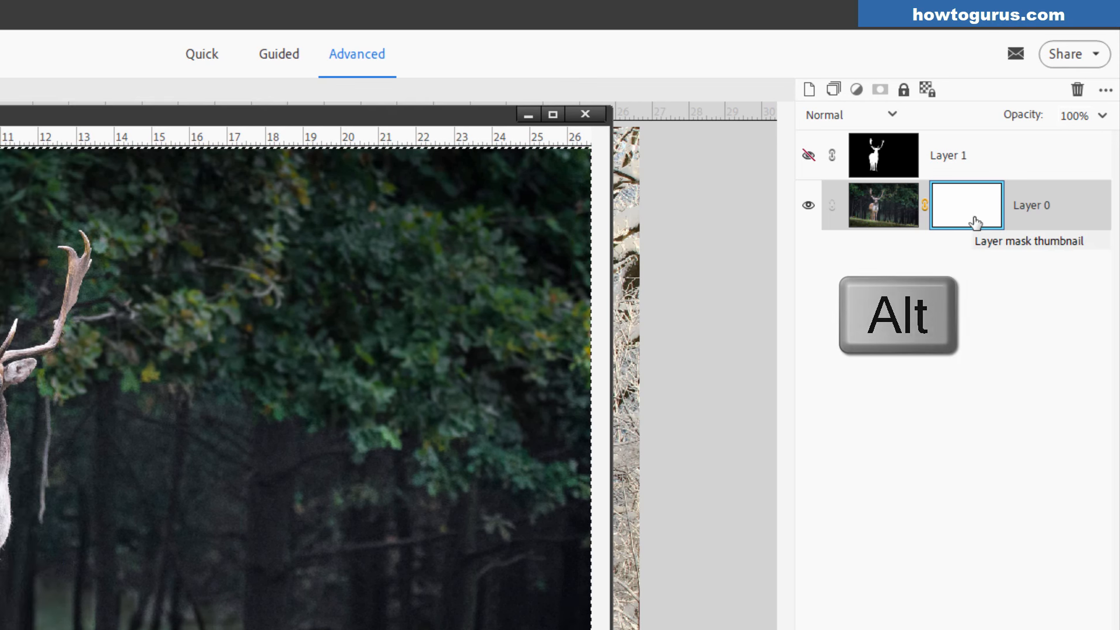
left_click(967, 213, "alt")
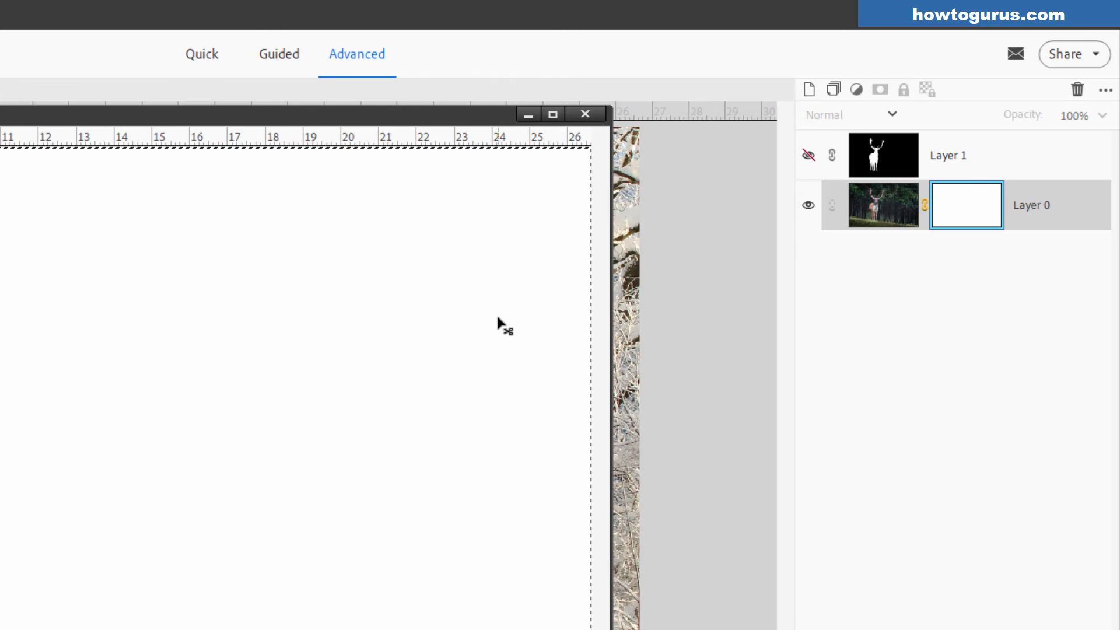
key("ctrl+d")
key("ctrl+v")
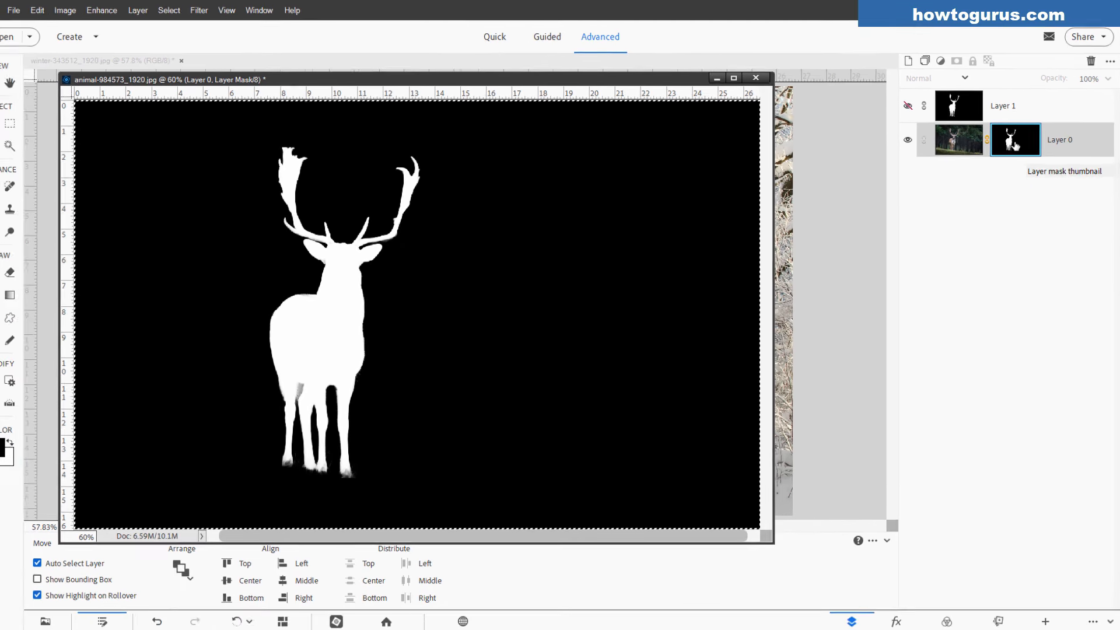
- Switch from the mask view back to the deer photo layer's image and clear the selection
left_click(964, 146)
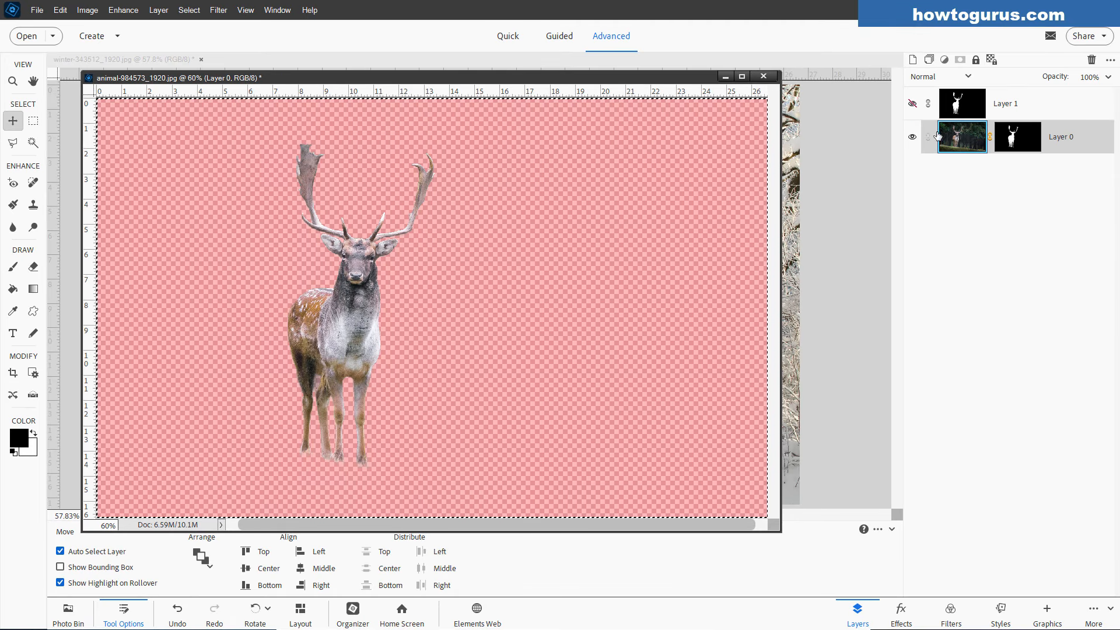
left_click(1011, 116)
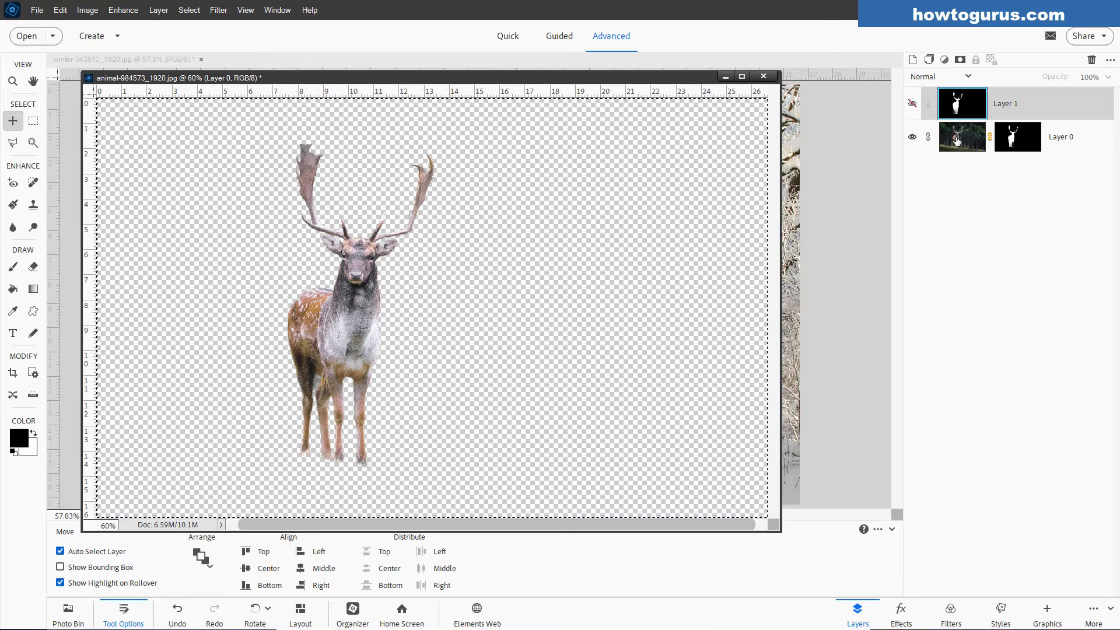
left_click(953, 143)
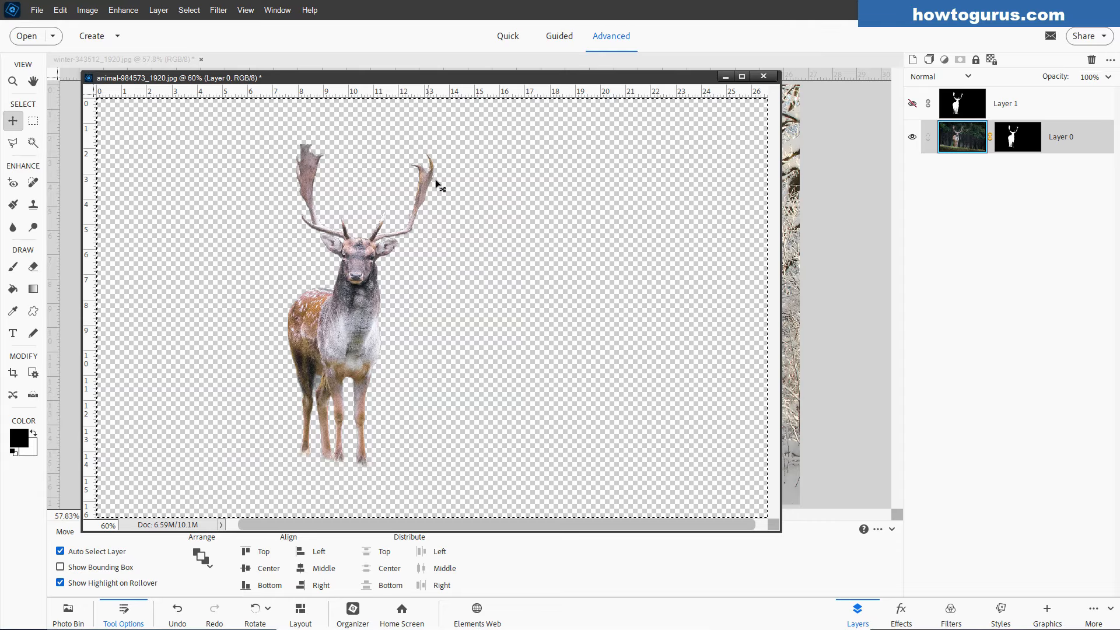
key("ctrl+d")
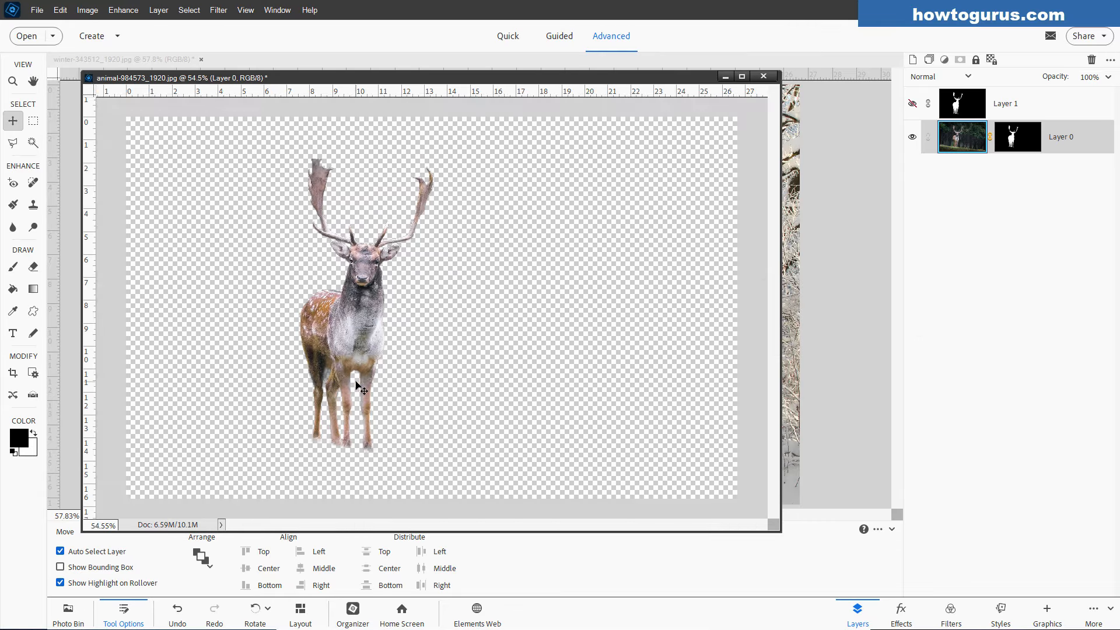
- Activate the Brush tool and target the deer layer's mask for touching up the gap between the hind legs
scroll(366, 382, "up", 5)
scroll(361, 387, "up", 8)
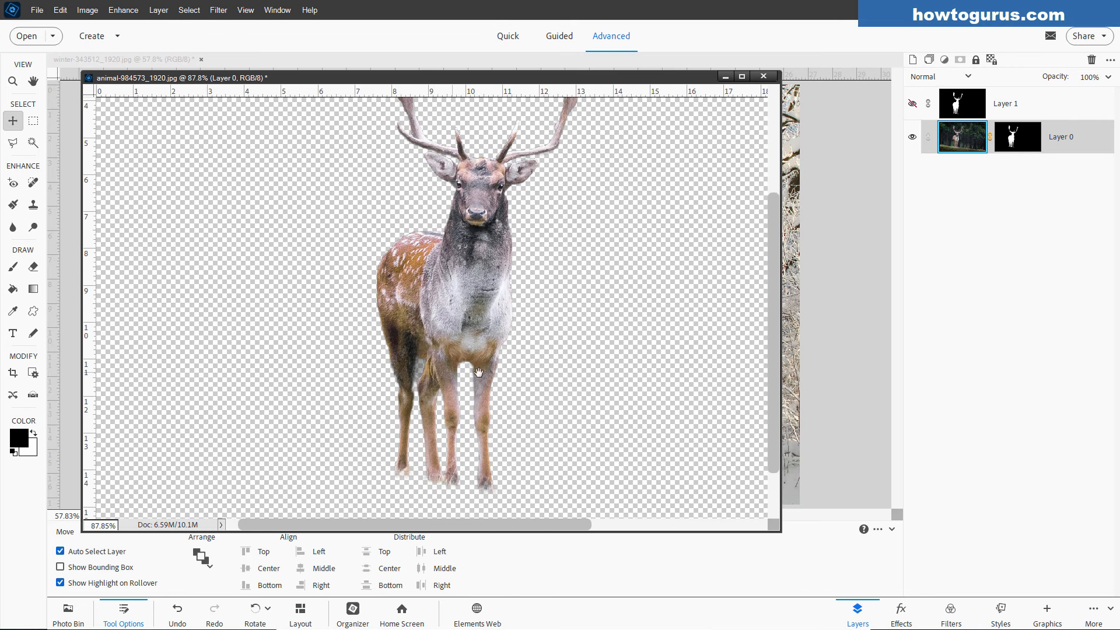
scroll(426, 370, "up", 5)
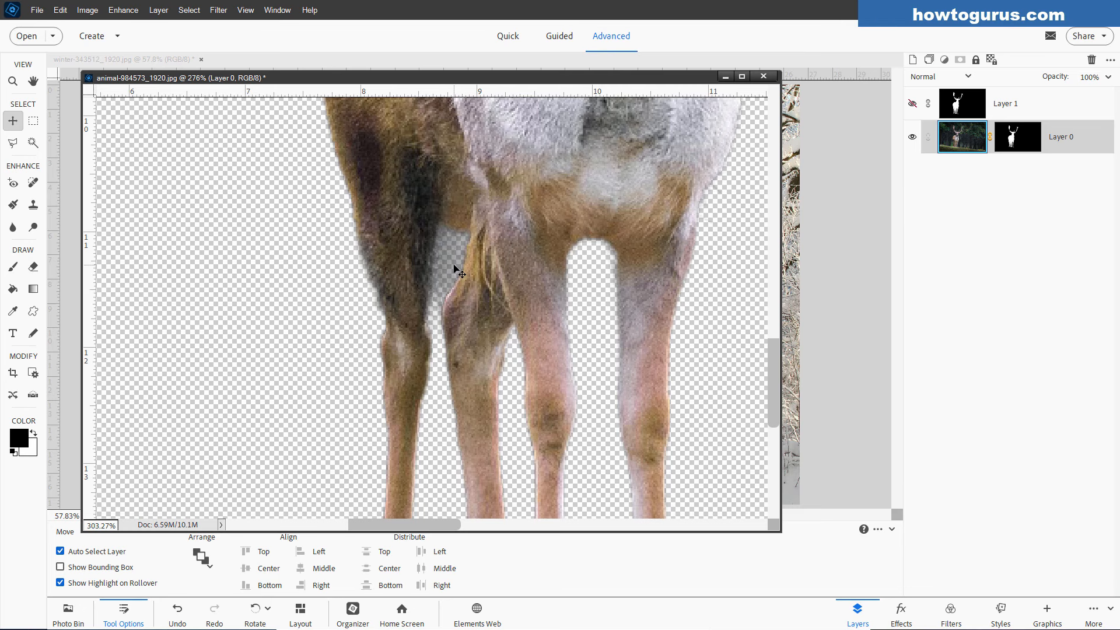
scroll(458, 271, "up", 2)
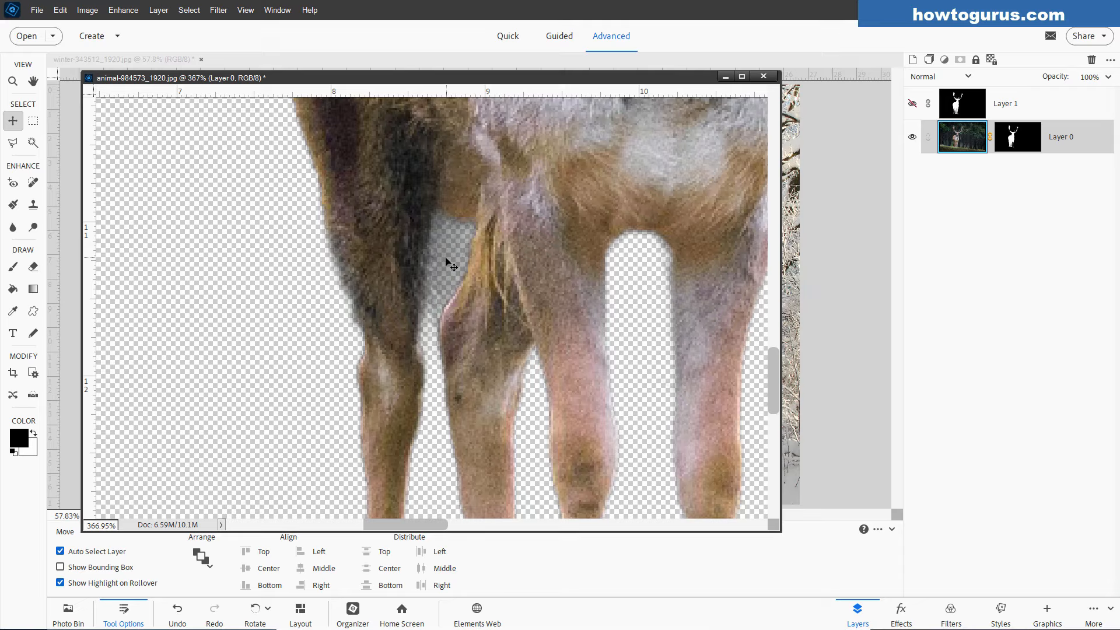
left_click(34, 434)
key("b")
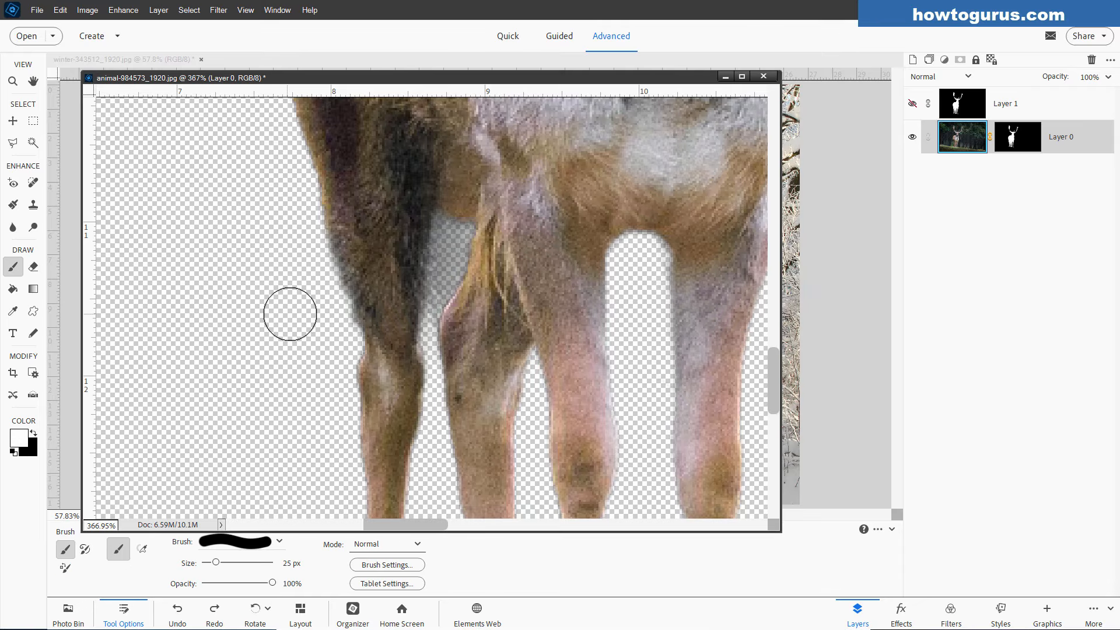
left_click(1018, 138)
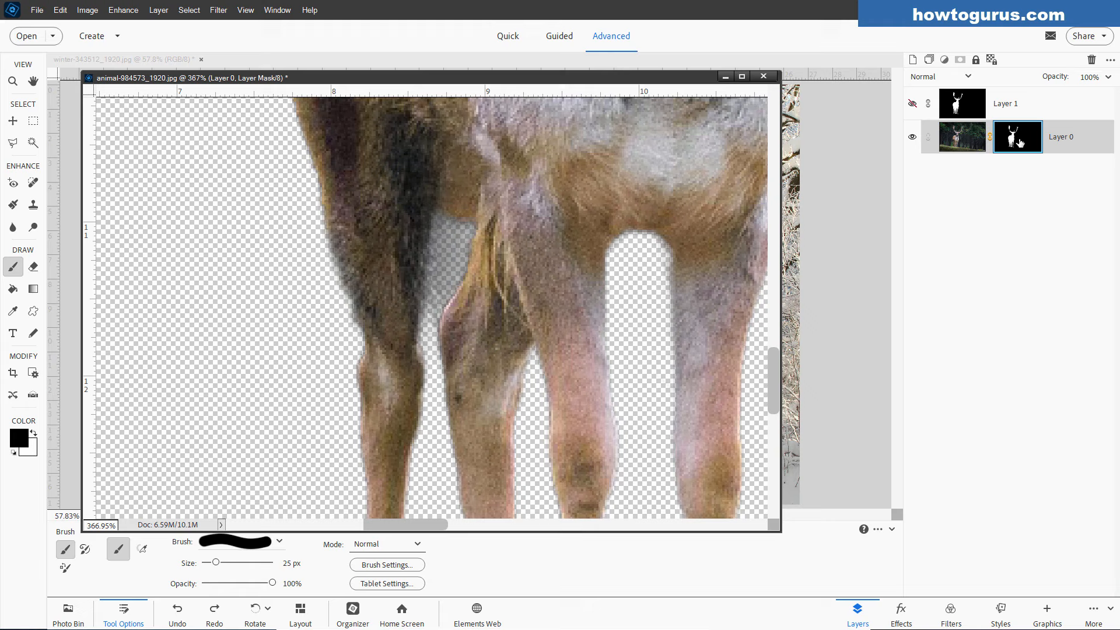
- Try painting the mask white beside the hind leg and black across the leg, undoing each stroke
left_click(33, 434)
mouse_move(324, 321)
left_mouse_down()
mouse_move(399, 308)
mouse_move(224, 324)
left_mouse_up()
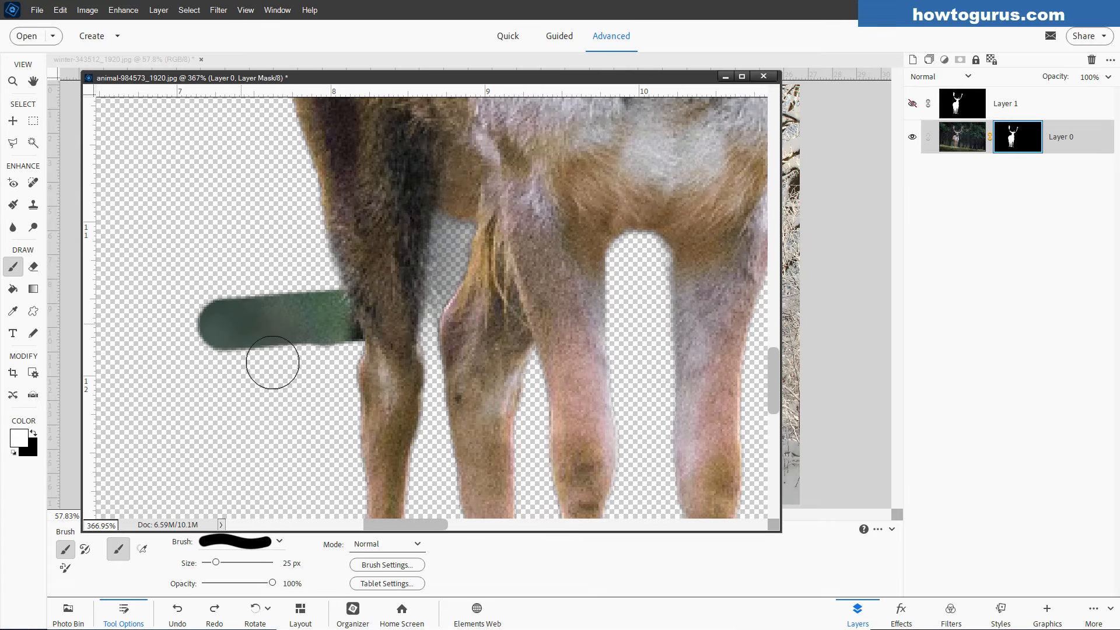
key("ctrl+z")
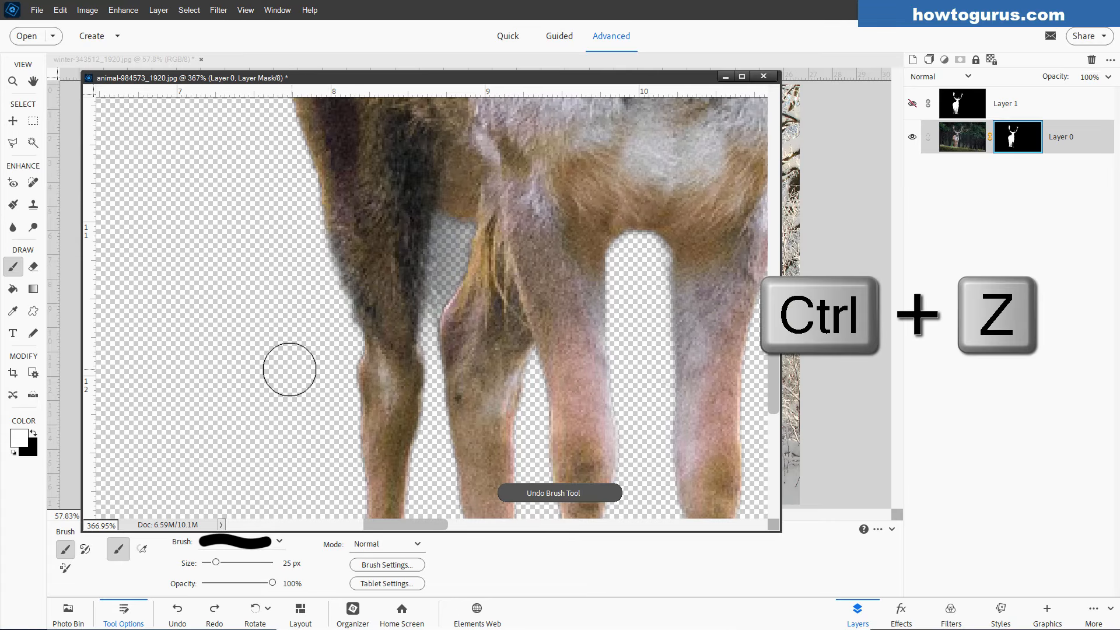
left_click(33, 435)
left_click_drag(295, 305, 380, 292)
key("ctrl+z")
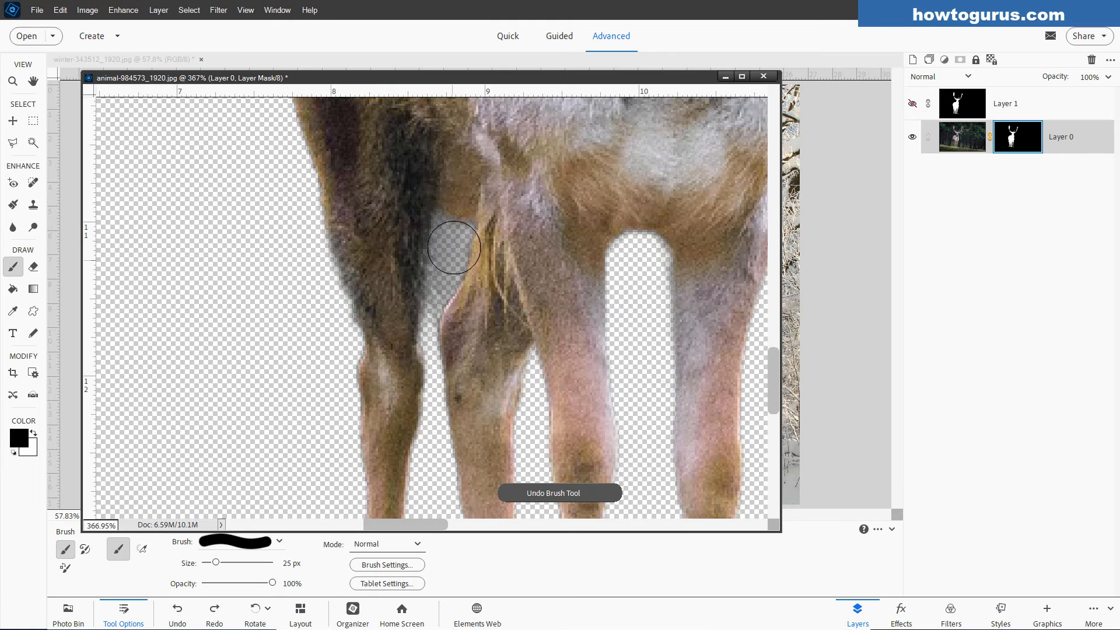
- Reduce the brush size to 7 px and paint the mask black in the semi-transparent gap between the deer's hind legs
key("bracketleft")
key("bracketleft")
key("bracketleft")
key("bracketleft")
key("bracketleft")
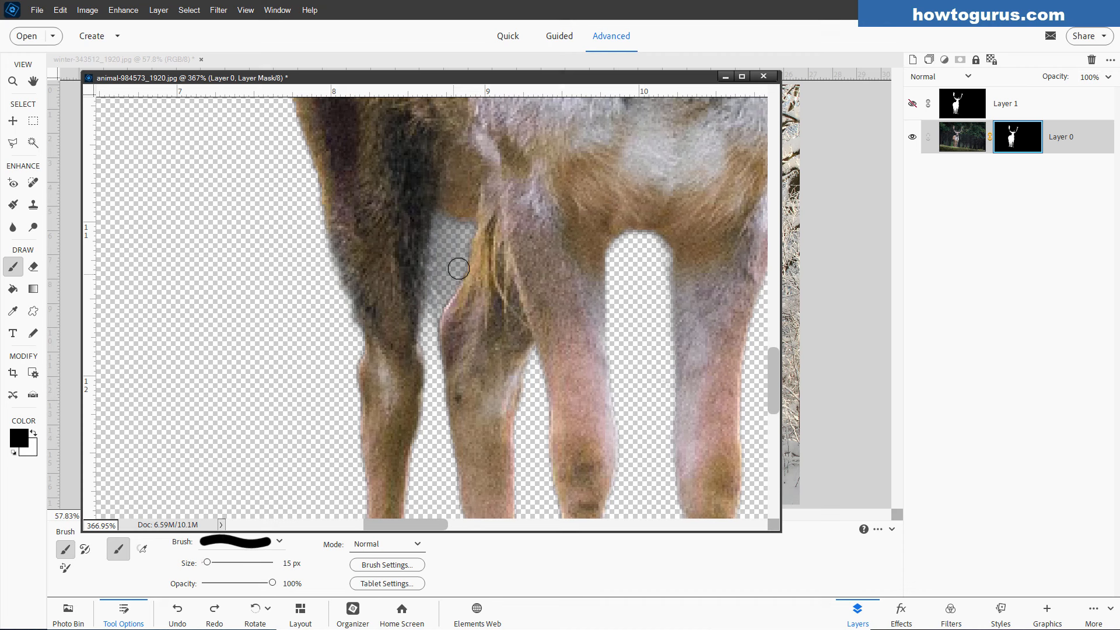
key("bracketleft")
mouse_move(445, 252)
left_mouse_down()
mouse_move(441, 222)
mouse_move(467, 231)
mouse_move(440, 300)
mouse_move(440, 230)
mouse_move(429, 348)
left_mouse_up()
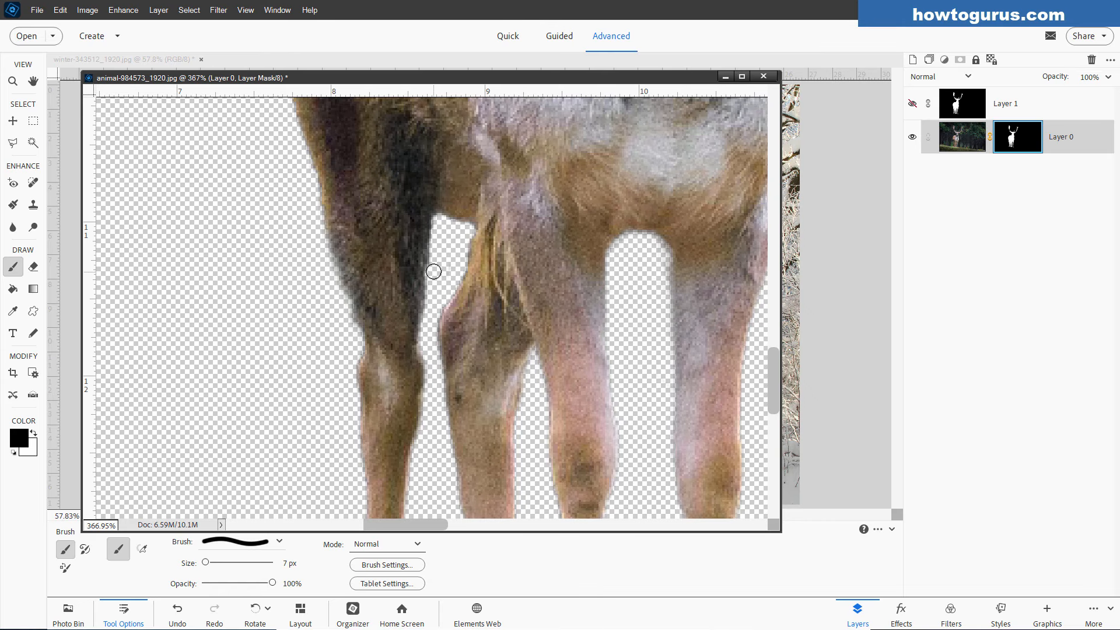
- Review the options in the General preferences and close them
scroll(443, 280, "down", 3)
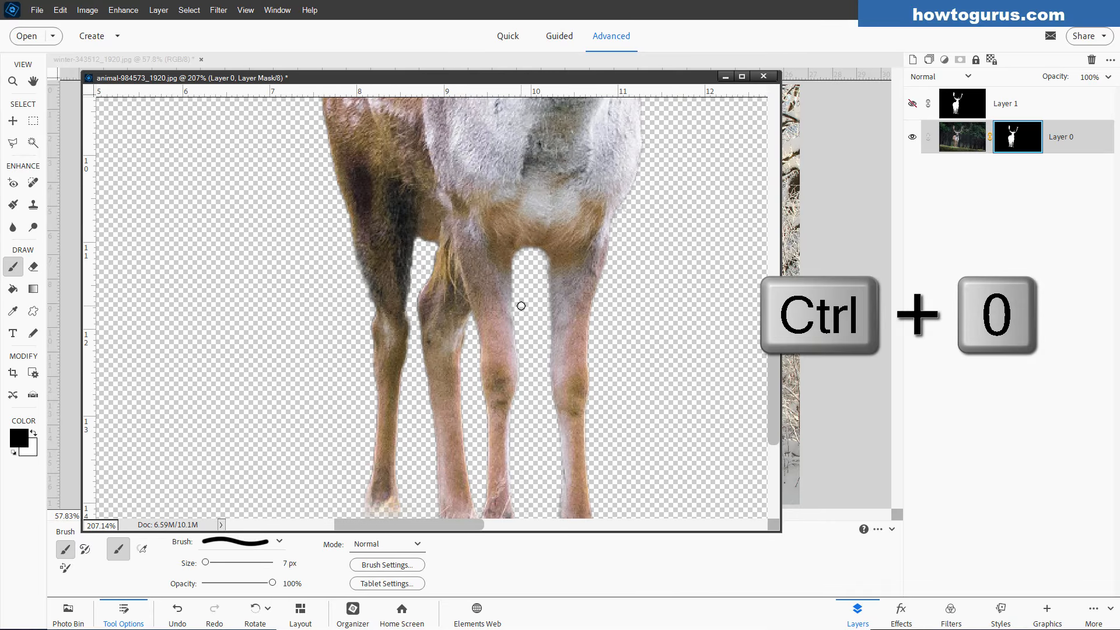
key("ctrl+0")
left_click_drag(391, 73, 467, 146)
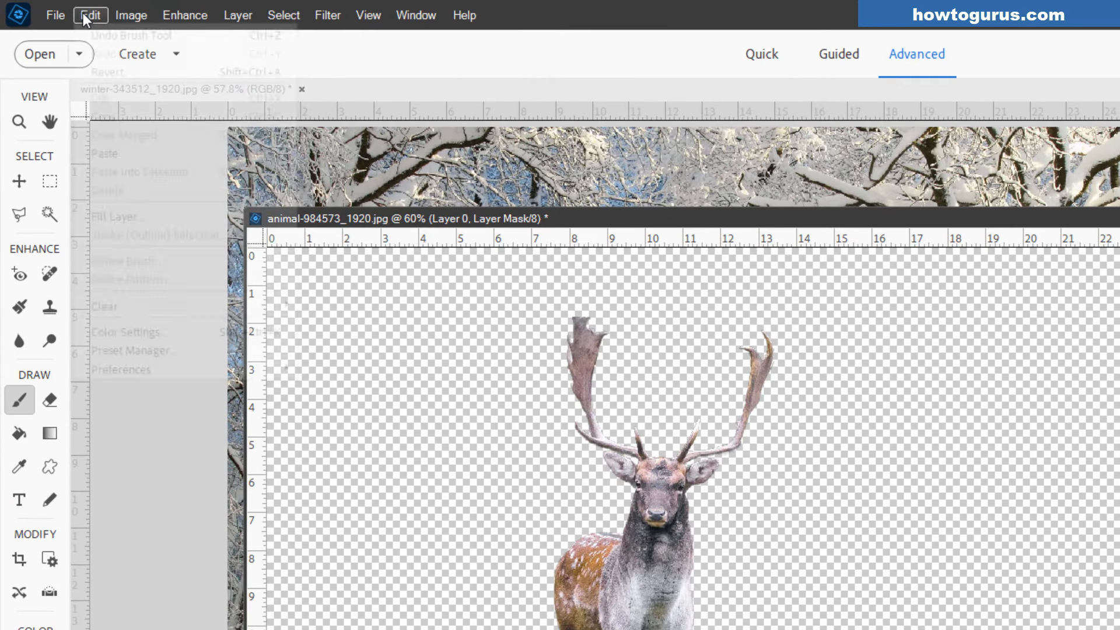
left_click(59, 10)
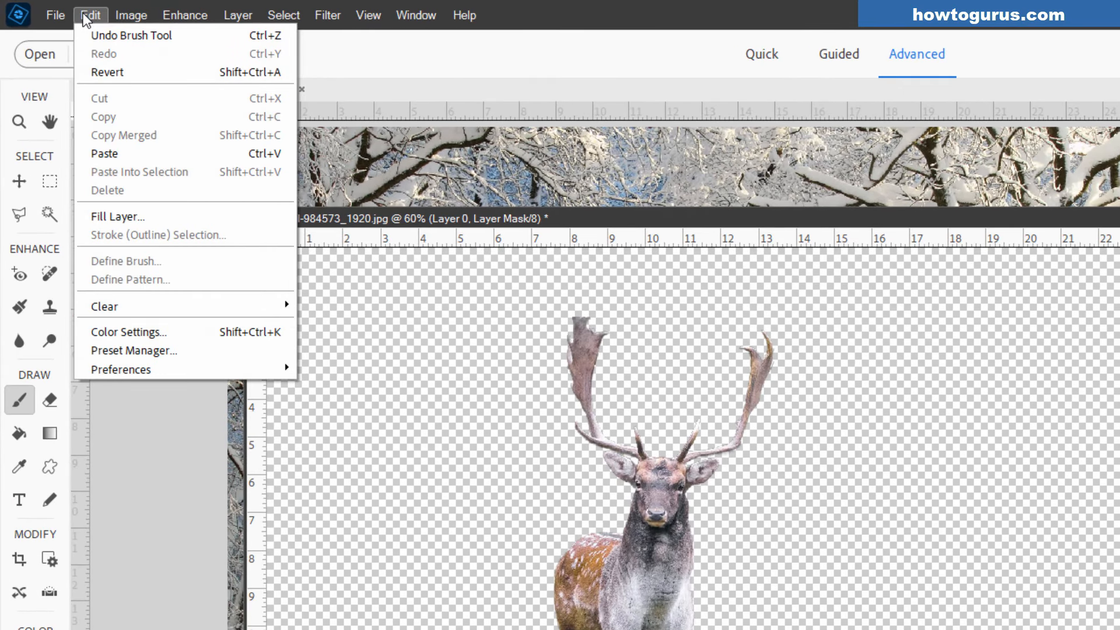
mouse_move(152, 370)
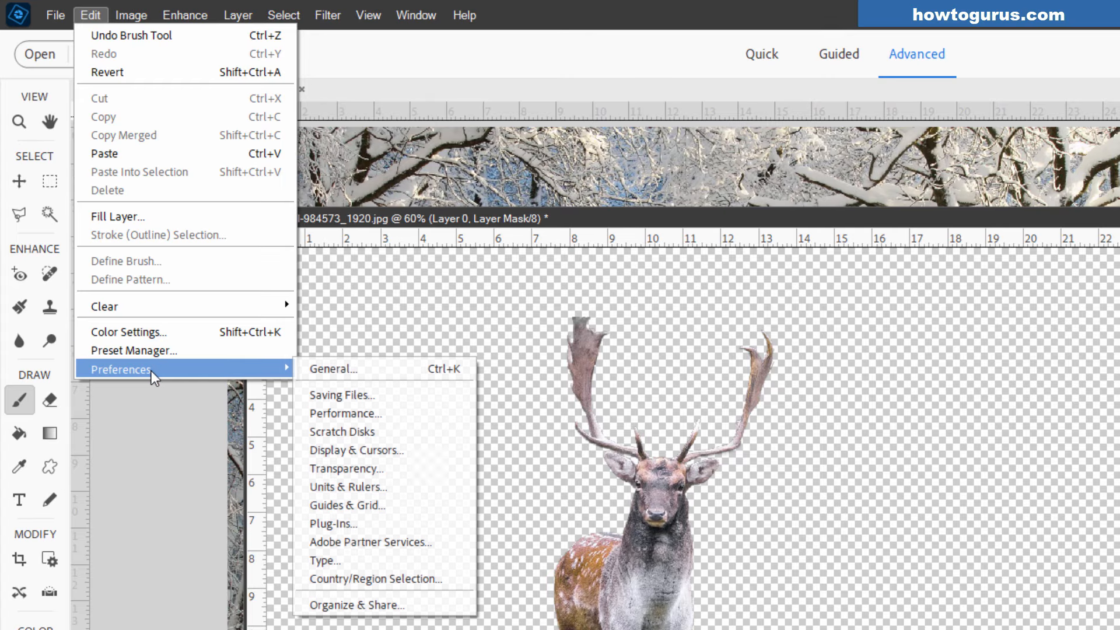
left_click(318, 370)
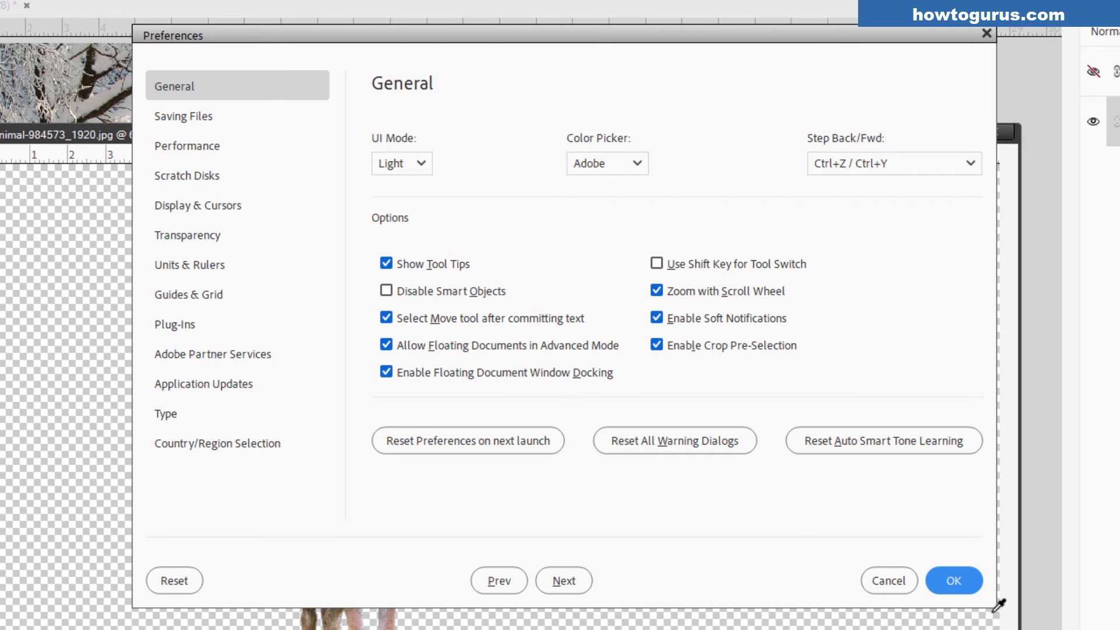
left_click(951, 583)
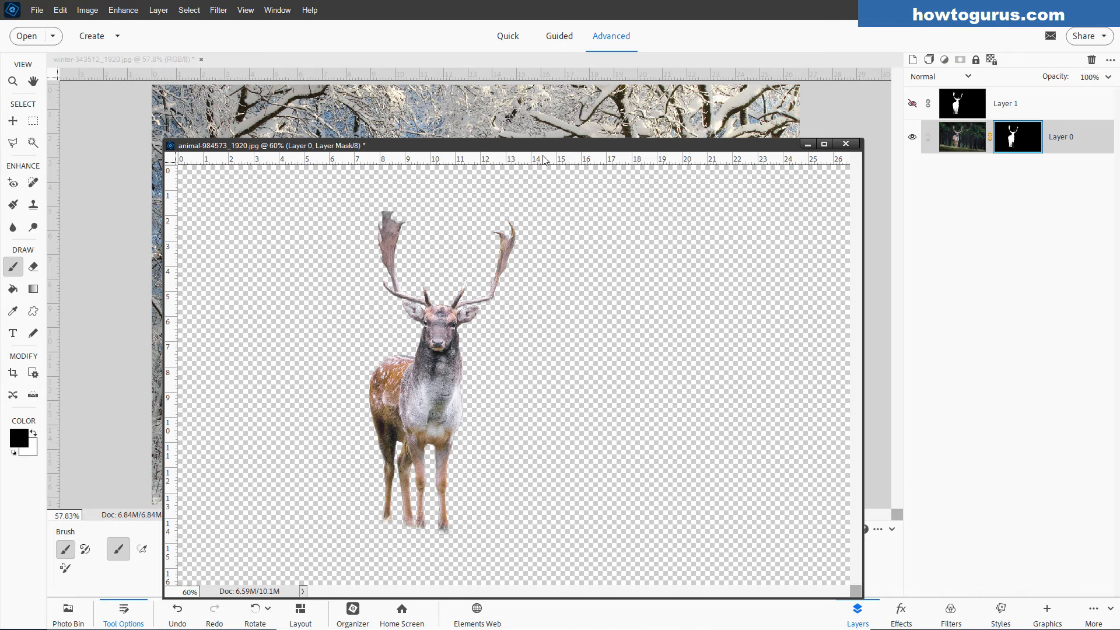
- Copy the masked deer layer into the winter scene with the Move tool and bring the deer window back into full view
left_click(13, 121)
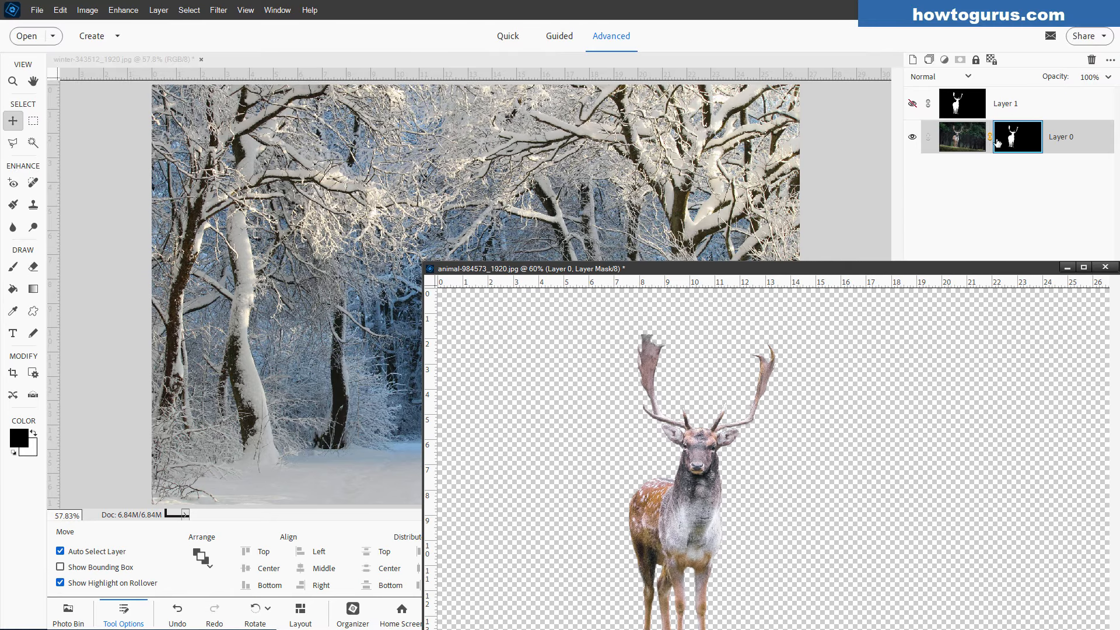
left_click_drag(978, 142, 358, 369)
left_click_drag(642, 274, 458, 113)
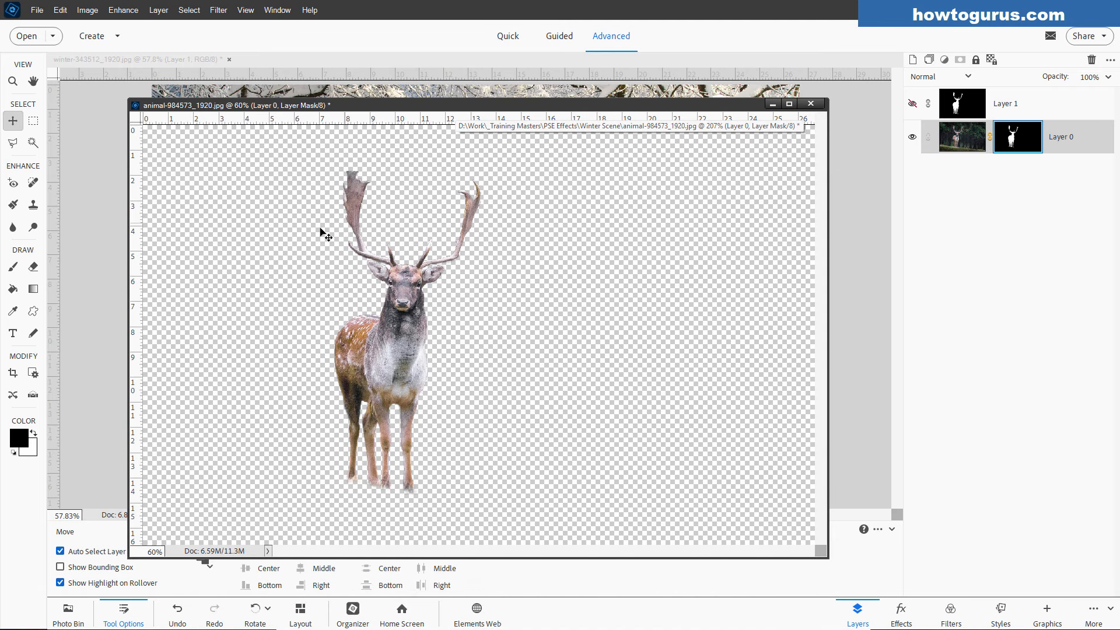
- Save the masked deer document as animal-984573_1920.psd in the Winter Scene folder and close it
left_click(36, 10)
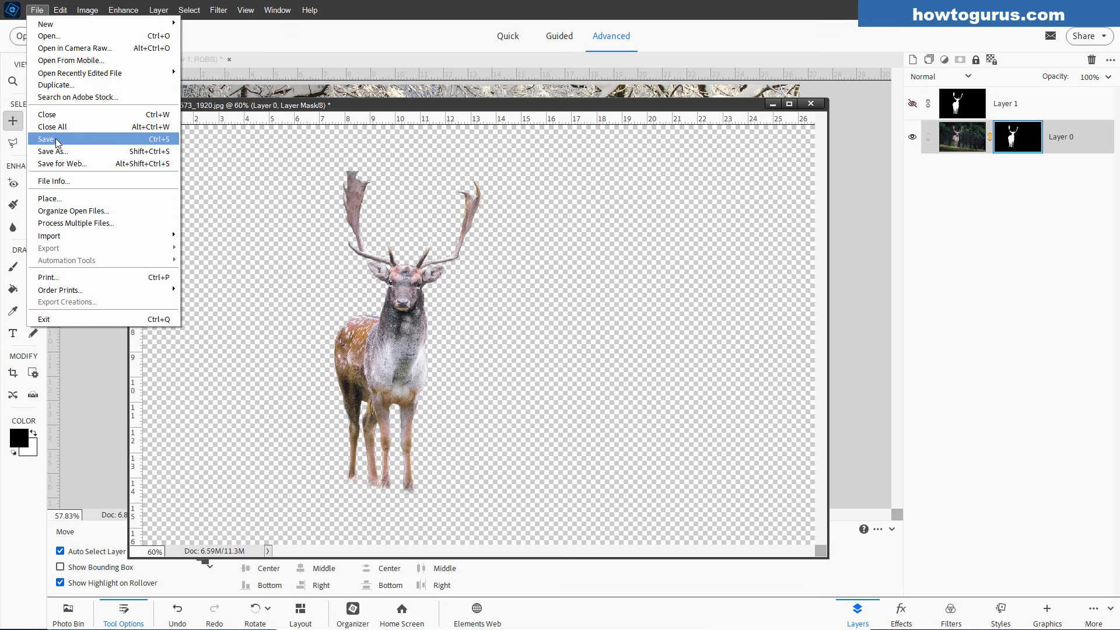
left_click(57, 140)
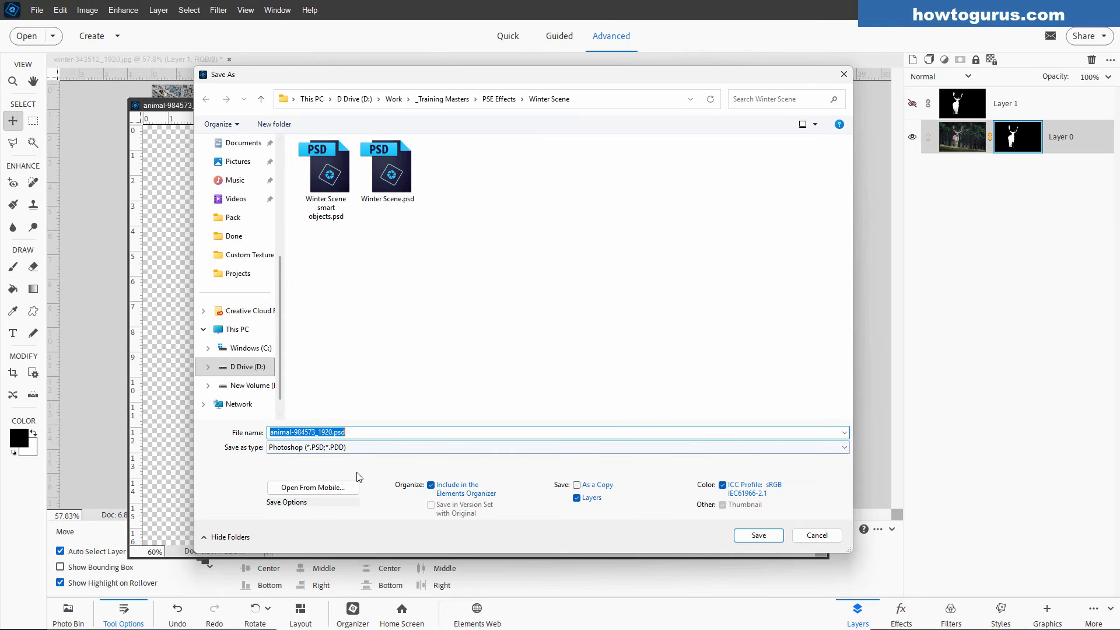
left_click(748, 537)
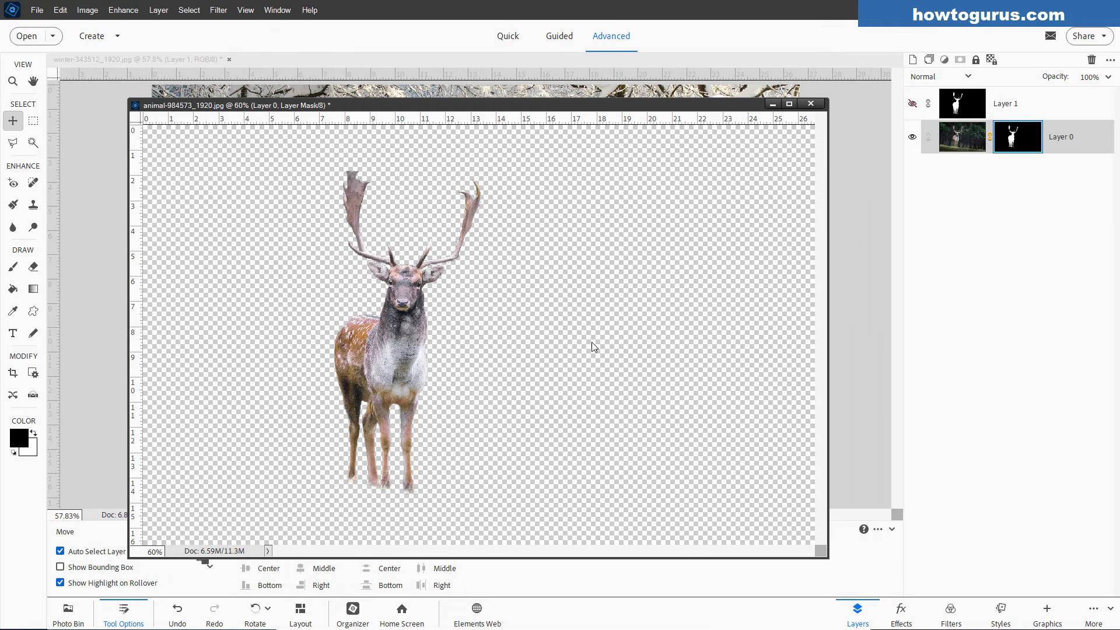
left_click(816, 105)
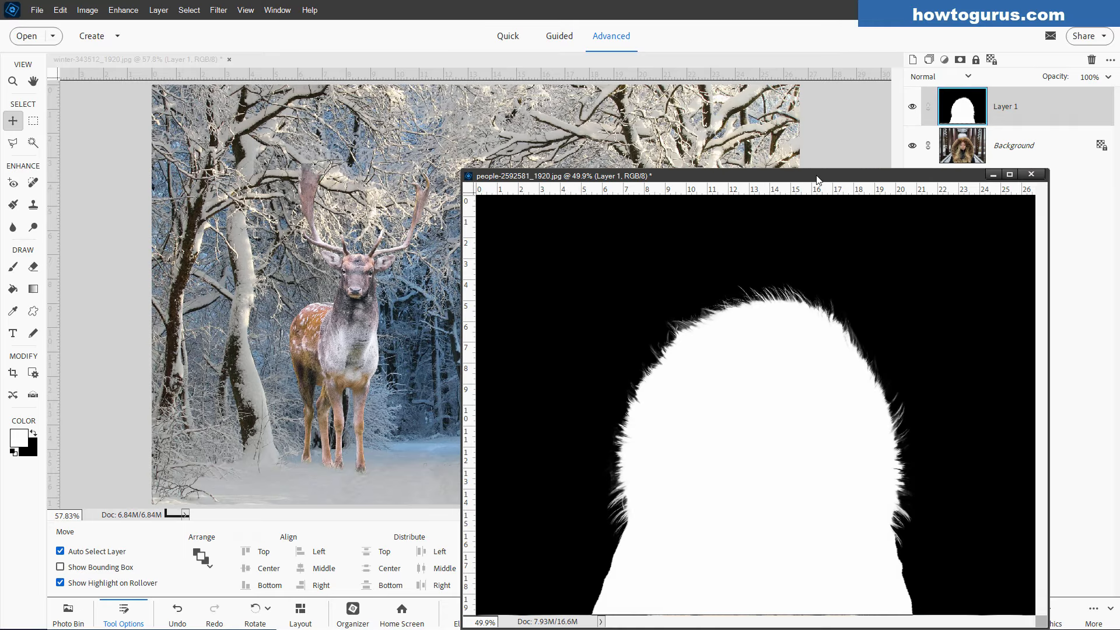
- Bring the hooded woman's document into full view and convert its Background into a regular layer named Layer 0
left_click_drag(817, 176, 453, 106)
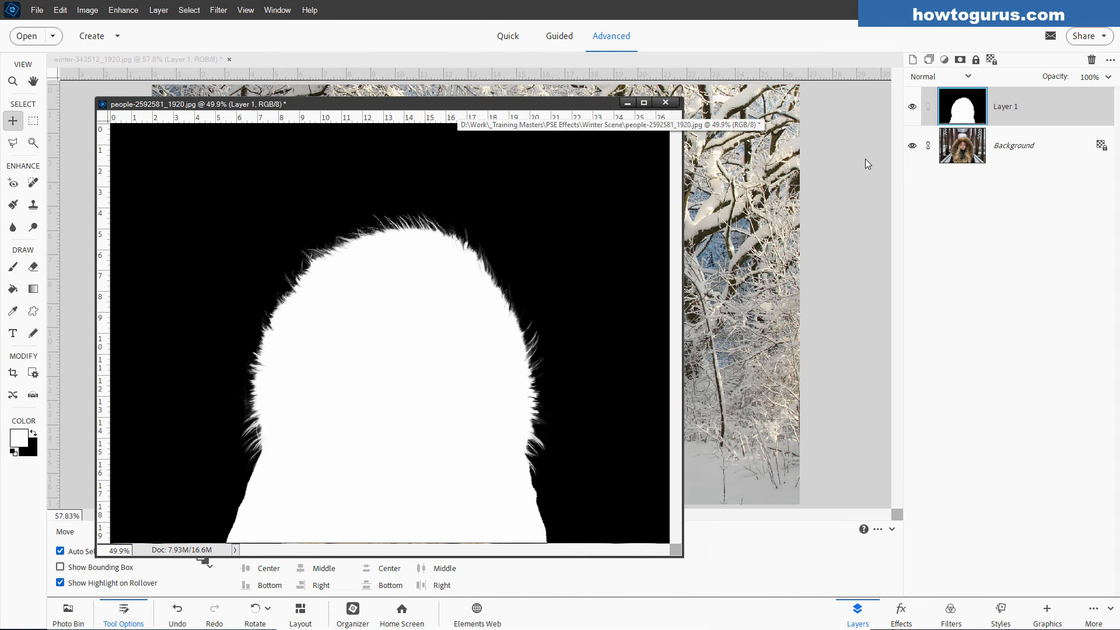
double_click(1017, 150)
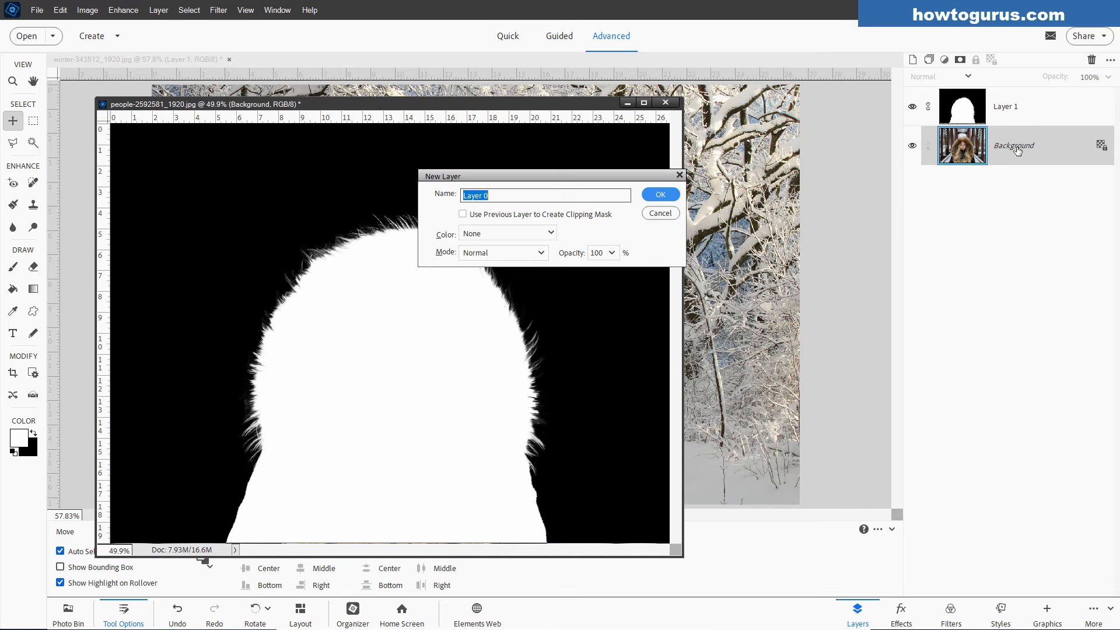
left_click(661, 195)
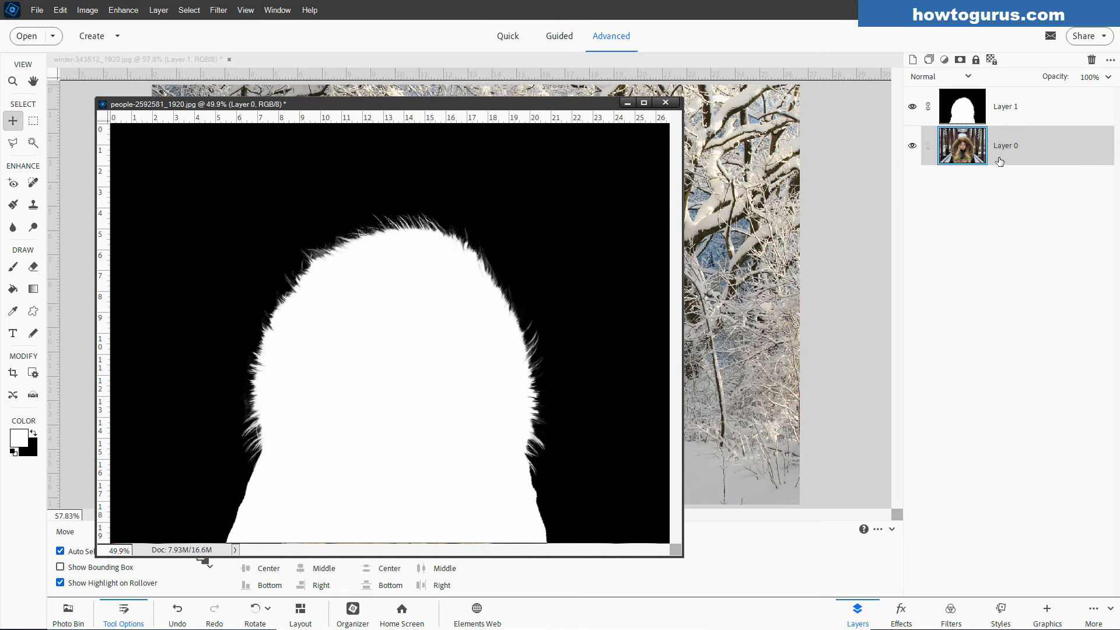
- Copy the entire black-and-white mask image on Layer 1 of the woman's document and clear the selection
left_click(979, 110)
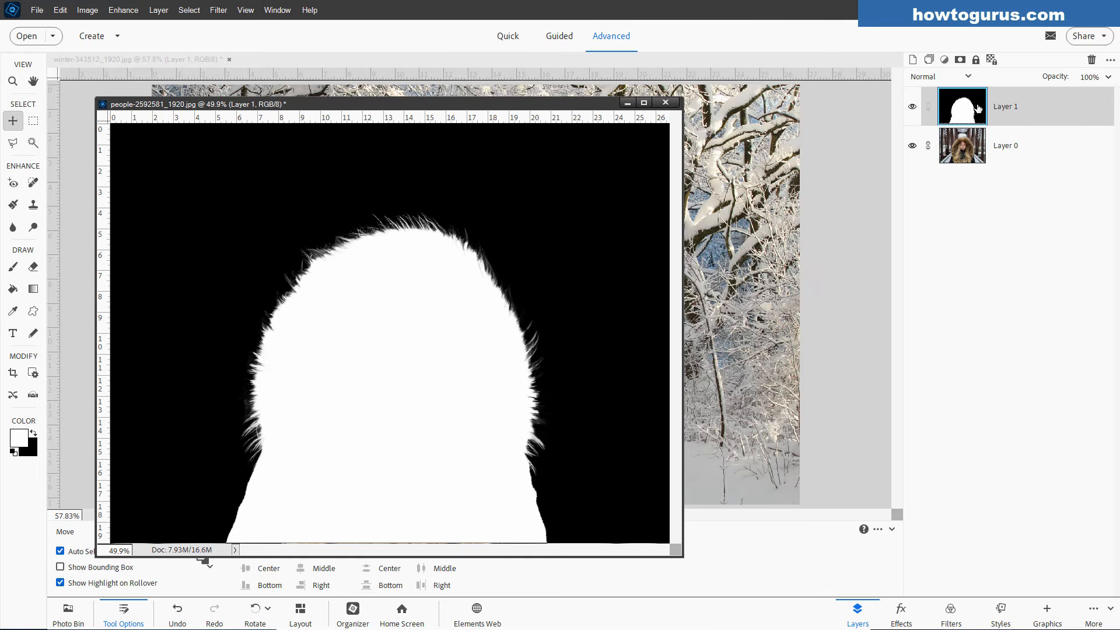
left_click(970, 108, "ctrl")
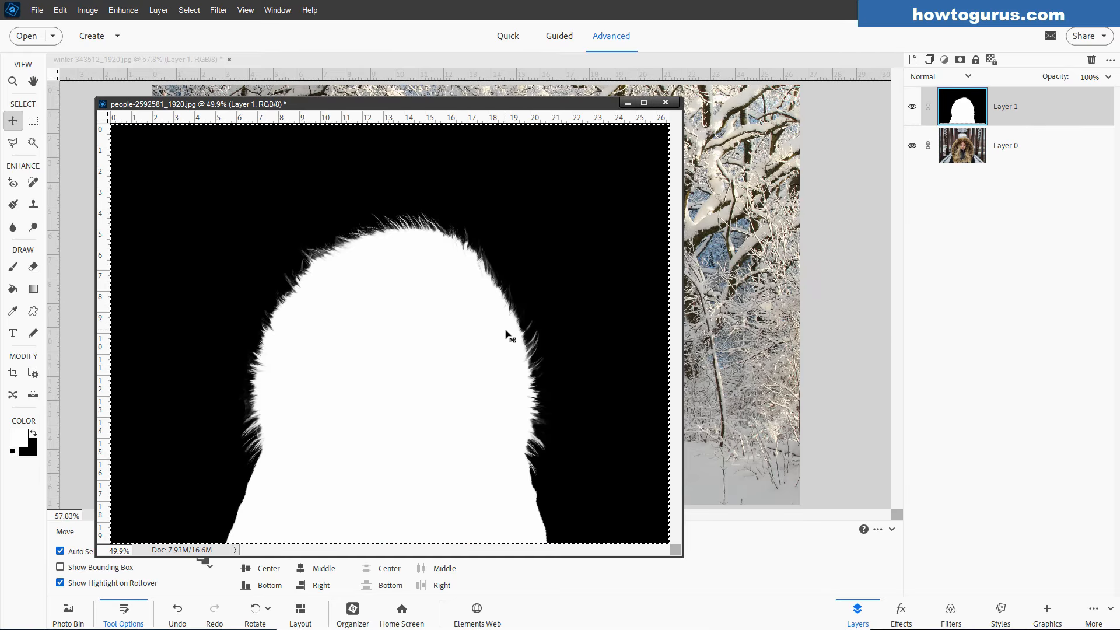
key("ctrl+c")
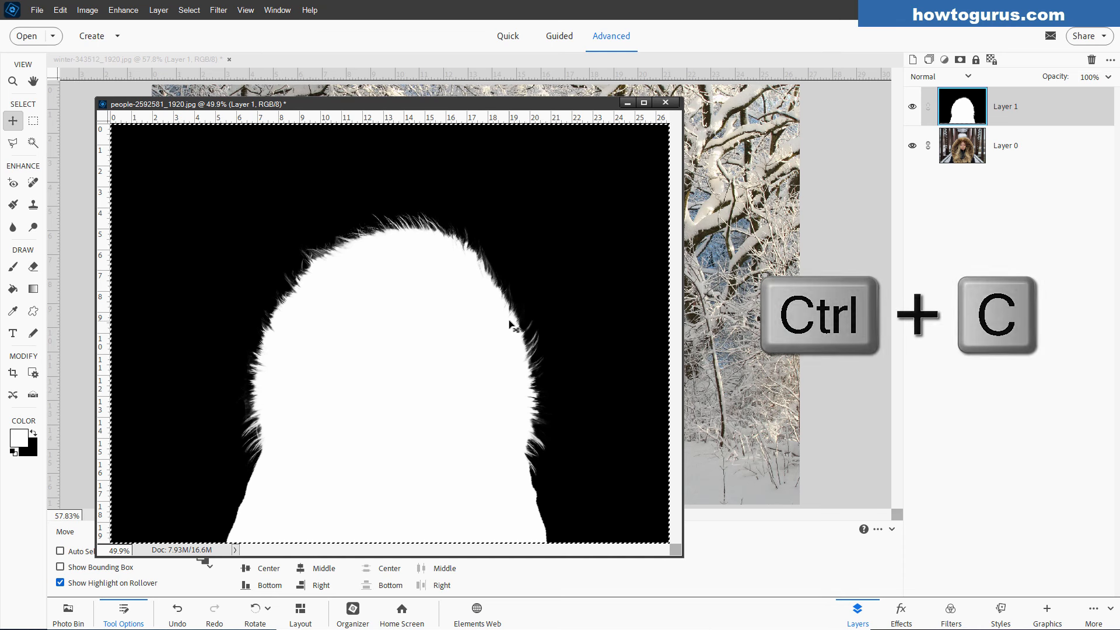
key("ctrl+d")
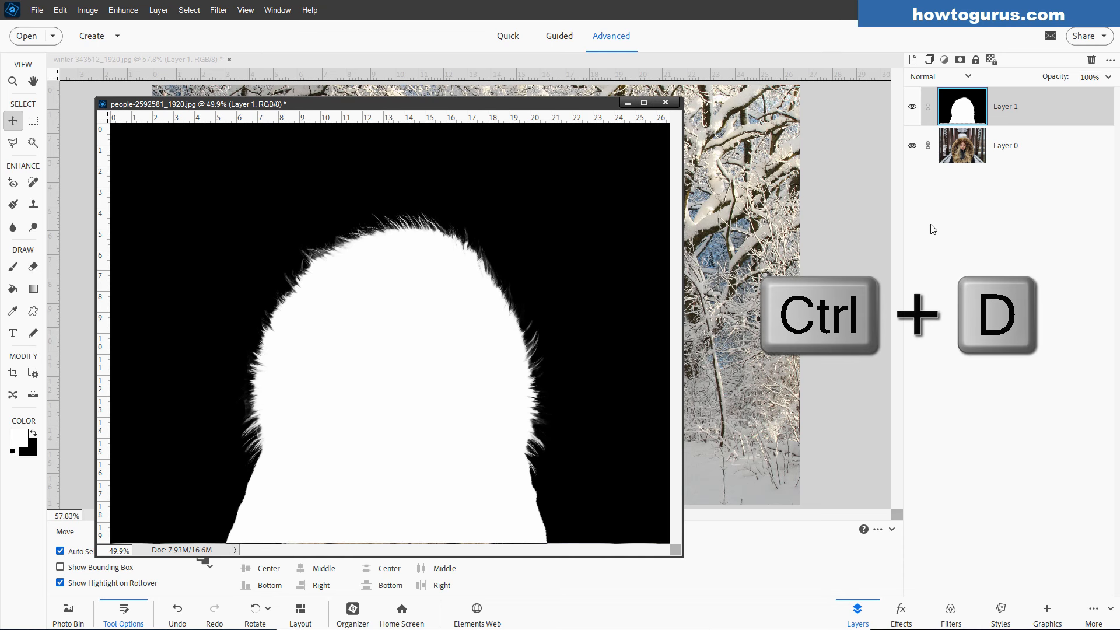
- Hide Layer 1 and add a blank layer mask to the woman's photo on Layer 0
left_click(1023, 151)
left_click(912, 107)
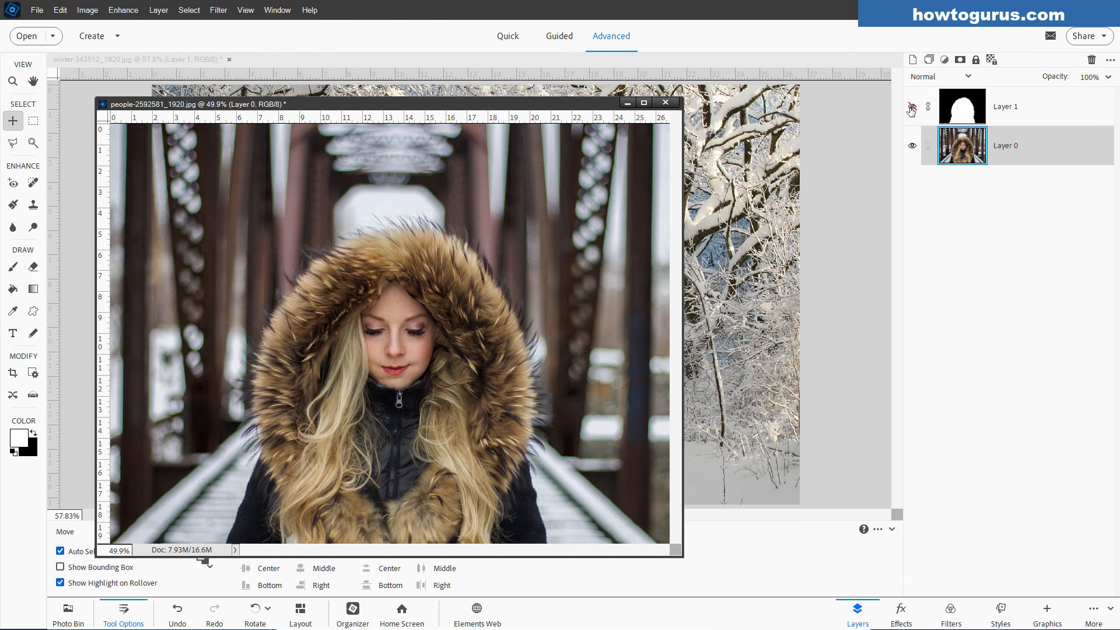
left_click(960, 59)
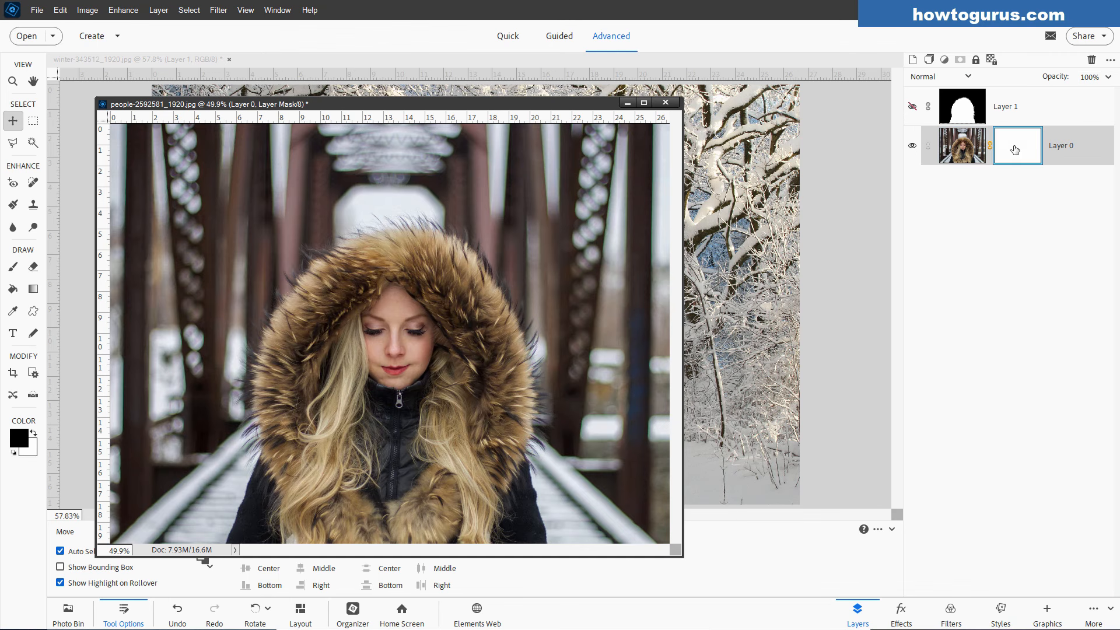
- Paste the copied mask image into Layer 0's layer mask, deselect, and return to the woman's photo on that layer
left_click(1016, 151, "alt")
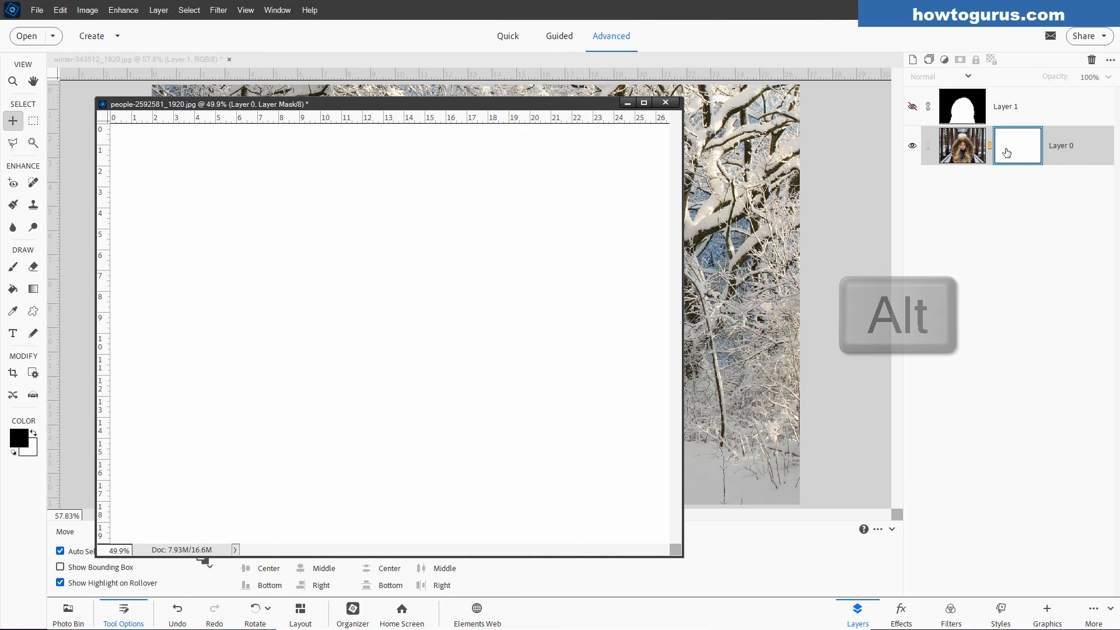
key("ctrl+v")
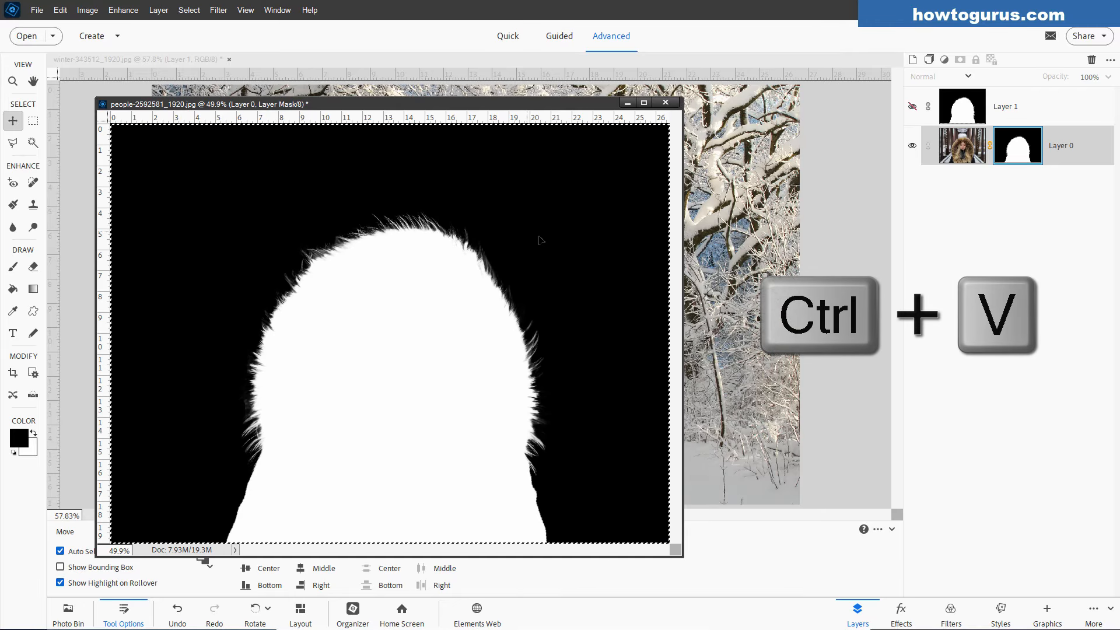
key("ctrl+d")
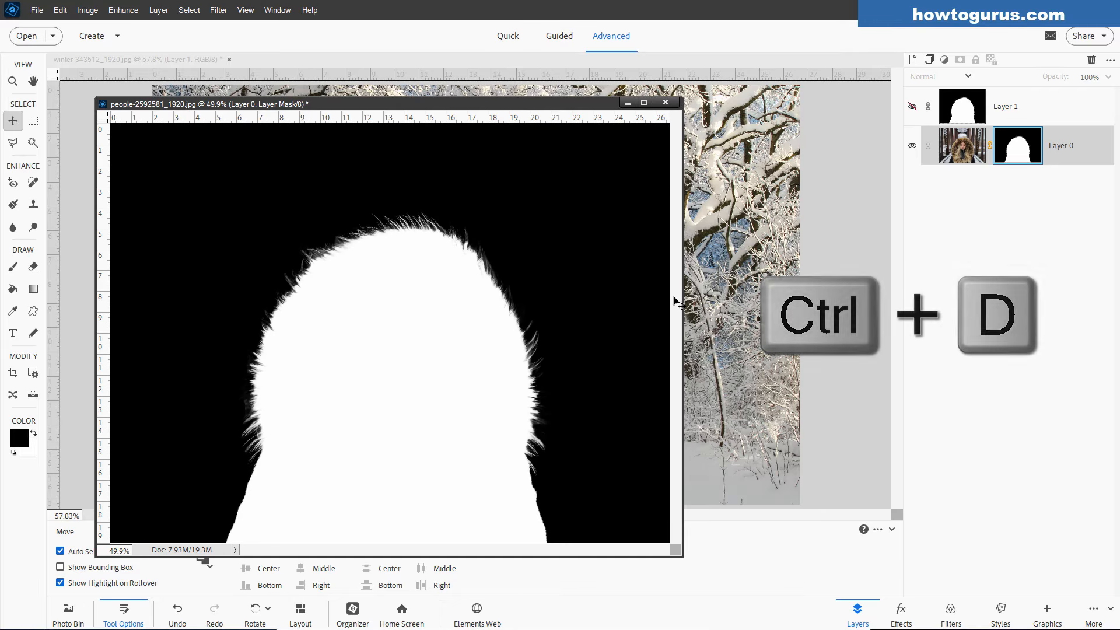
left_click(964, 150)
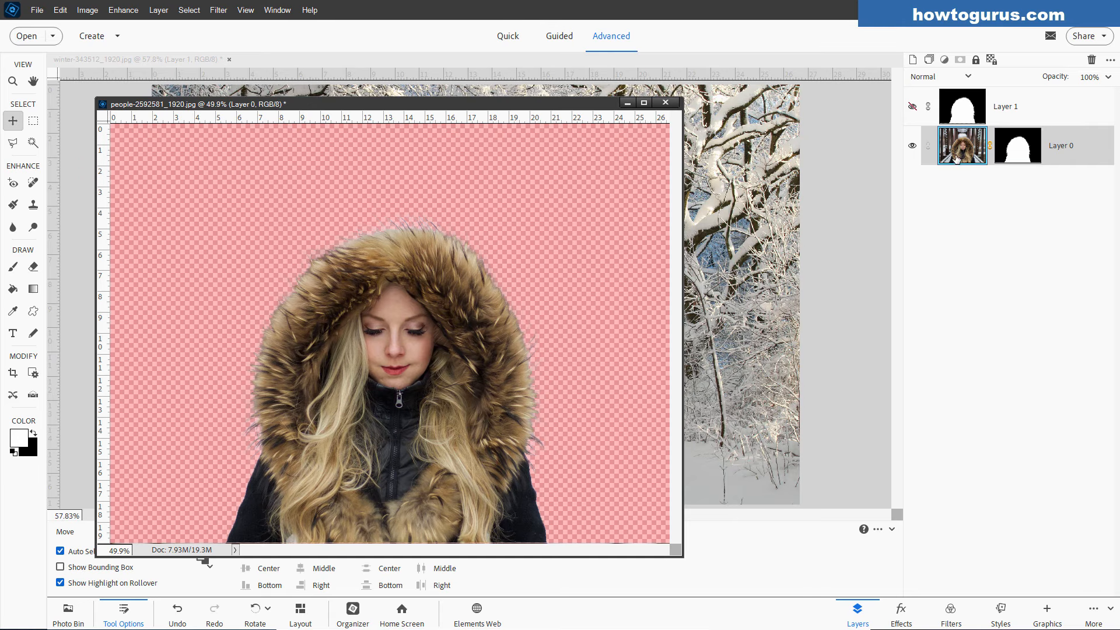
left_click(1035, 113)
left_click(960, 150)
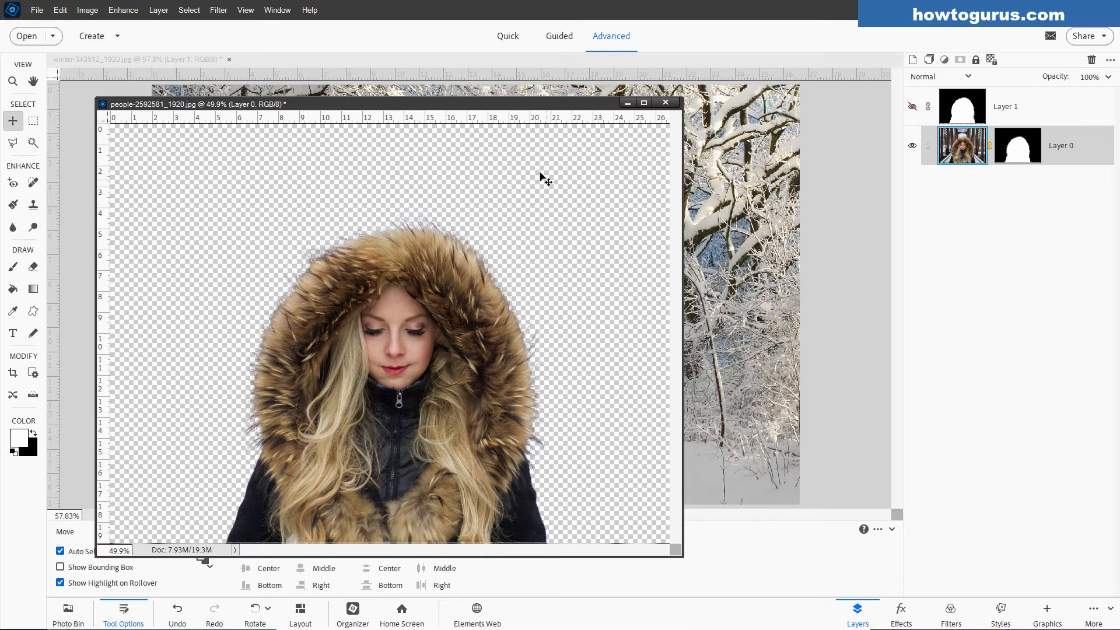
- Copy the masked woman layer into the winter scene and bring her document window back into full view
left_click_drag(524, 105, 568, 417)
left_click_drag(945, 161, 617, 356)
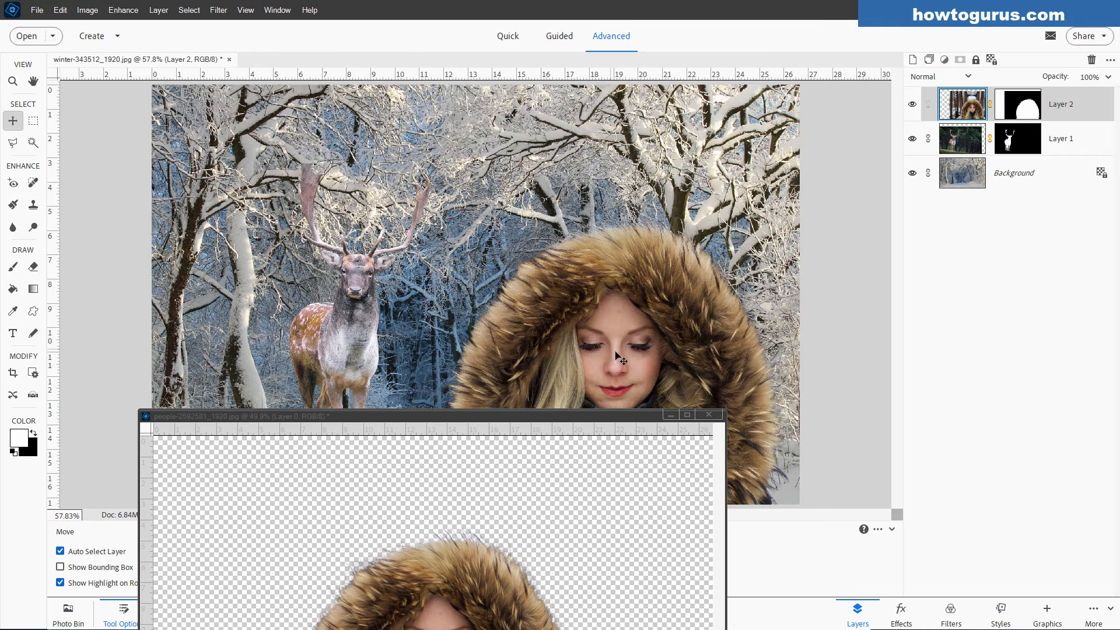
left_click_drag(620, 416, 632, 66)
- Save the masked woman document as people-2592581_1920.psd in the Winter Scene folder and close it
left_click(37, 10)
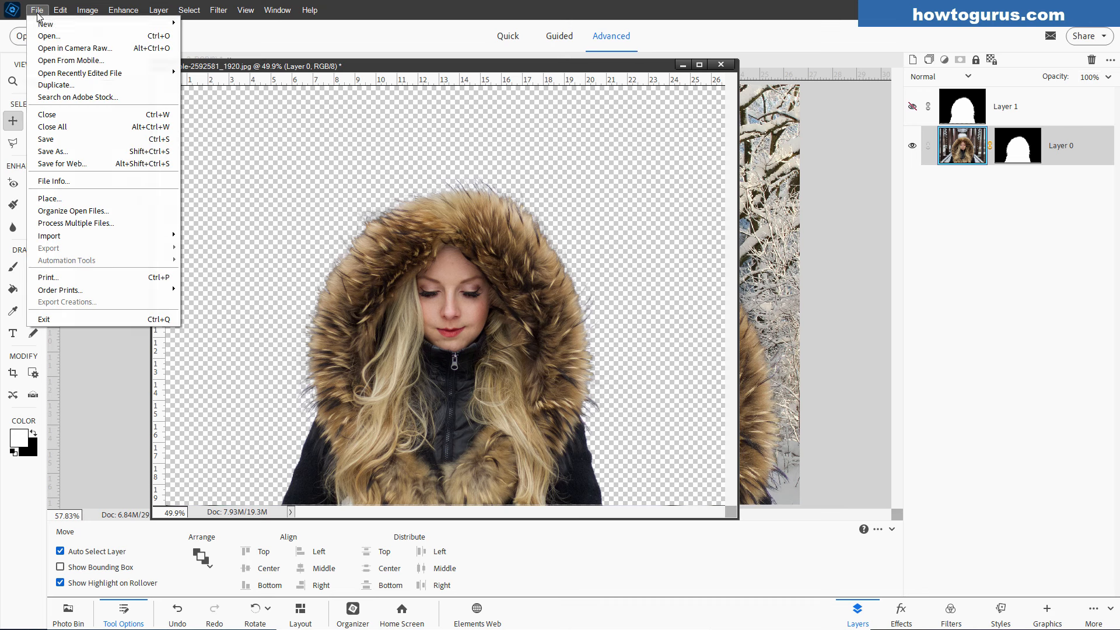
left_click(59, 138)
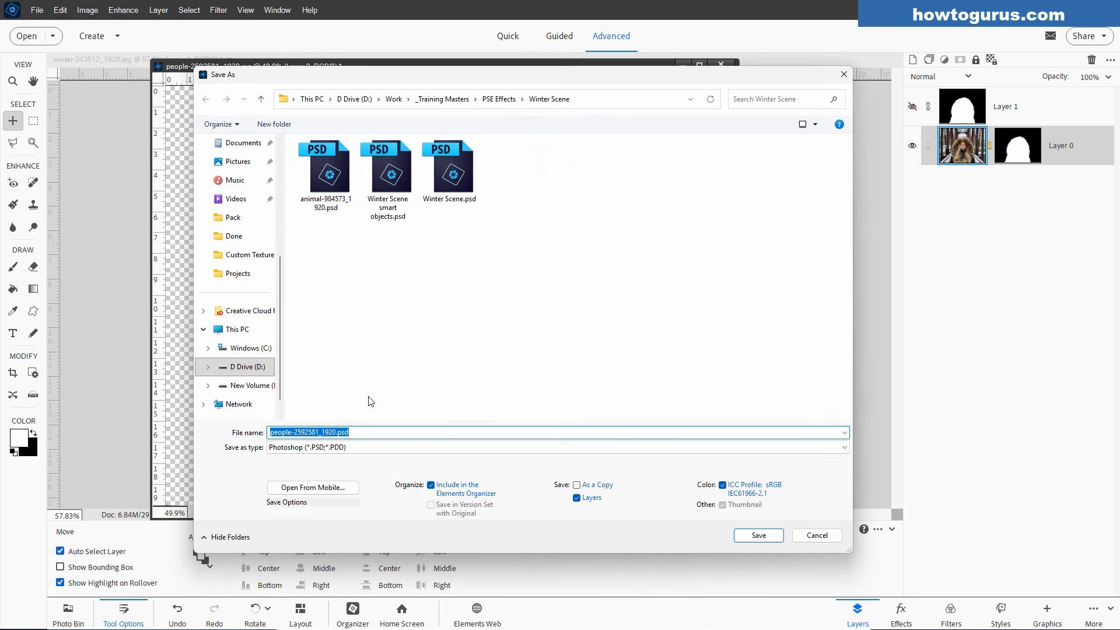
left_click(757, 535)
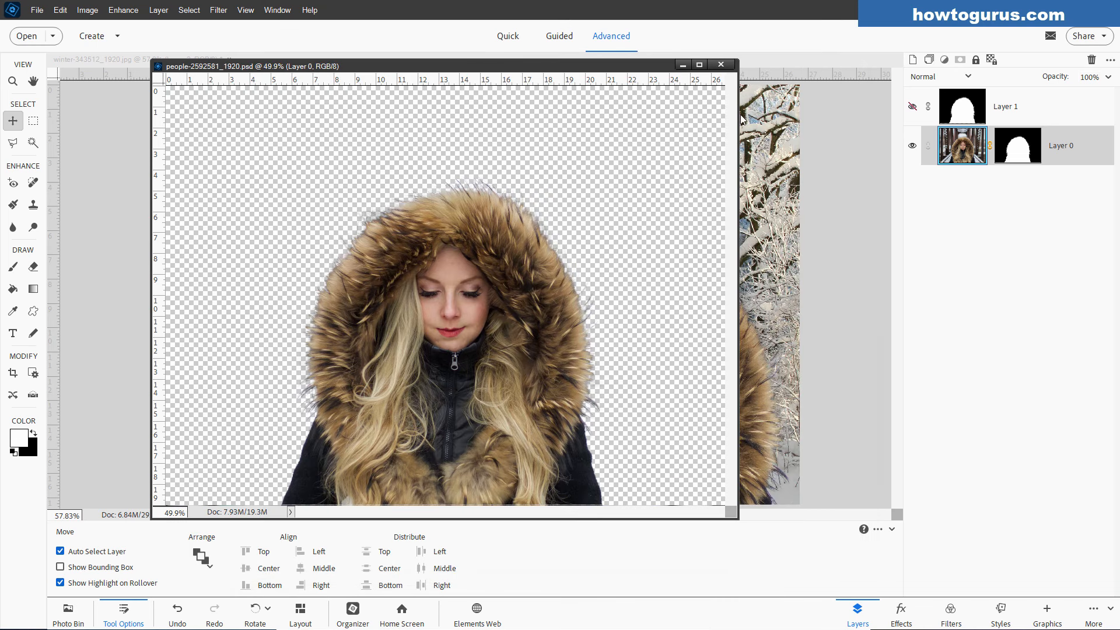
left_click_drag(647, 76, 659, 146)
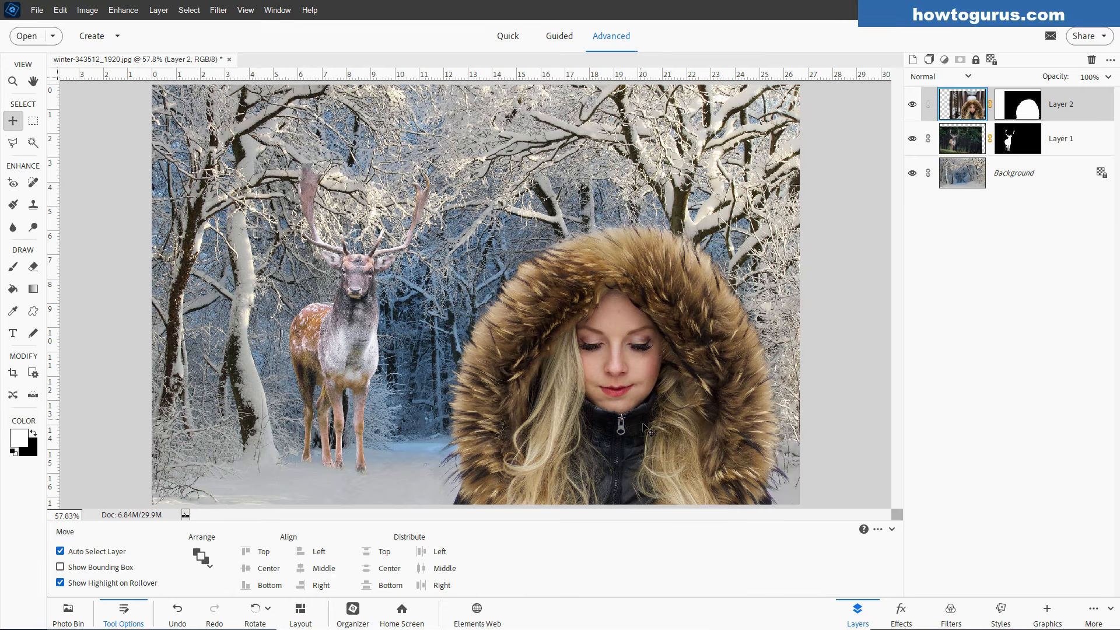
- Move the woman up until her fur cuffs show, and shift the deer slightly down and left, with its hooves at the scene's lower edge
left_click_drag(645, 428, 639, 268)
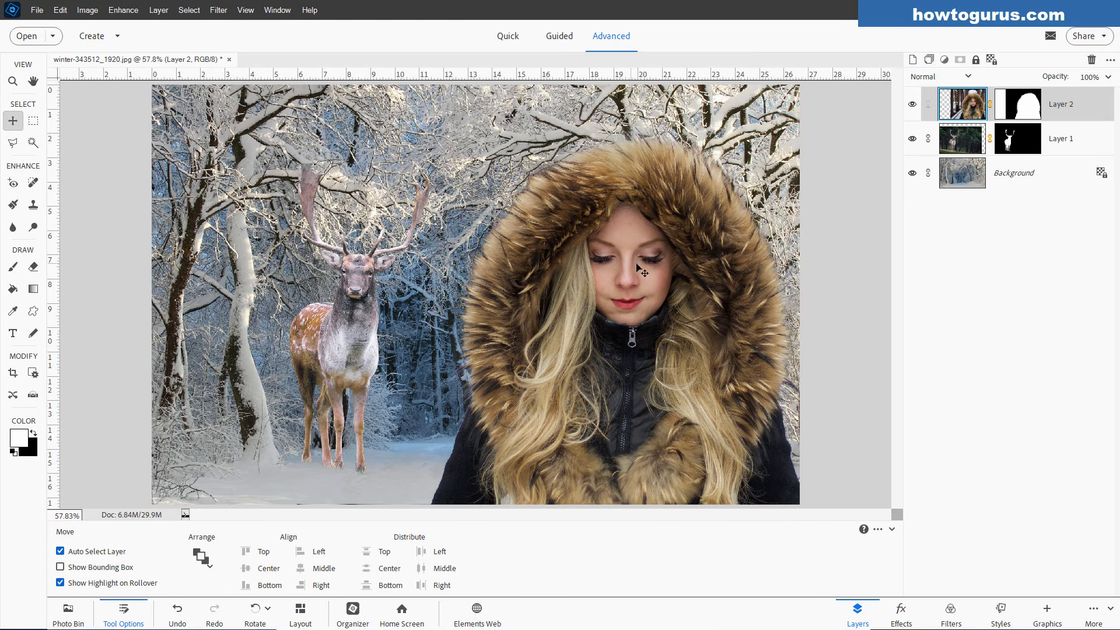
left_click(956, 144)
left_click_drag(351, 349, 340, 394)
mouse_move(338, 400)
left_mouse_down()
mouse_move(298, 400)
mouse_move(333, 378)
left_mouse_up()
mouse_move(321, 415)
left_mouse_down()
mouse_move(318, 387)
mouse_move(300, 386)
mouse_move(332, 394)
mouse_move(331, 410)
left_mouse_up()
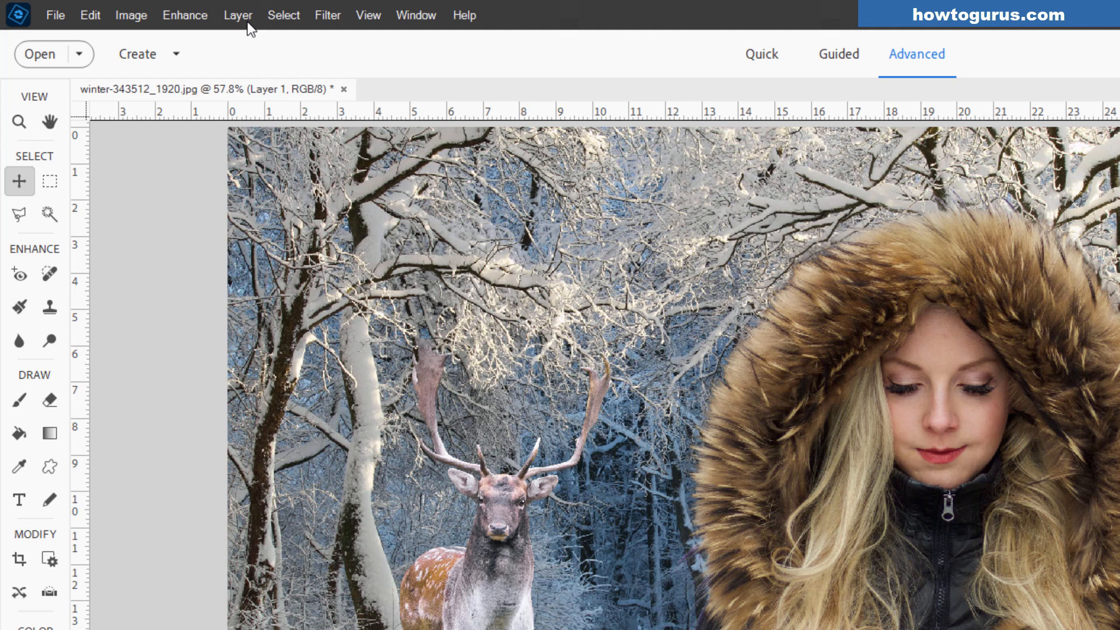
- Add a Levels adjustment layer named Levels 1 above the deer, clipped to the deer layer
left_click(159, 10)
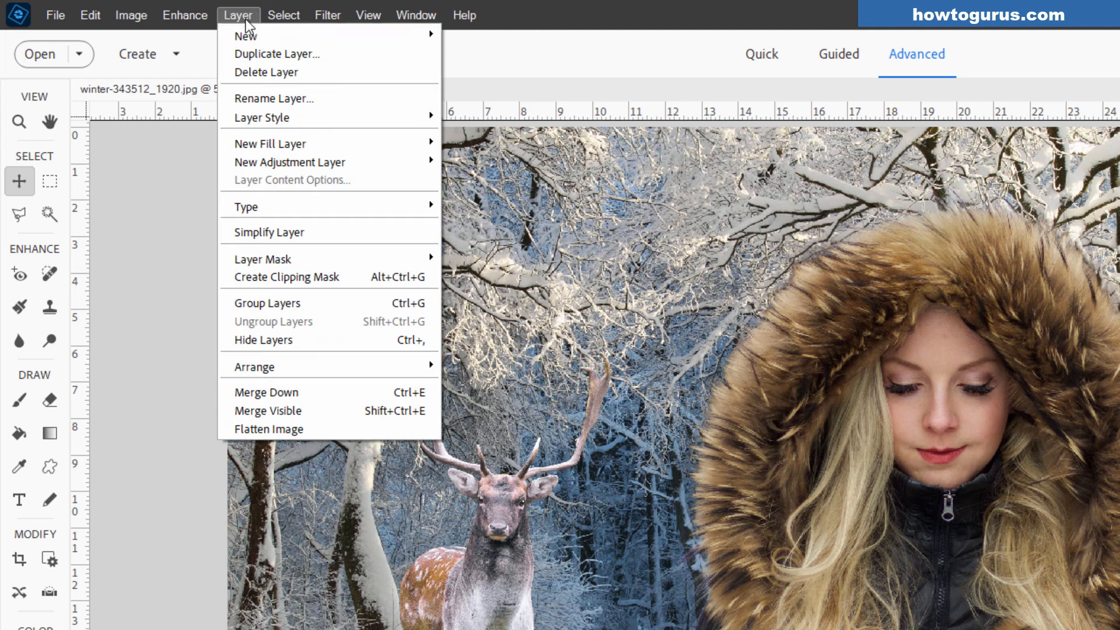
mouse_move(279, 166)
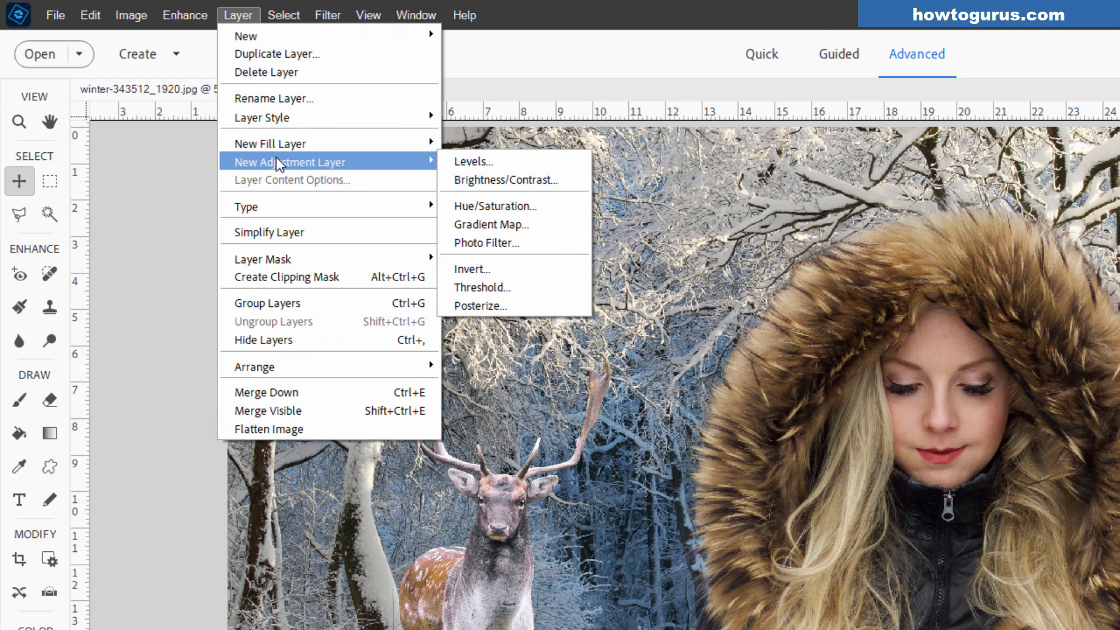
left_click(496, 162)
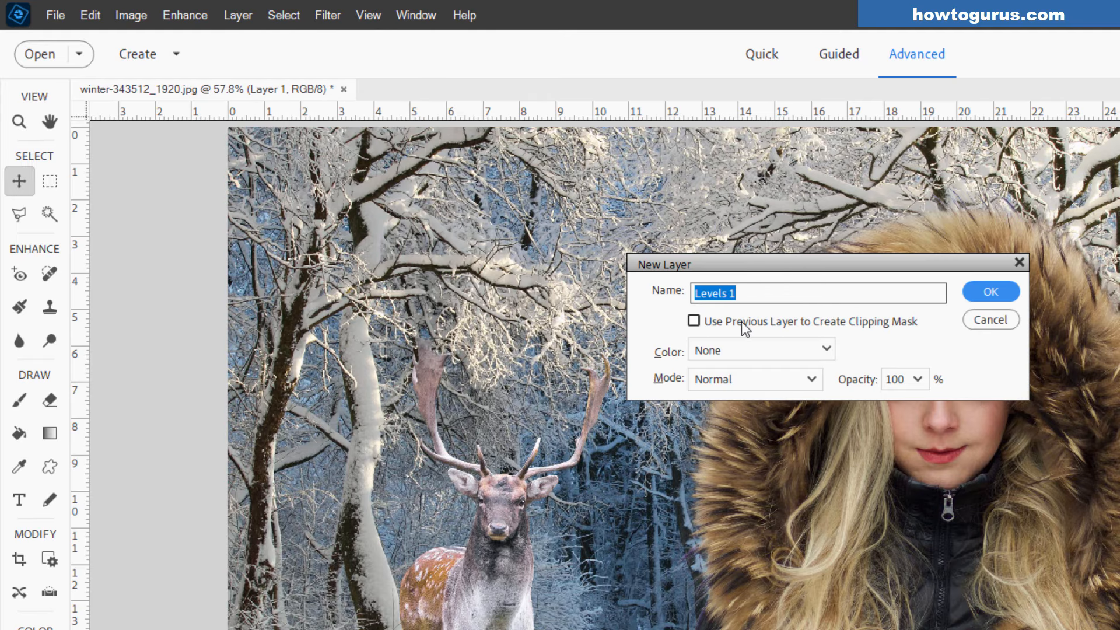
left_click(696, 321)
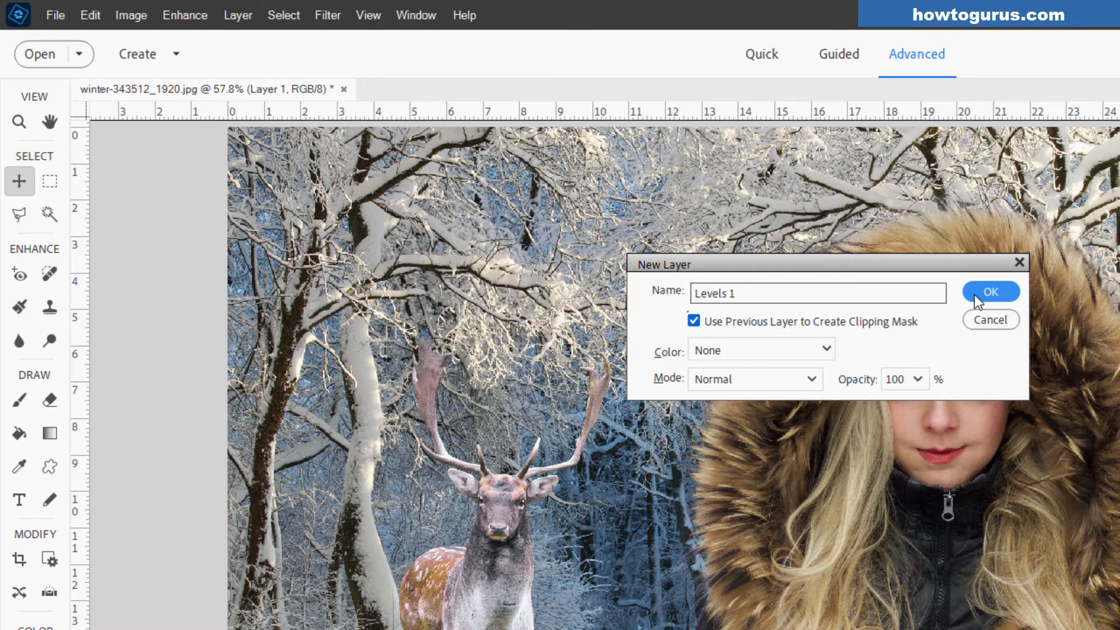
left_click(975, 296)
- Set the deer's Levels midtone to 0.71 and output levels to 7 and 235, and close the adjustment settings
mouse_move(963, 382)
left_mouse_down()
mouse_move(950, 384)
mouse_move(982, 382)
left_mouse_up()
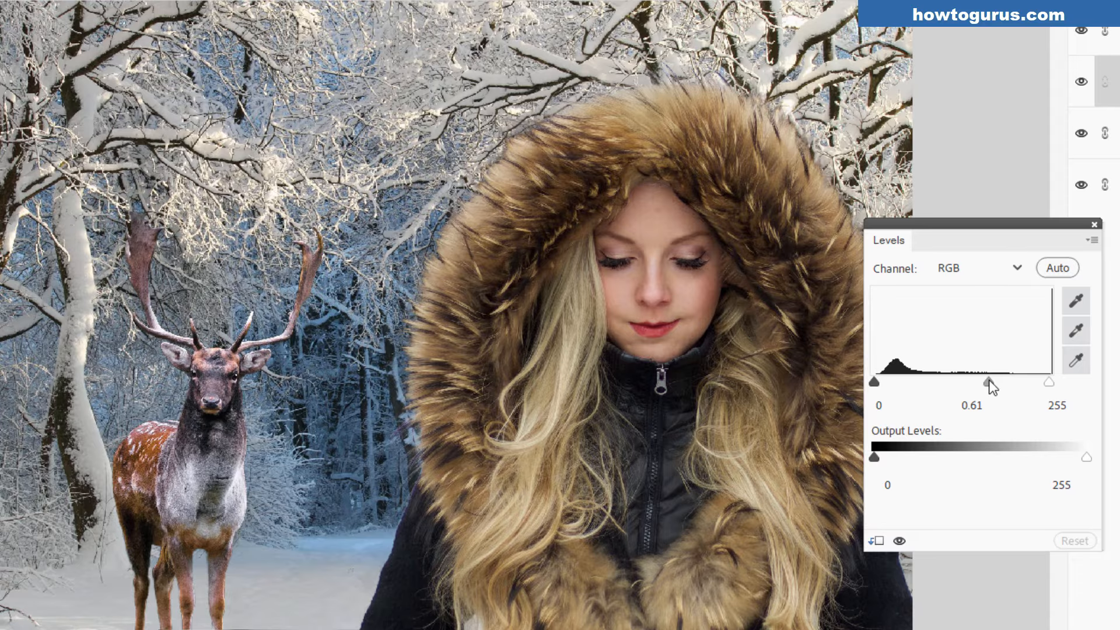
mouse_move(873, 382)
left_mouse_down()
mouse_move(885, 383)
mouse_move(873, 390)
left_mouse_up()
left_click_drag(984, 382, 980, 383)
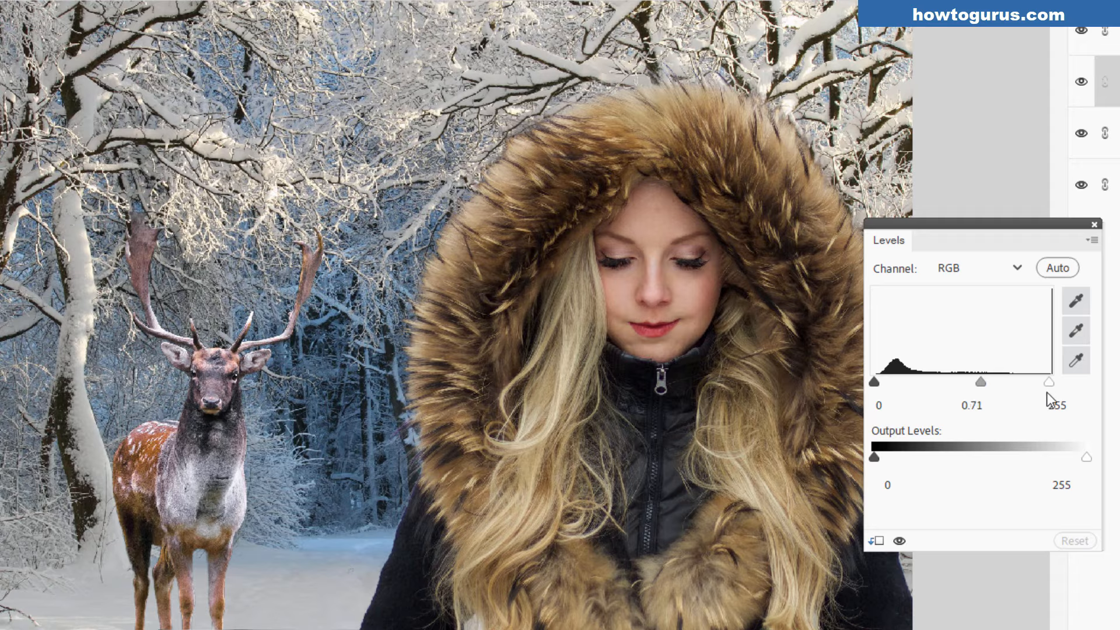
mouse_move(1049, 383)
left_mouse_down()
mouse_move(1028, 385)
mouse_move(1073, 380)
mouse_move(1049, 391)
left_mouse_up()
left_click_drag(875, 459, 884, 457)
left_click_drag(1086, 459, 1068, 461)
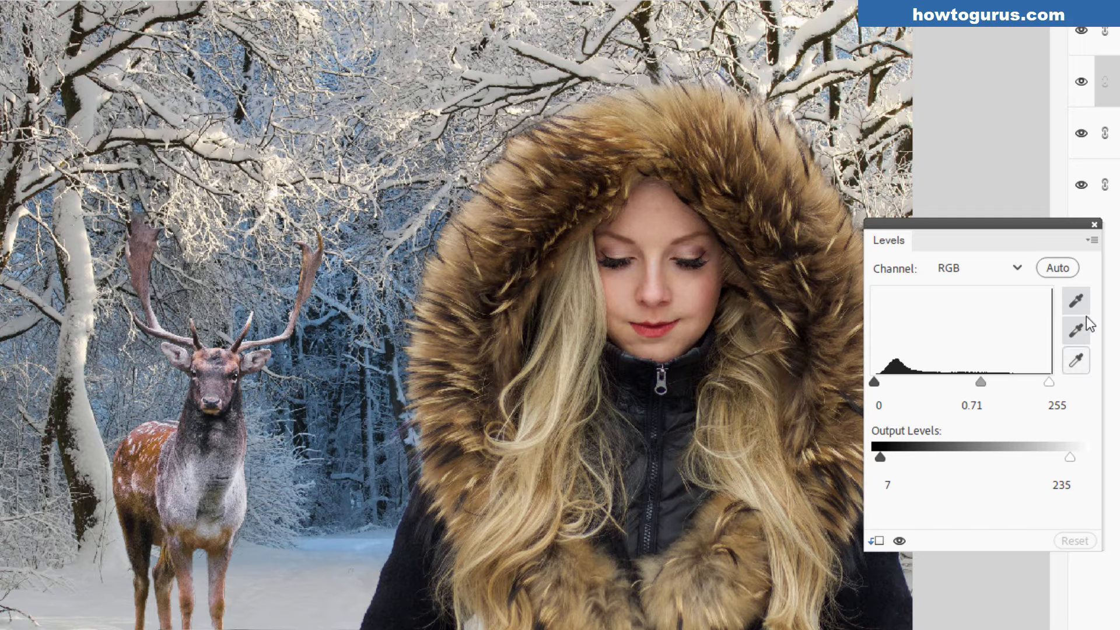
left_click(1095, 225)
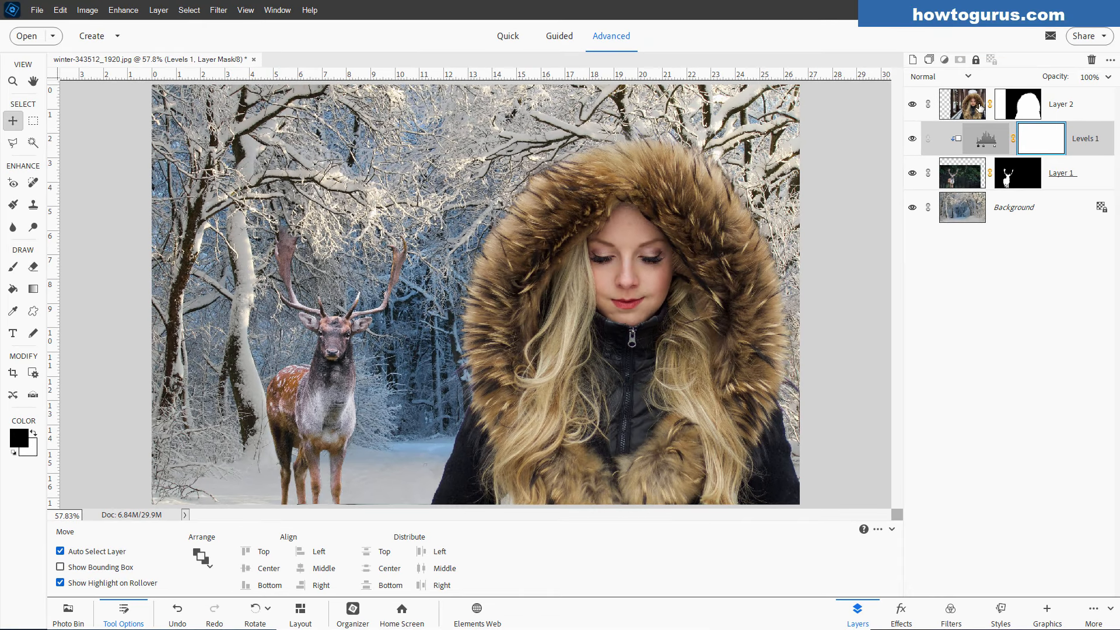
- Add a Photo Filter adjustment layer above the woman, clipped to the woman's layer
left_click(980, 106)
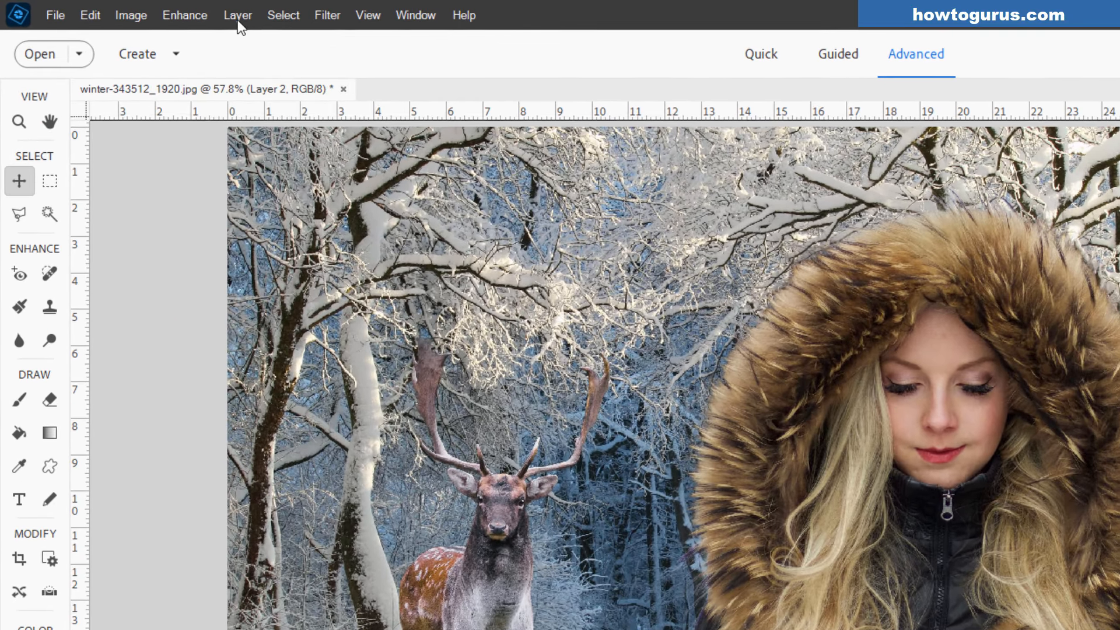
left_click(158, 11)
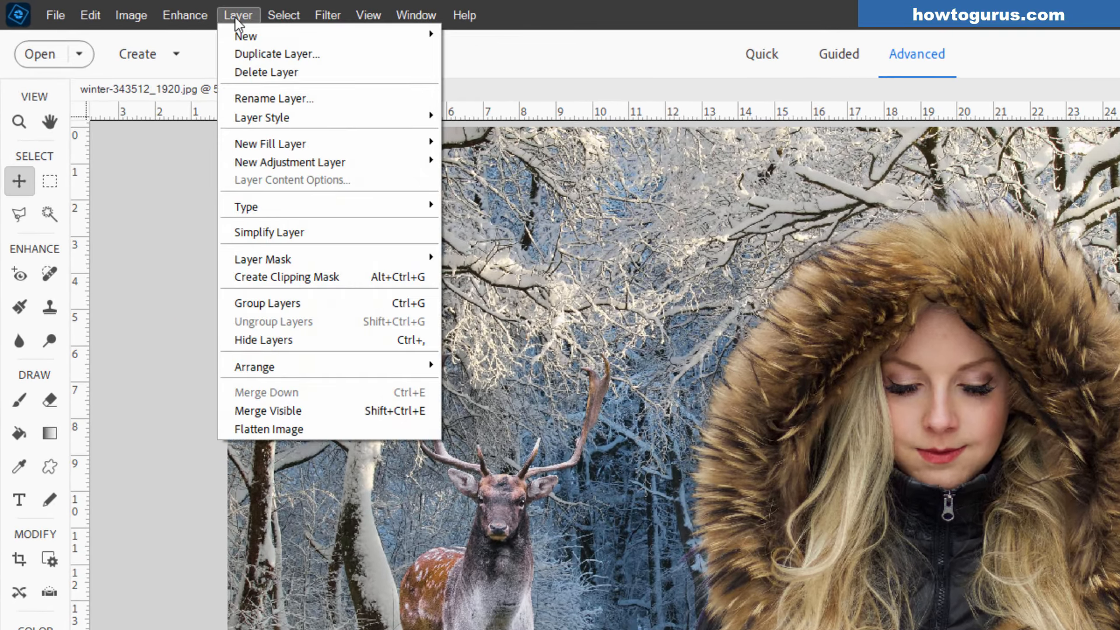
mouse_move(322, 163)
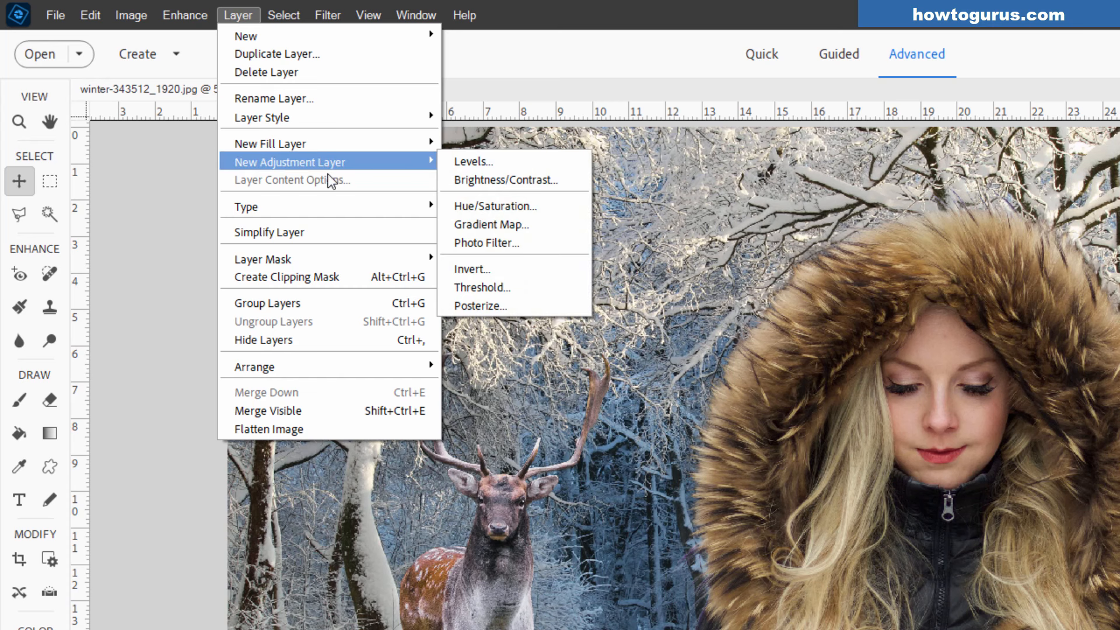
left_click(533, 244)
left_click(817, 324)
left_click(973, 292)
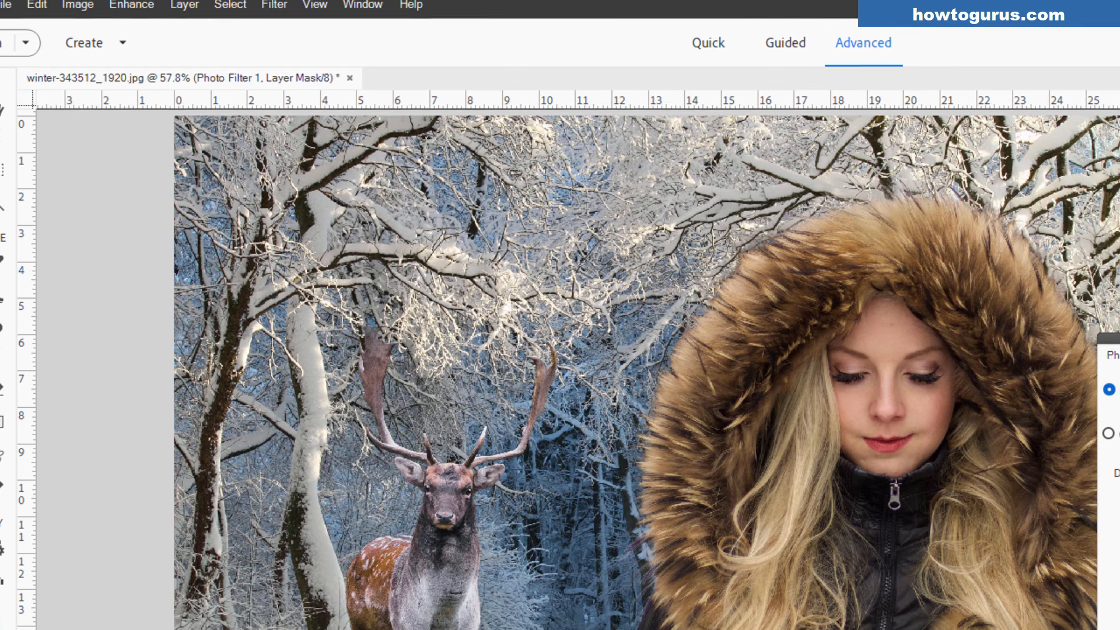
- Set the woman's photo filter to Cooling Filter (82), reduce its density slightly, and close the adjustment settings
left_click(863, 307)
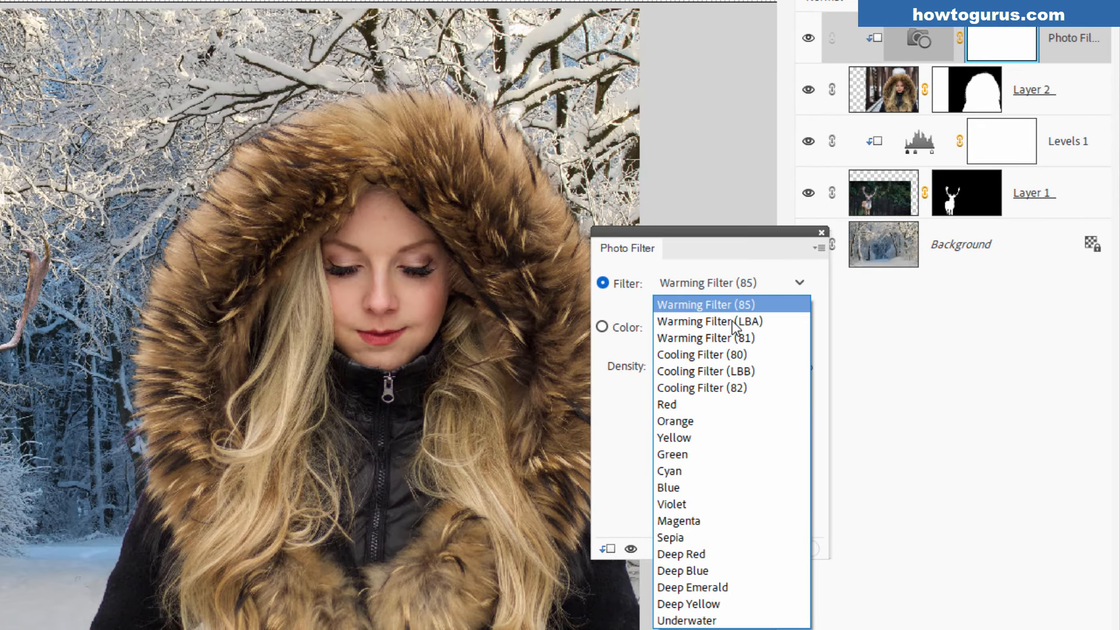
left_click(718, 387)
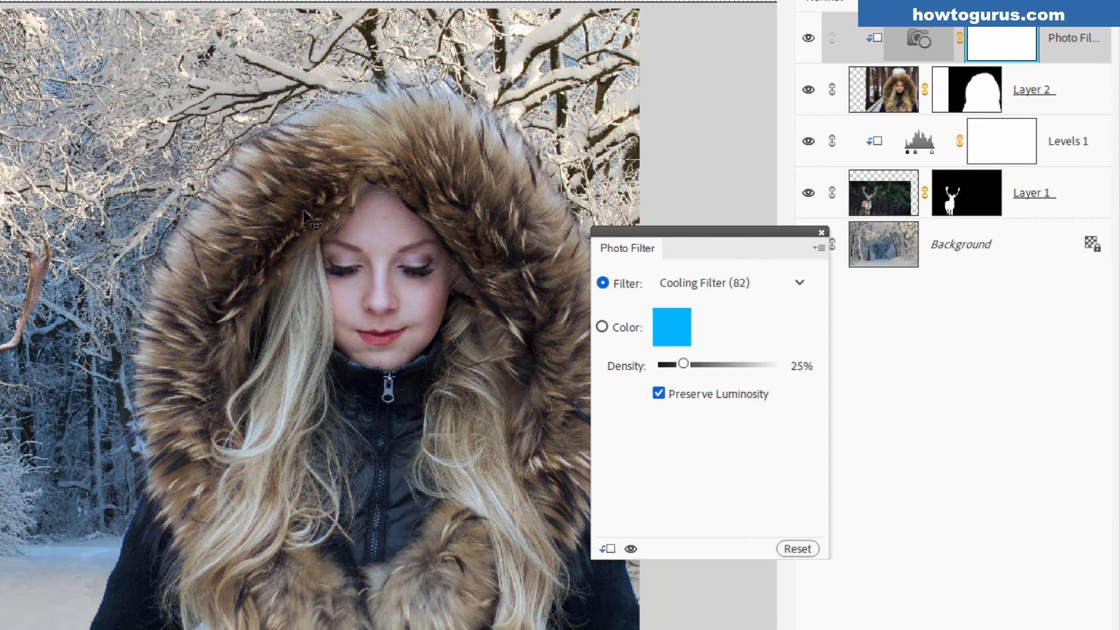
left_click_drag(681, 366, 668, 366)
left_click_drag(670, 364, 676, 364)
left_click(630, 550)
left_click(822, 232)
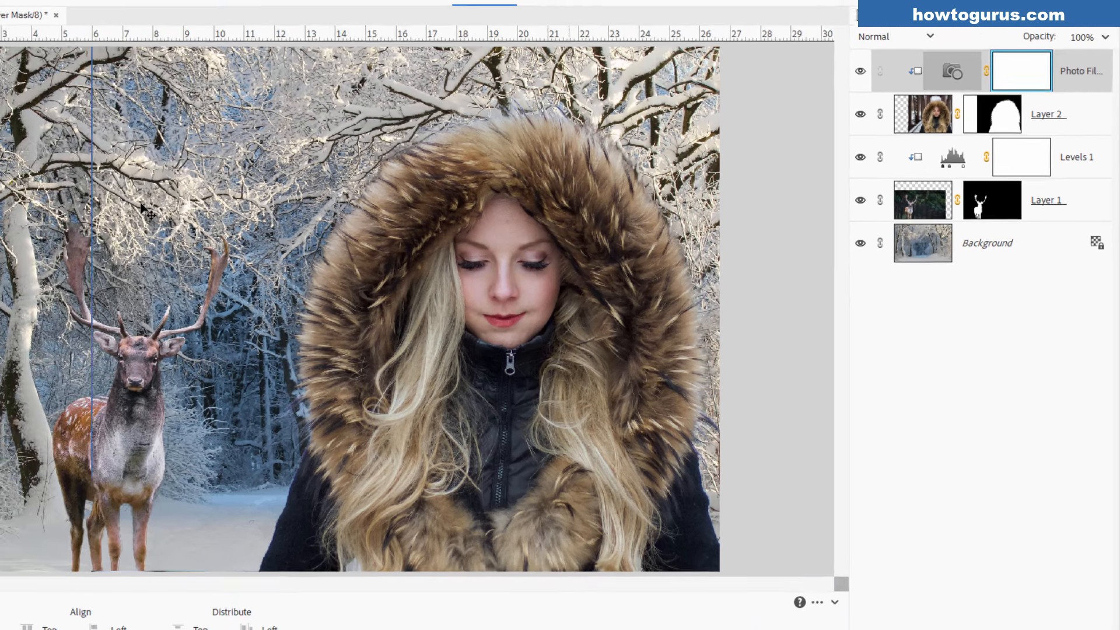
- Paint black along the hood's outer fur on the Photo Filter mask with a soft 100 px brush
key("b")
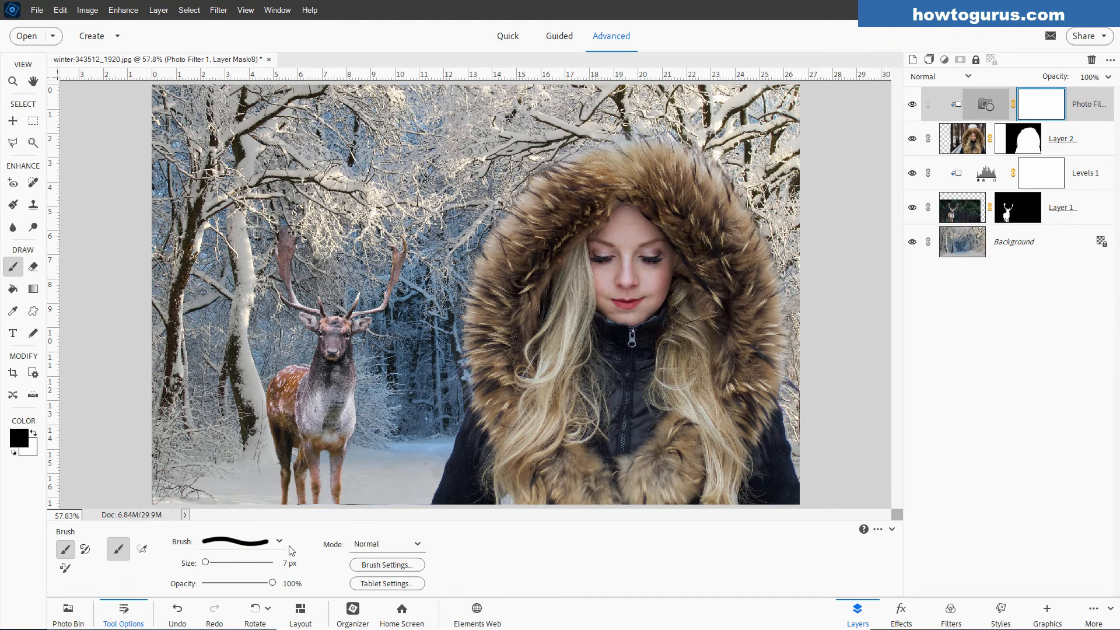
left_click(280, 542)
scroll(263, 487, "down", 6)
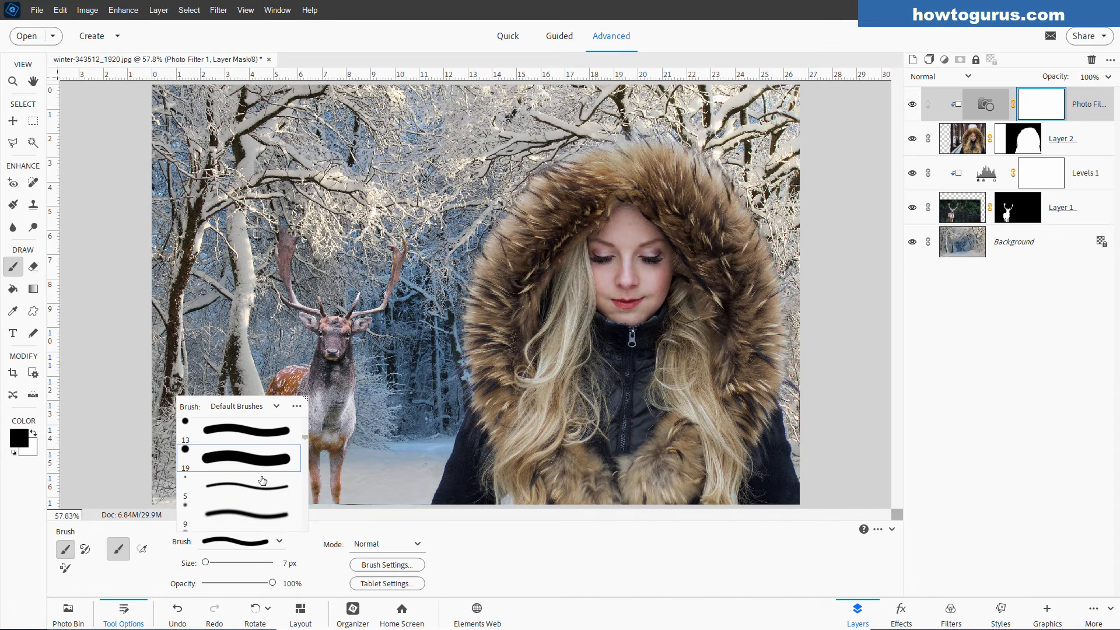
left_click(249, 486)
scroll(247, 487, "down", 1)
scroll(247, 486, "down", 1)
left_click(245, 505)
scroll(262, 478, "down", 1)
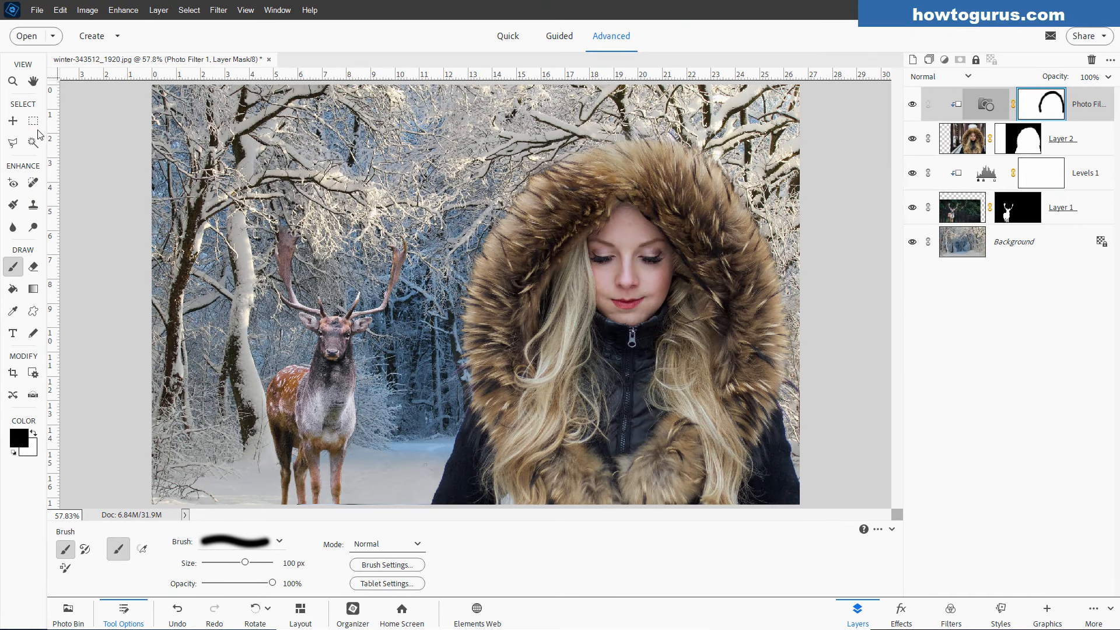
left_click(13, 120)
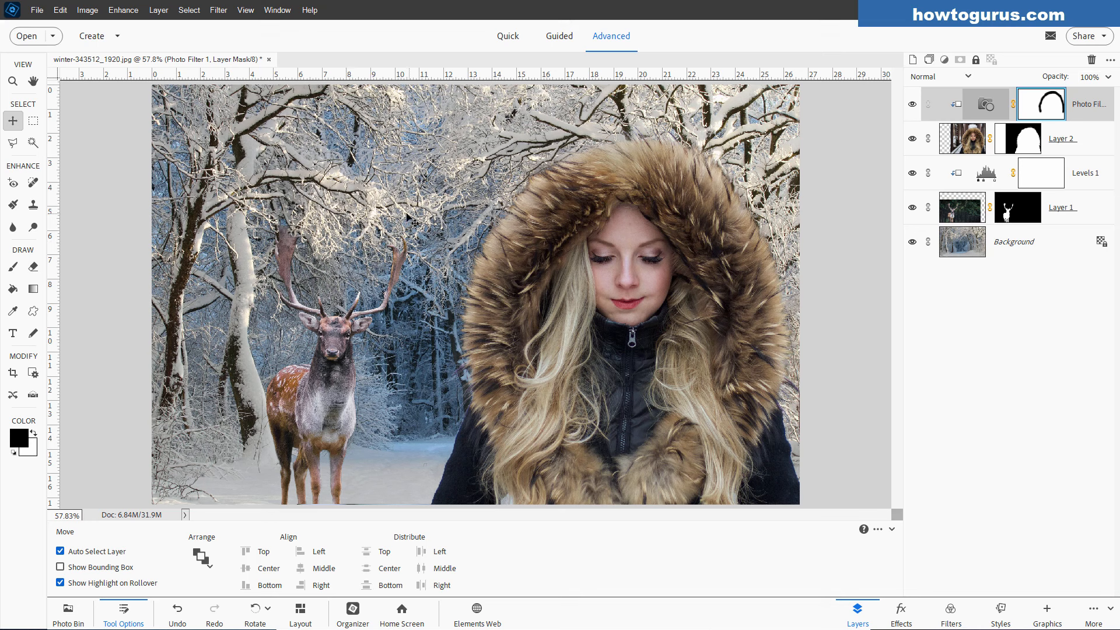
- Add a new layer directly above the background and select a slanted, tapering light-beam band across the scene with the Polygonal Lasso
left_click(1038, 245)
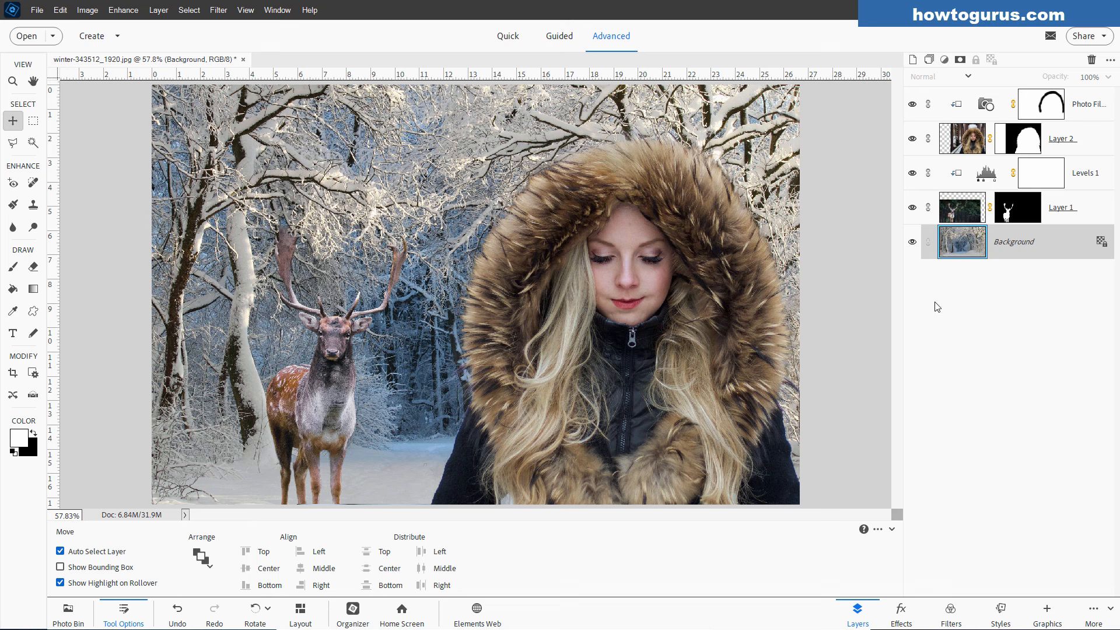
left_click(913, 59)
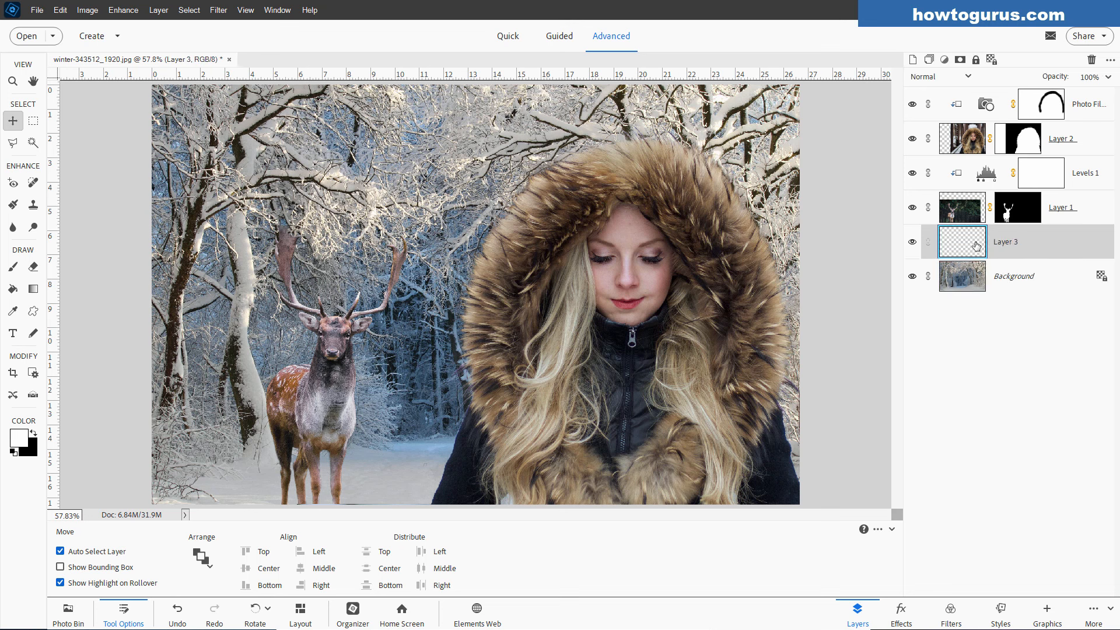
left_click(16, 148)
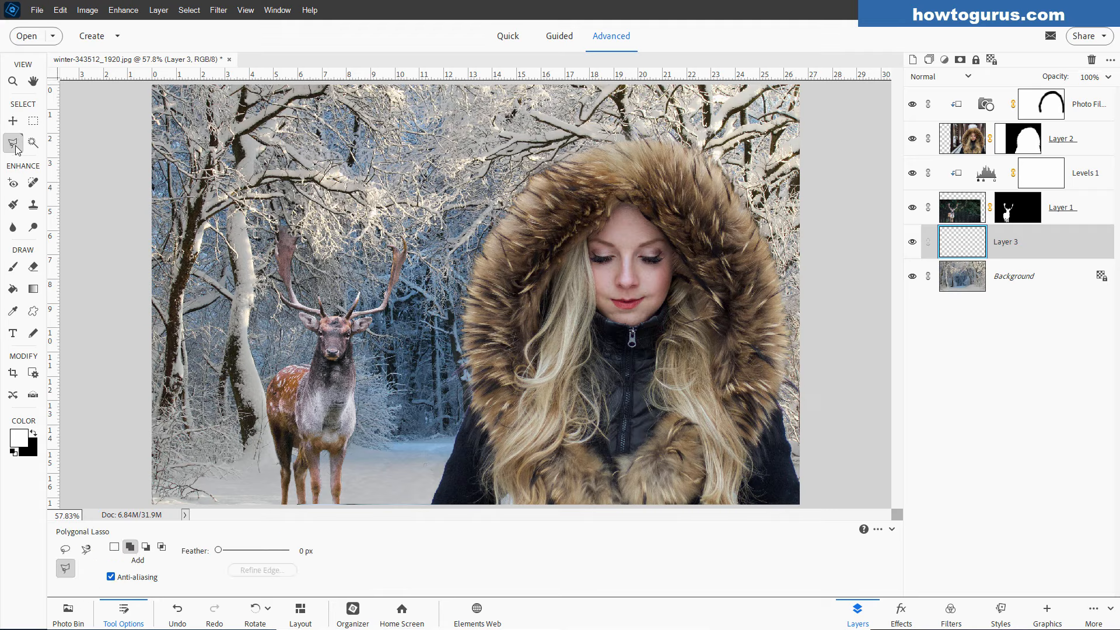
left_click(148, 318)
left_click(809, 125)
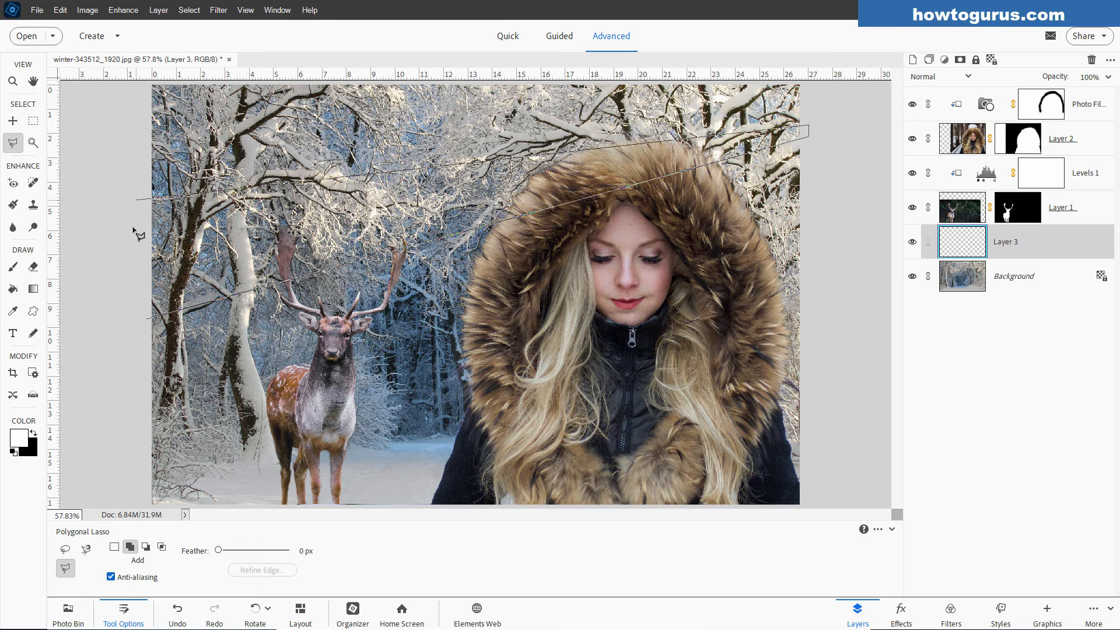
left_click(149, 321)
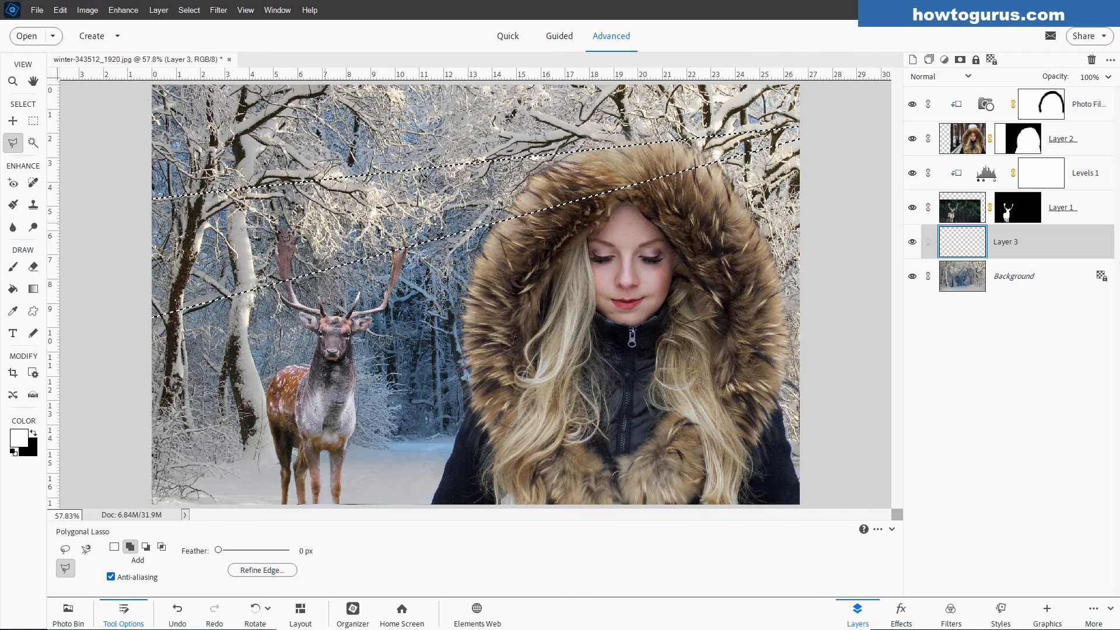
- Fill the slanted band selection with white on the new layer and deselect it
left_click(13, 288)
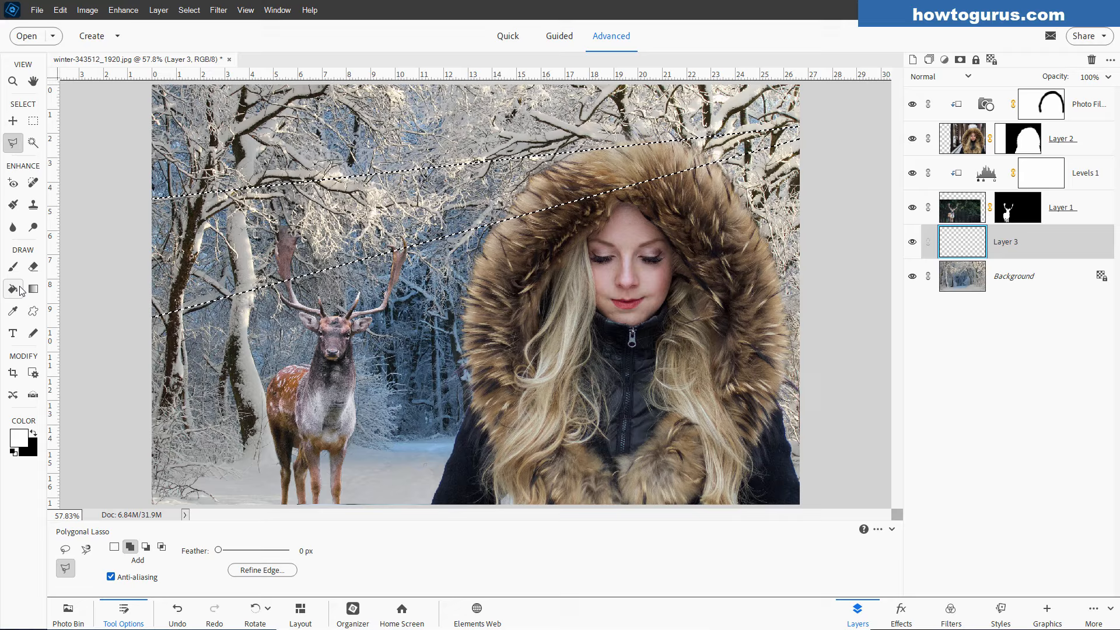
left_click(178, 269)
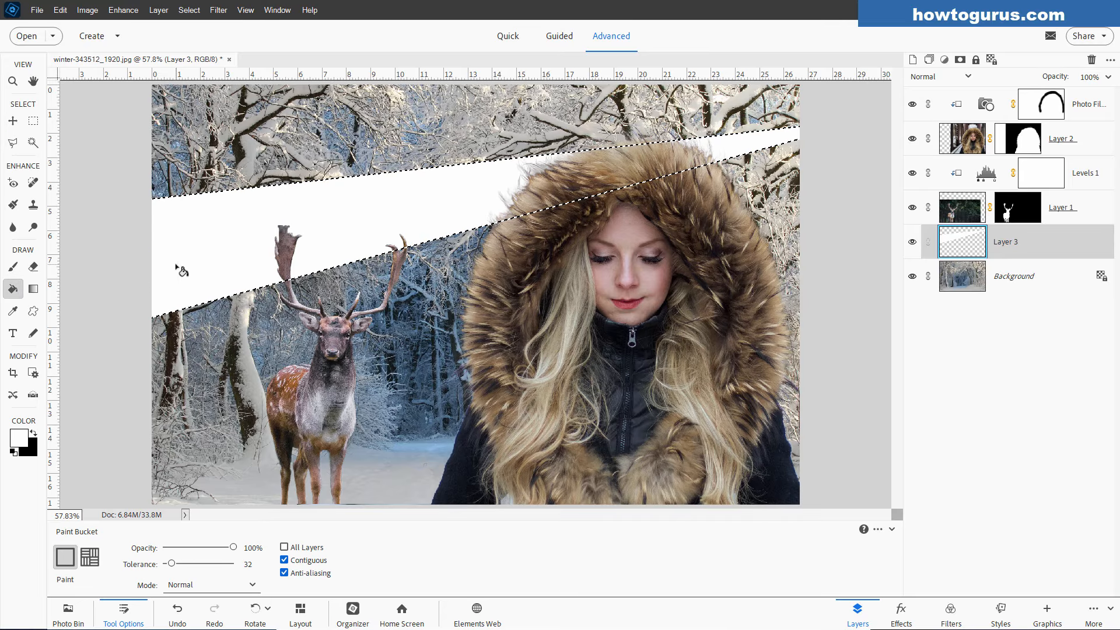
left_click(13, 121)
key("ctrl+d")
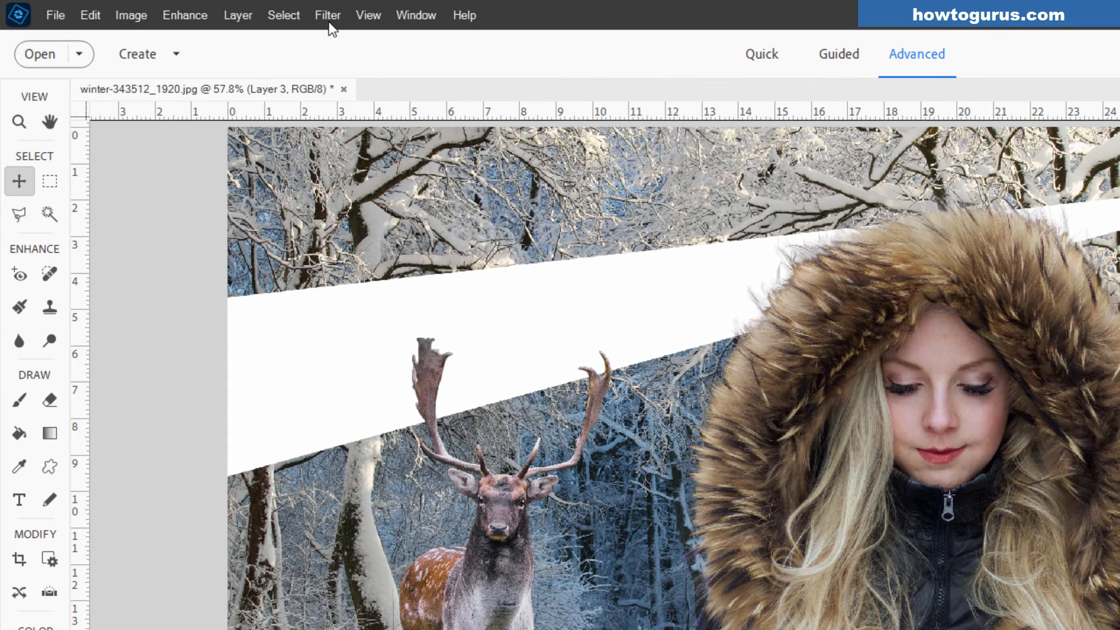
- Apply a Gaussian Blur with a 24.9-pixel radius to the white light beam
left_click(314, 14)
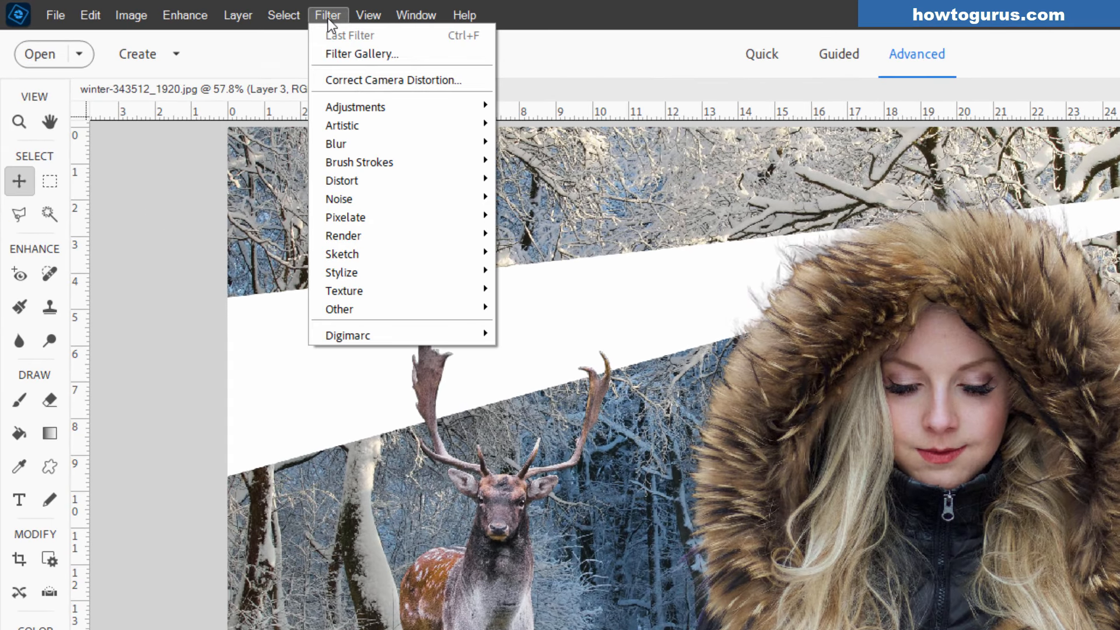
mouse_move(373, 141)
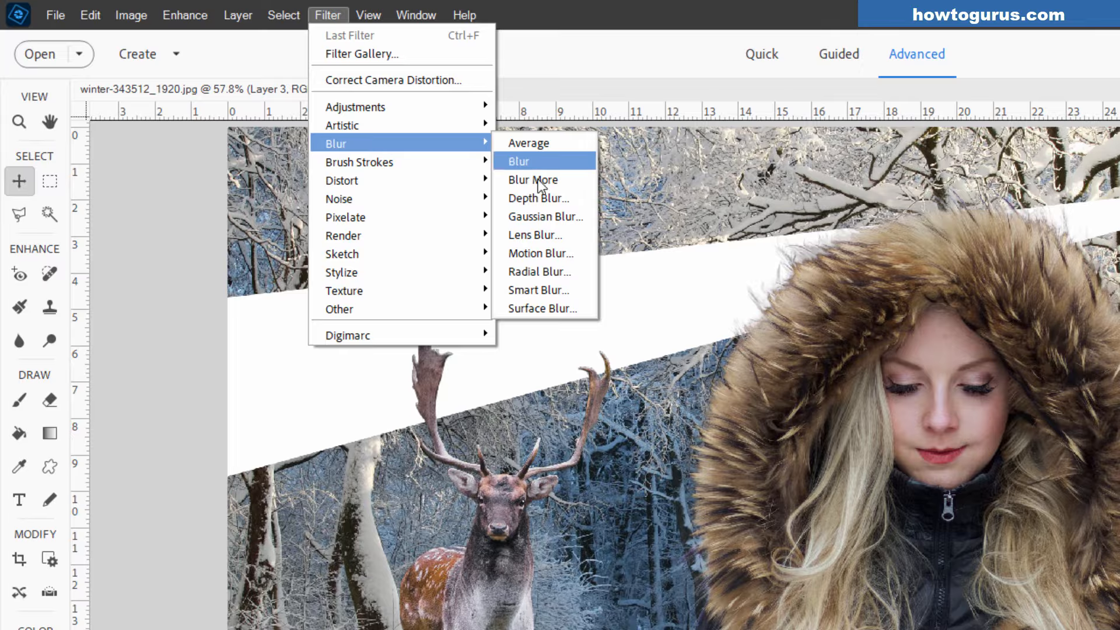
left_click(520, 161)
key("h")
left_click_drag(843, 572, 911, 569)
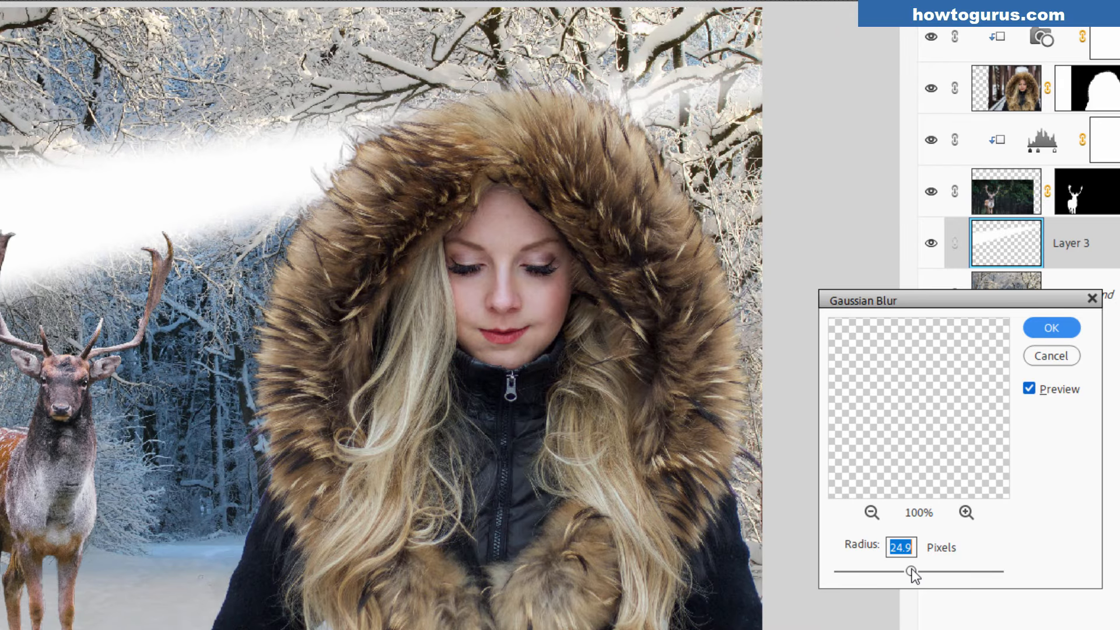
left_click(1059, 331)
- Set the light beam layer's blend mode to Overlay and its opacity to 57%
left_click(853, 118)
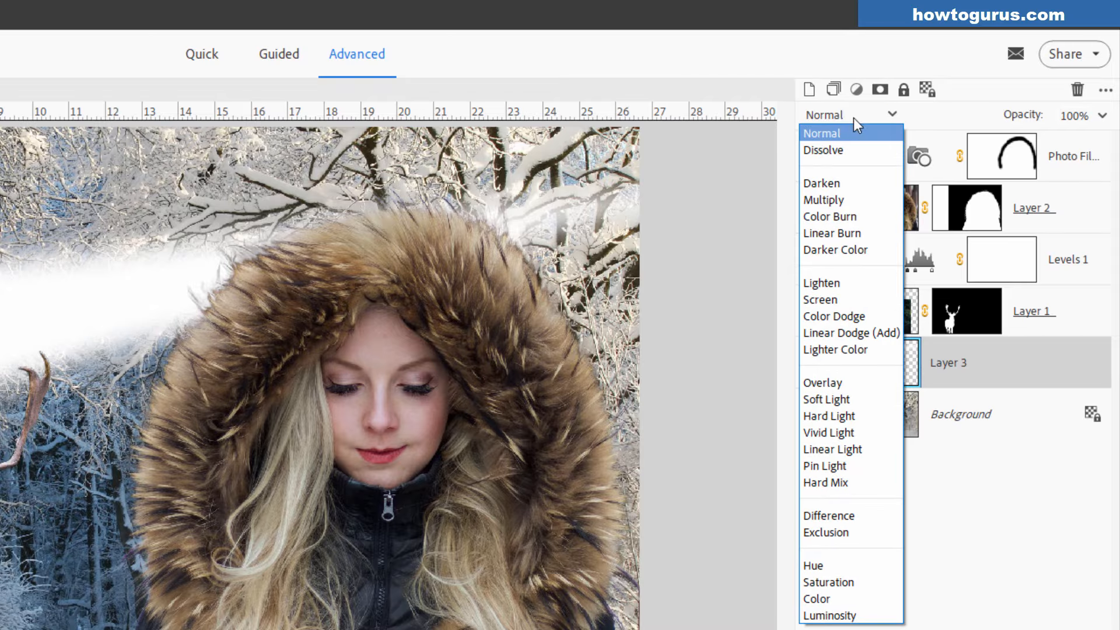
left_click(850, 380)
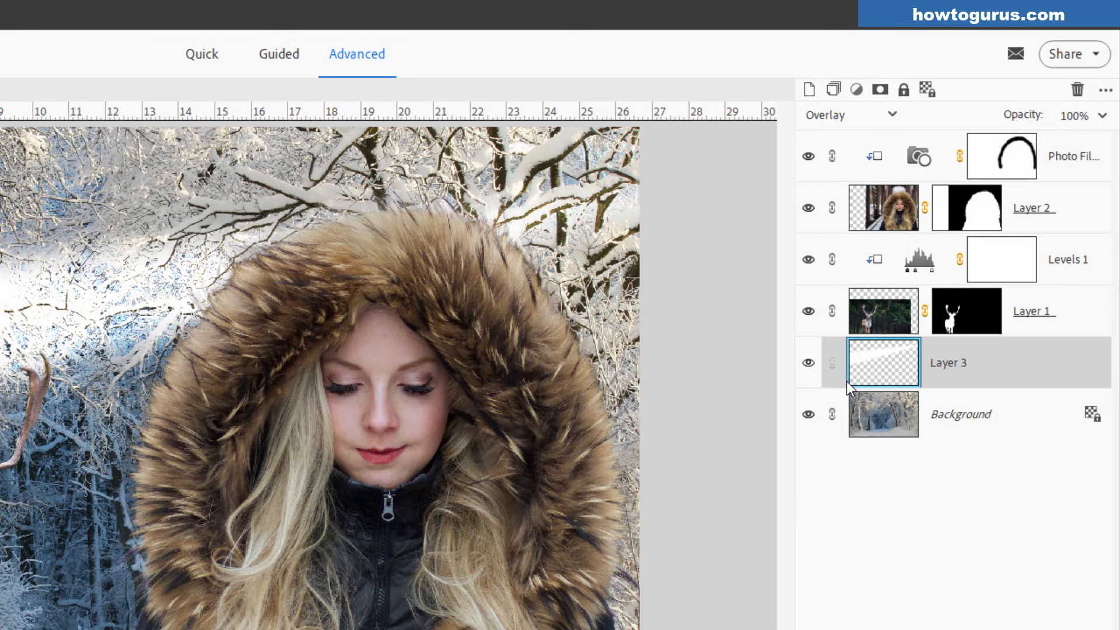
left_click(1102, 116)
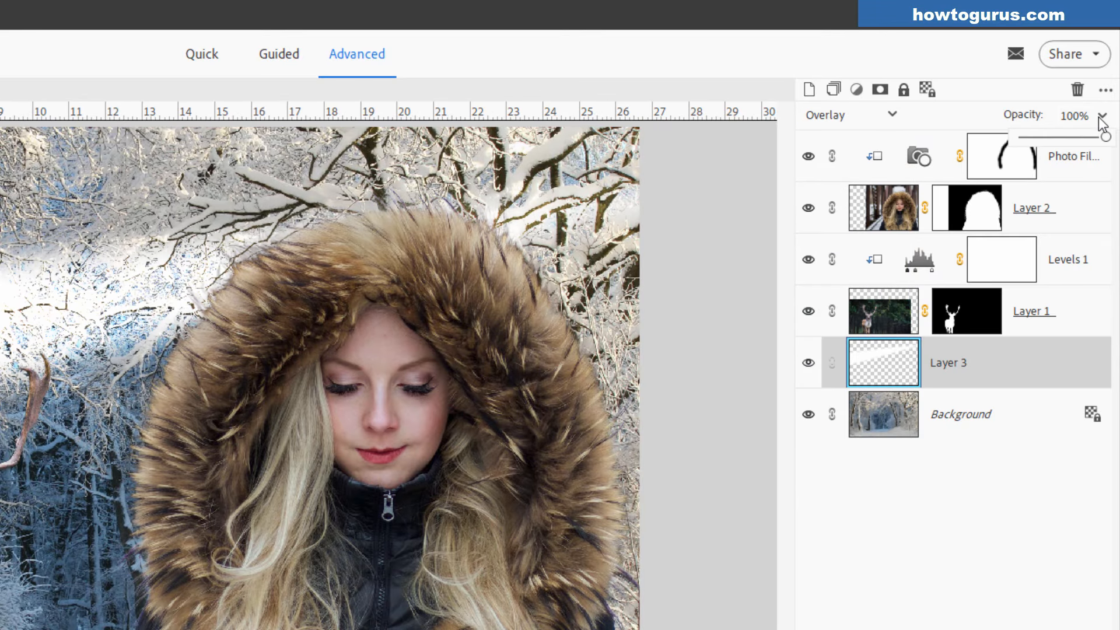
left_click(1071, 136)
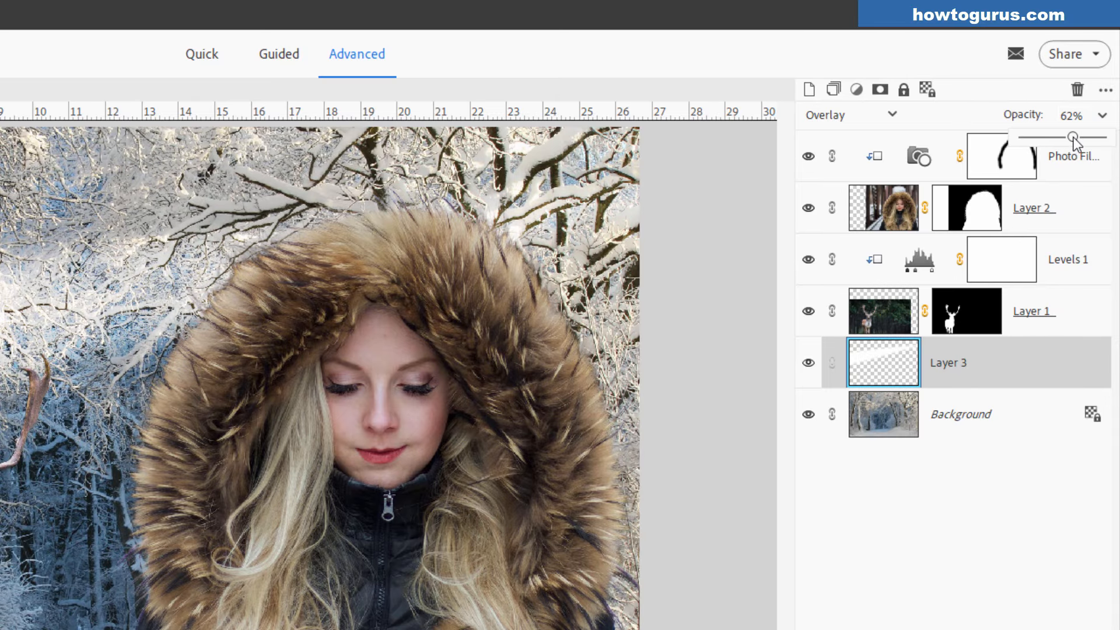
left_click_drag(1070, 138, 1069, 138)
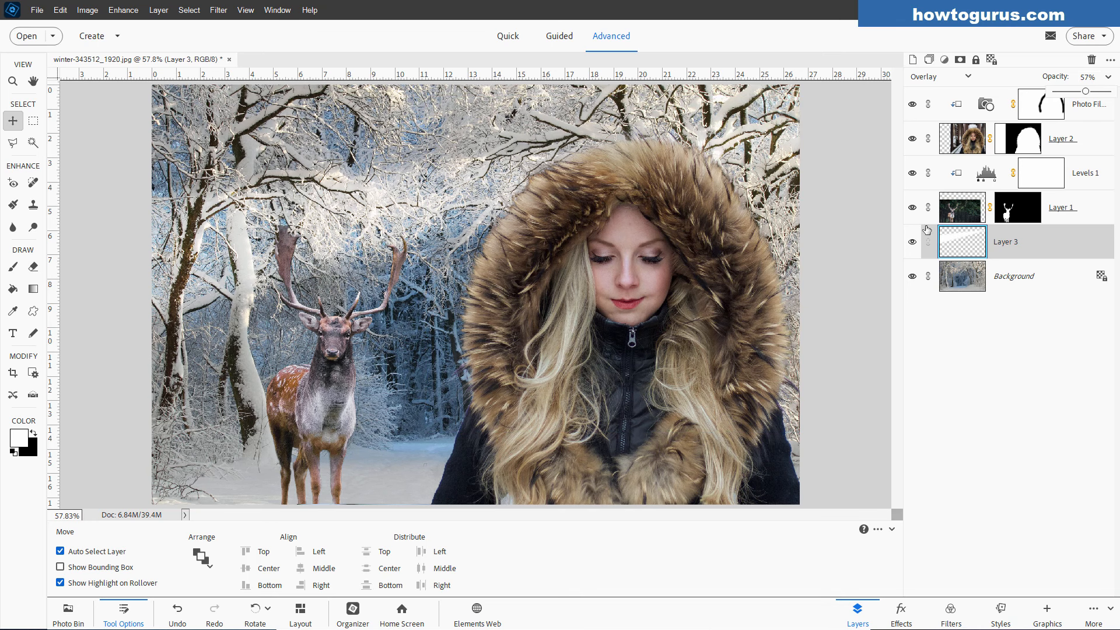
- Add a Levels adjustment layer directly above the woman, clipped to the woman's layer
left_click(1091, 143)
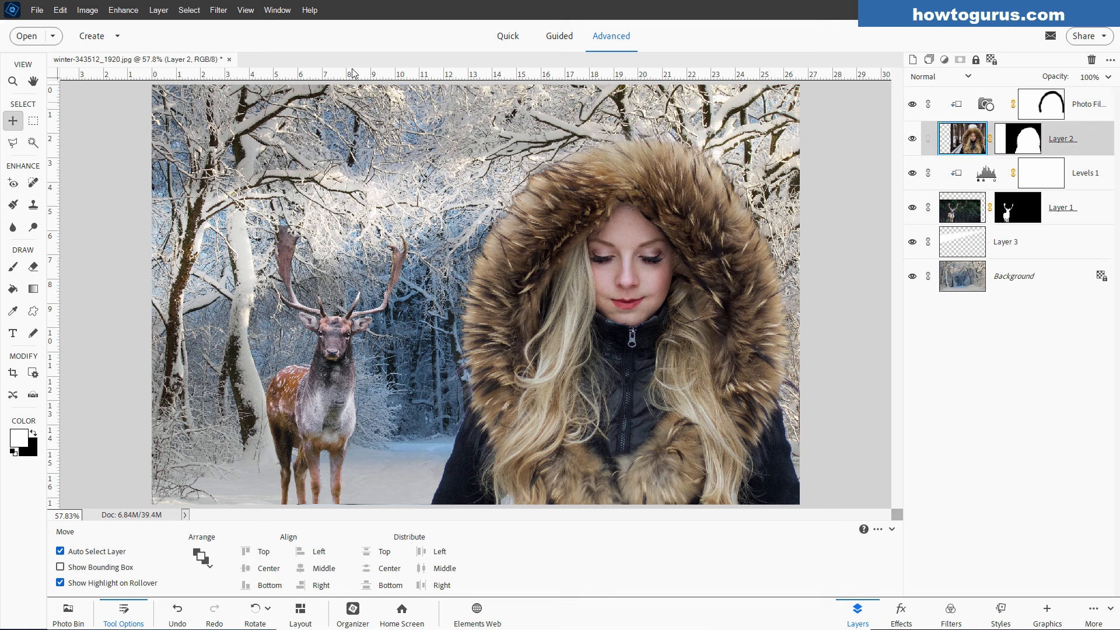
left_click(159, 10)
mouse_move(183, 108)
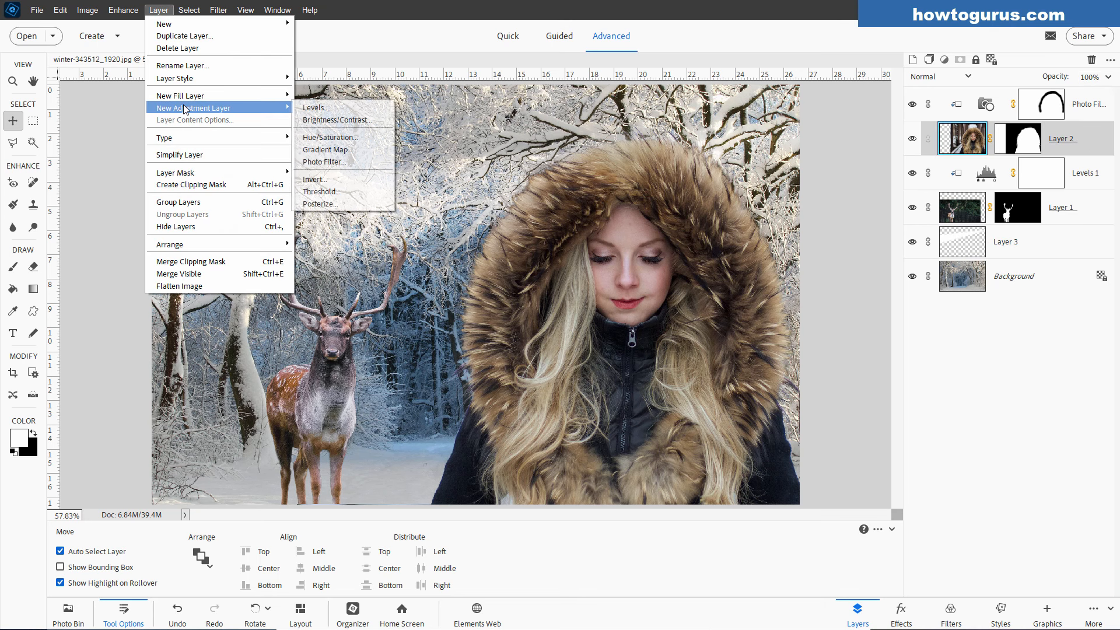
left_click(328, 112)
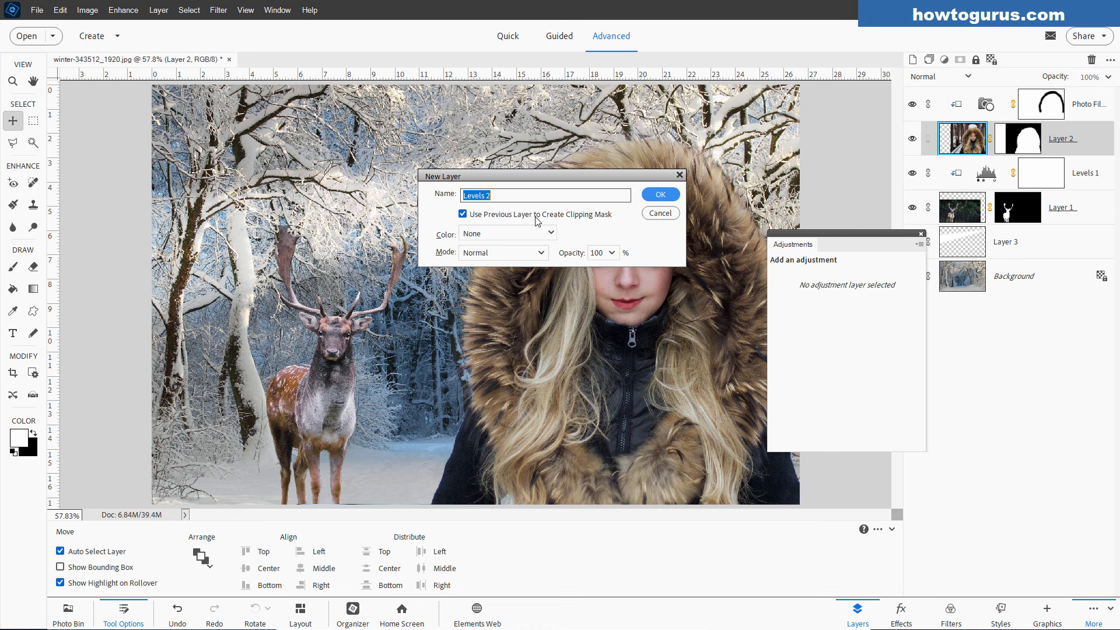
left_click(660, 195)
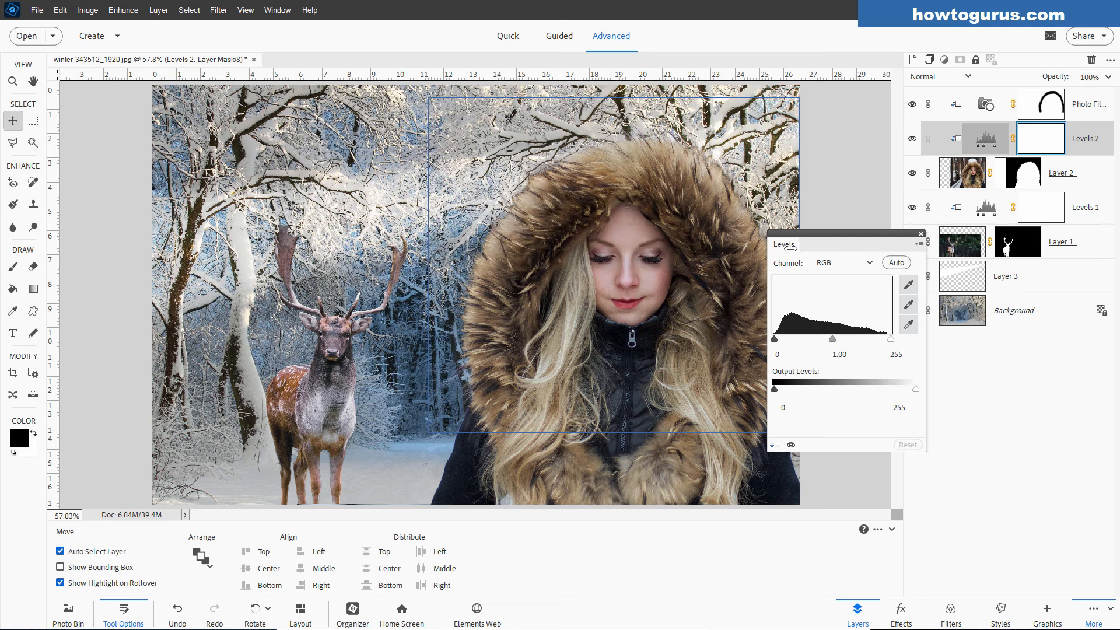
- Set the woman's Levels black input point to 13 and close the adjustment settings
left_click_drag(775, 340, 781, 342)
left_click_drag(820, 240, 874, 246)
left_click_drag(836, 346, 835, 348)
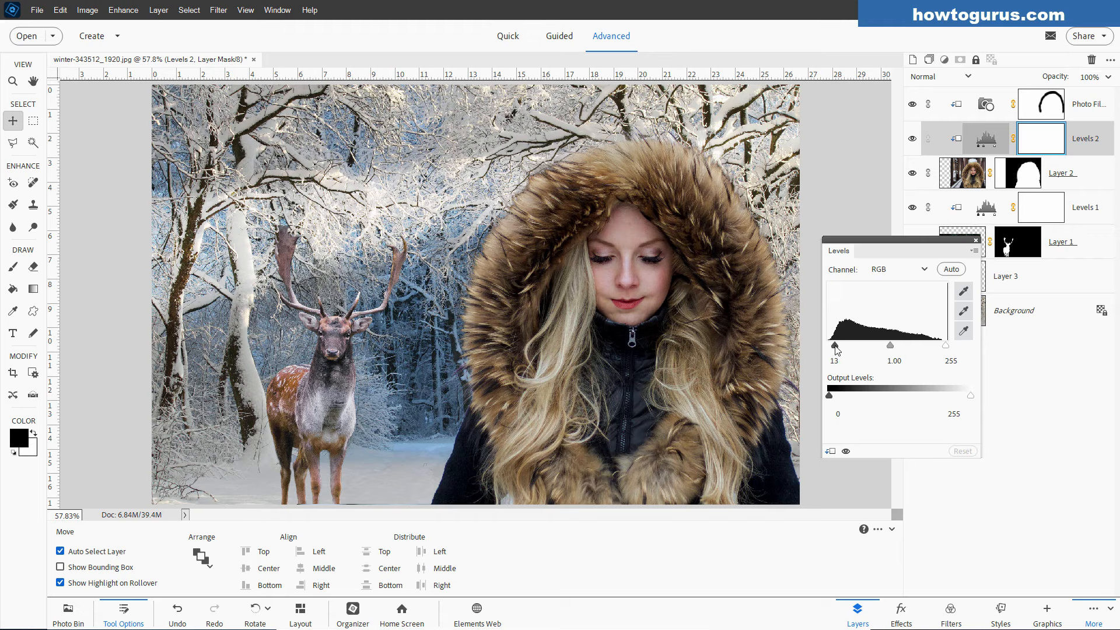
left_click(976, 240)
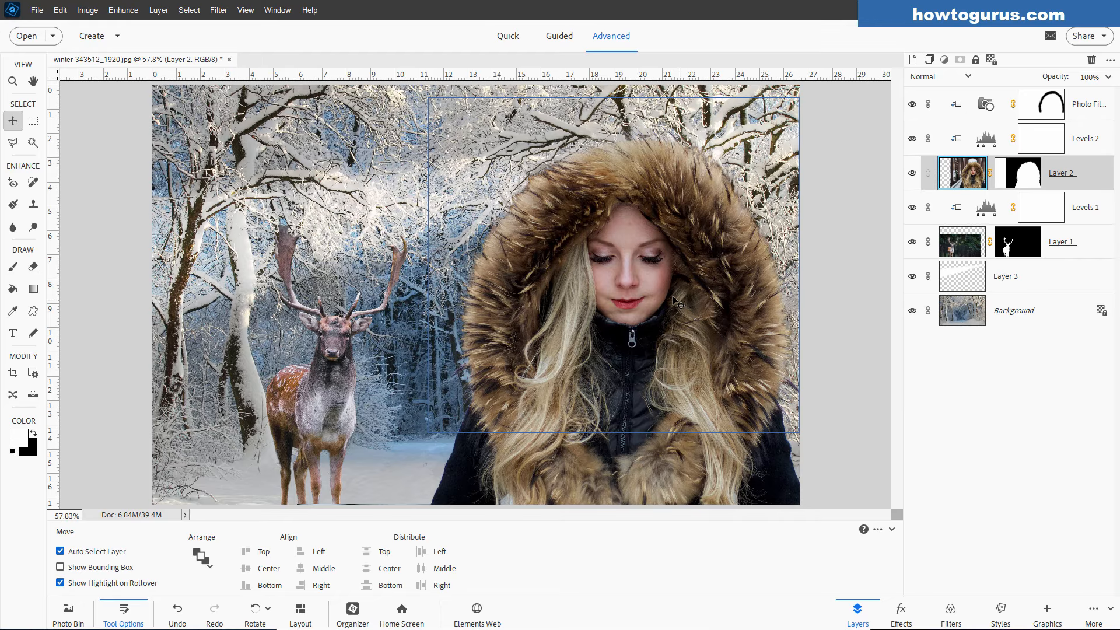
- Turn off Auto Select Layer for the Move tool and shift the woman's layer slightly down in the scene
left_click(673, 302)
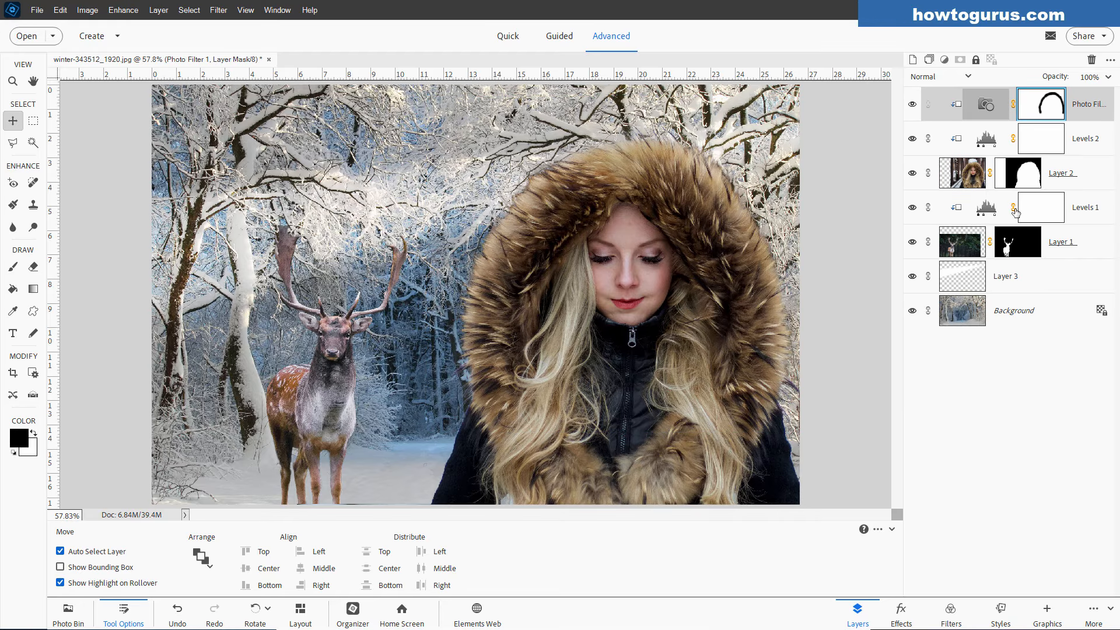
left_click(1078, 183)
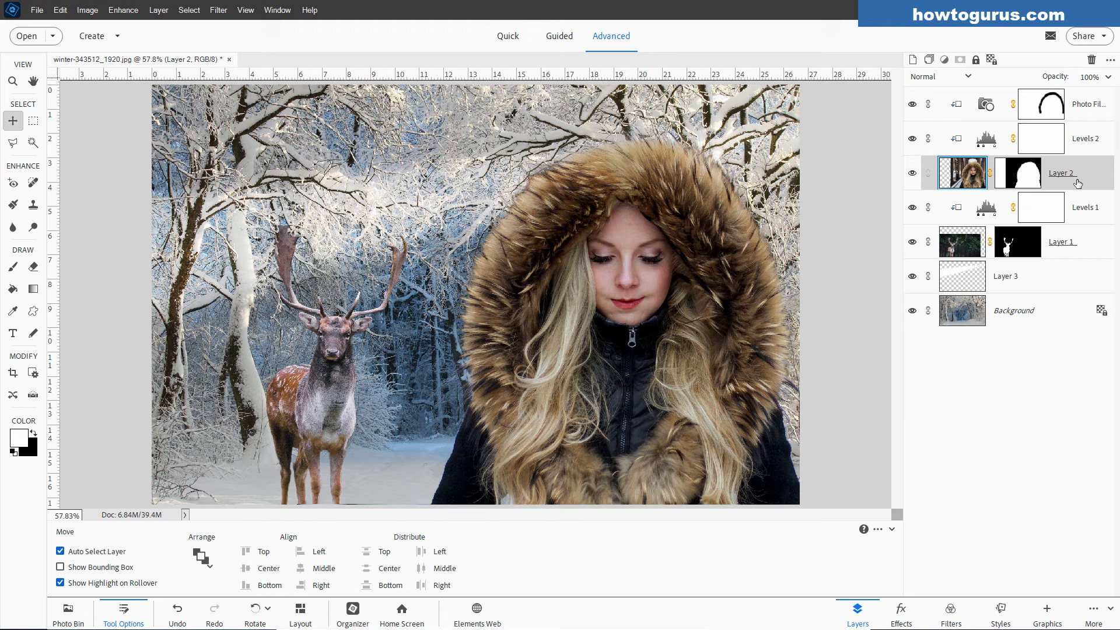
left_click(60, 552)
left_click_drag(600, 366, 617, 403)
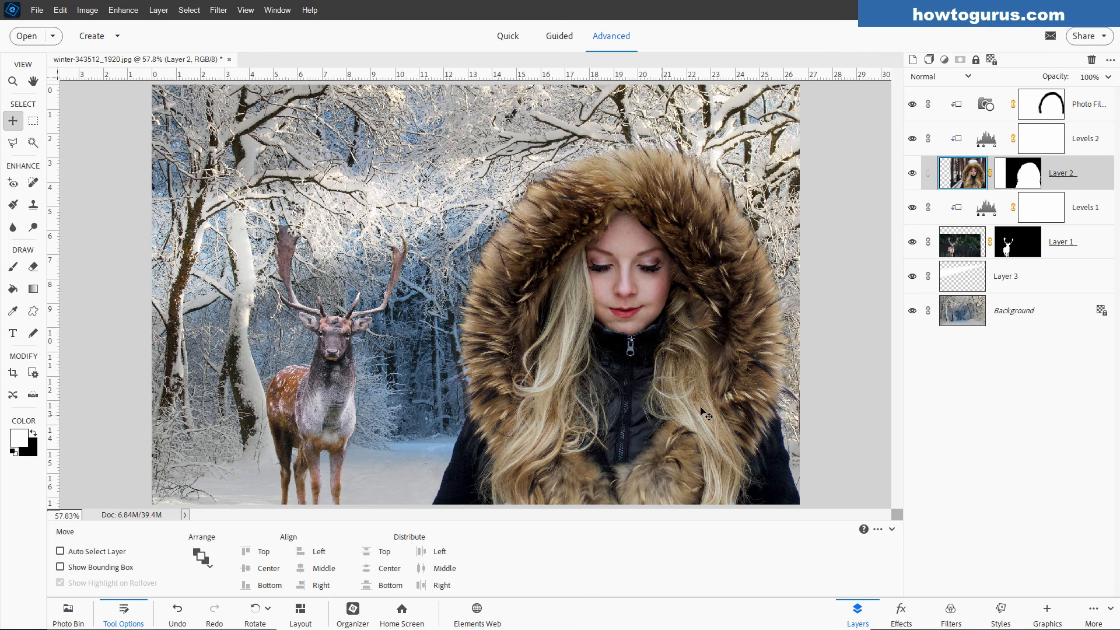